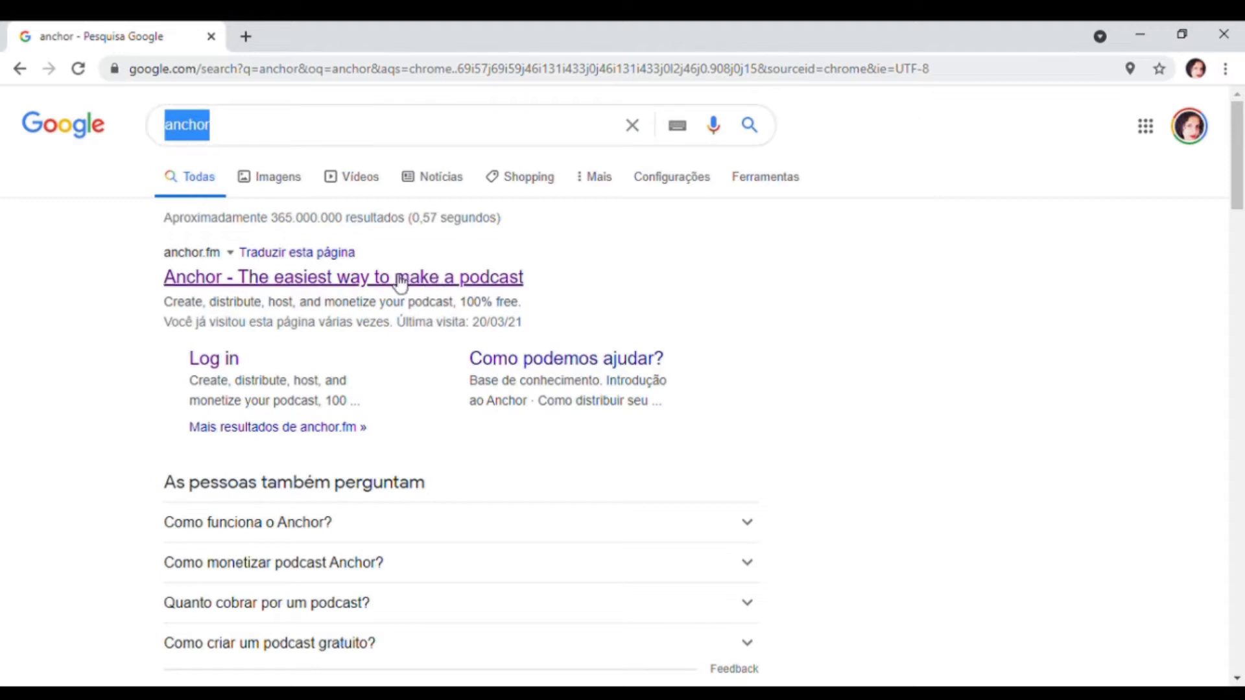
- Open the Anchor website from the search results and bring up its account sign-up form
{"action": "left_click", "coordinate": [465, 279]}
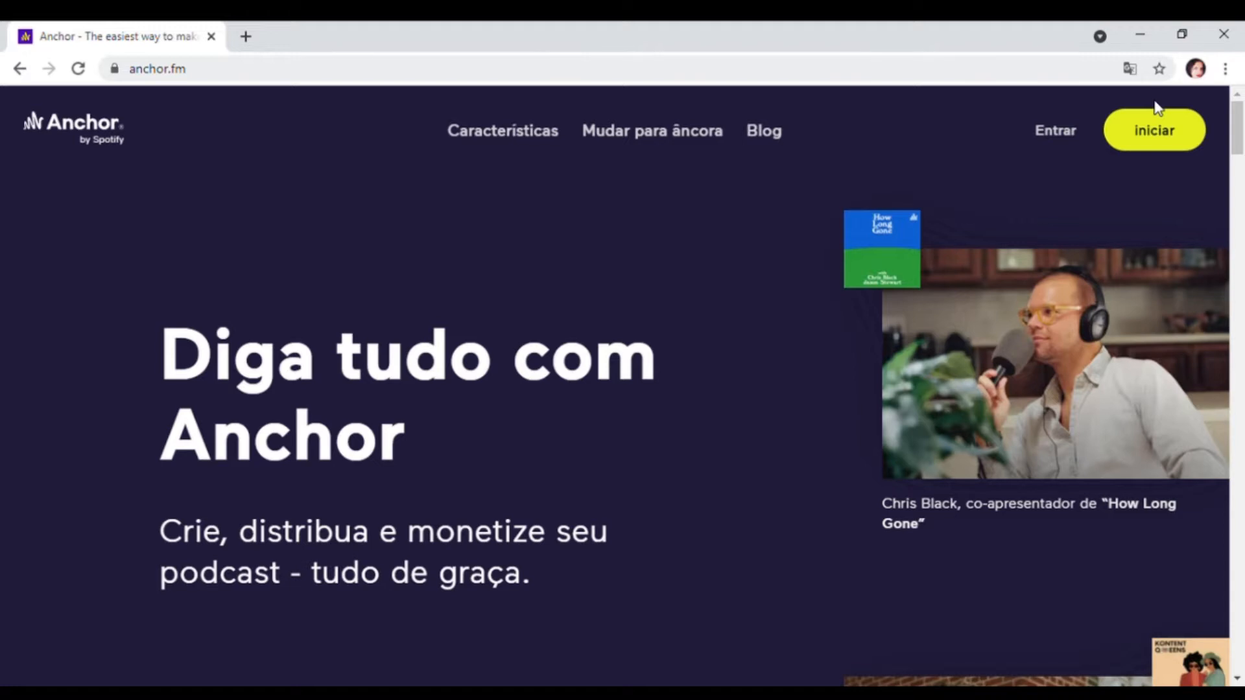
{"action": "scroll", "coordinate": [723, 350], "scroll_direction": "down", "scroll_amount": 3}
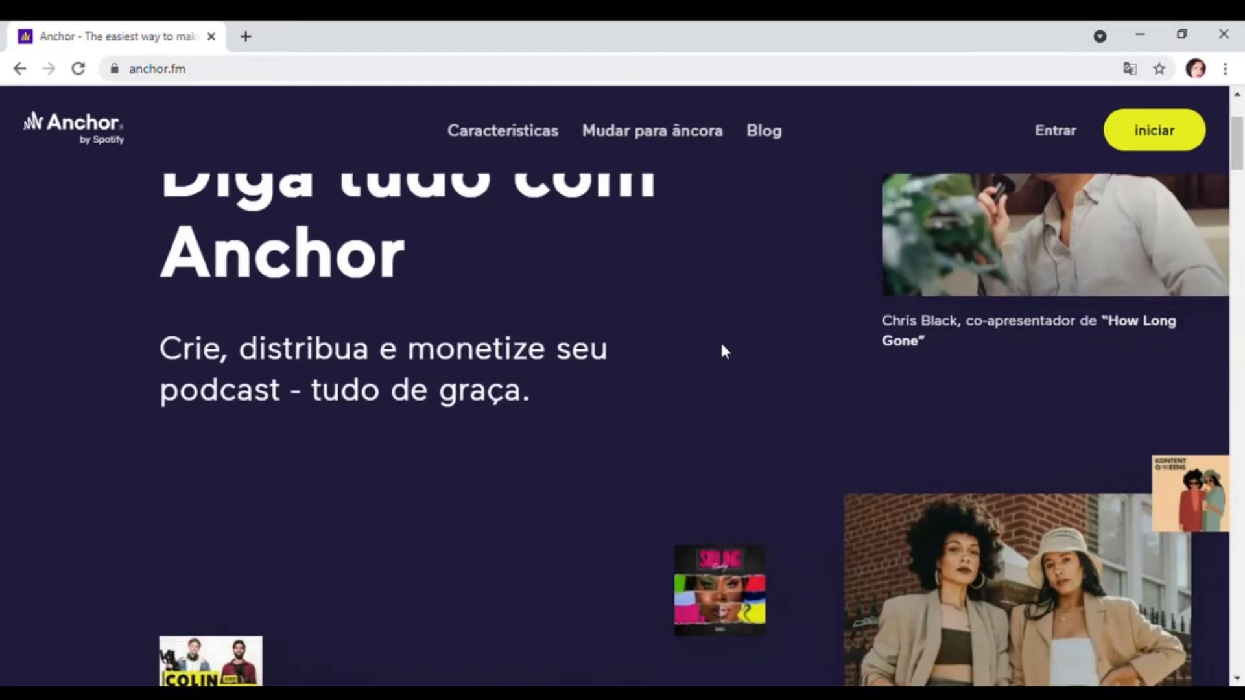
{"action": "scroll", "coordinate": [724, 351], "scroll_direction": "down", "scroll_amount": 4}
{"action": "scroll", "coordinate": [725, 351], "scroll_direction": "up", "scroll_amount": 7}
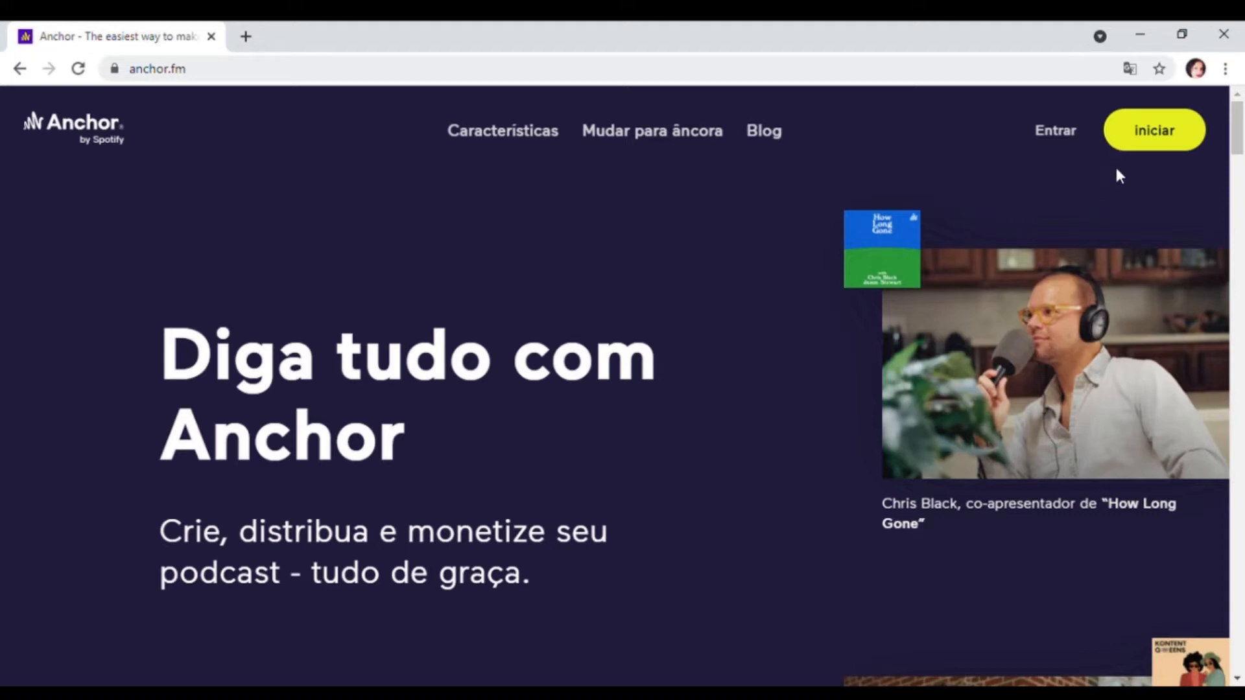
{"action": "left_click", "coordinate": [1153, 123]}
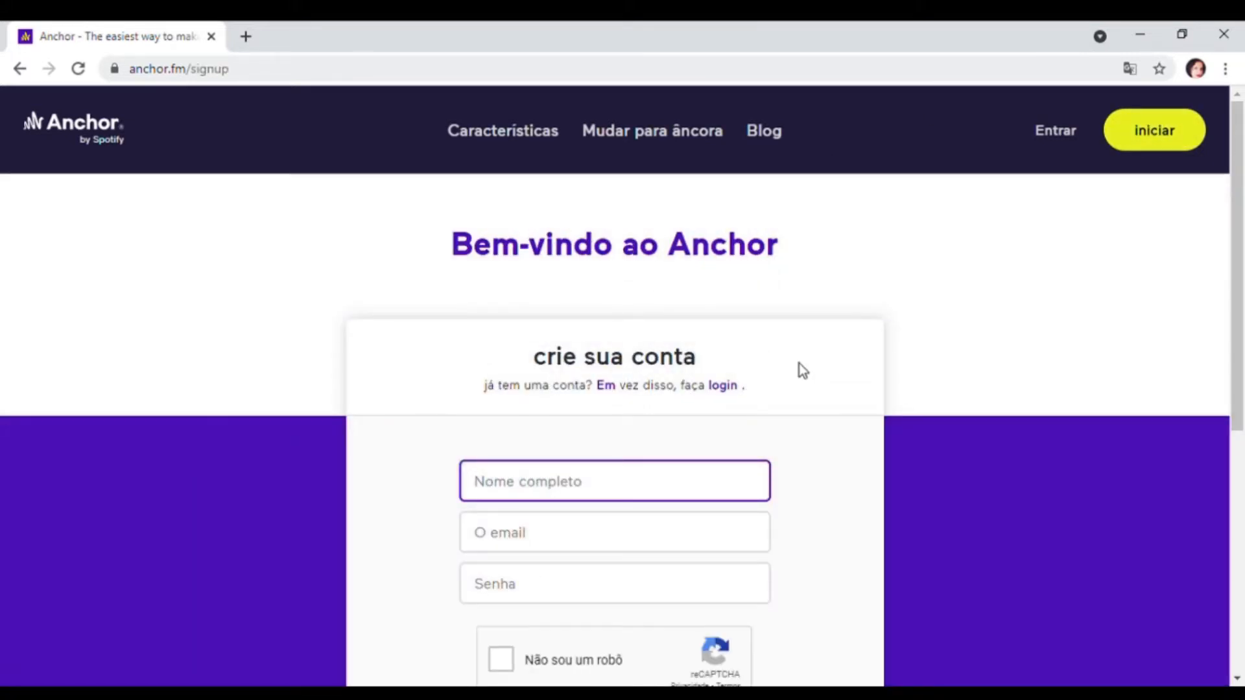
{"action": "scroll", "coordinate": [817, 491], "scroll_direction": "down", "scroll_amount": 1}
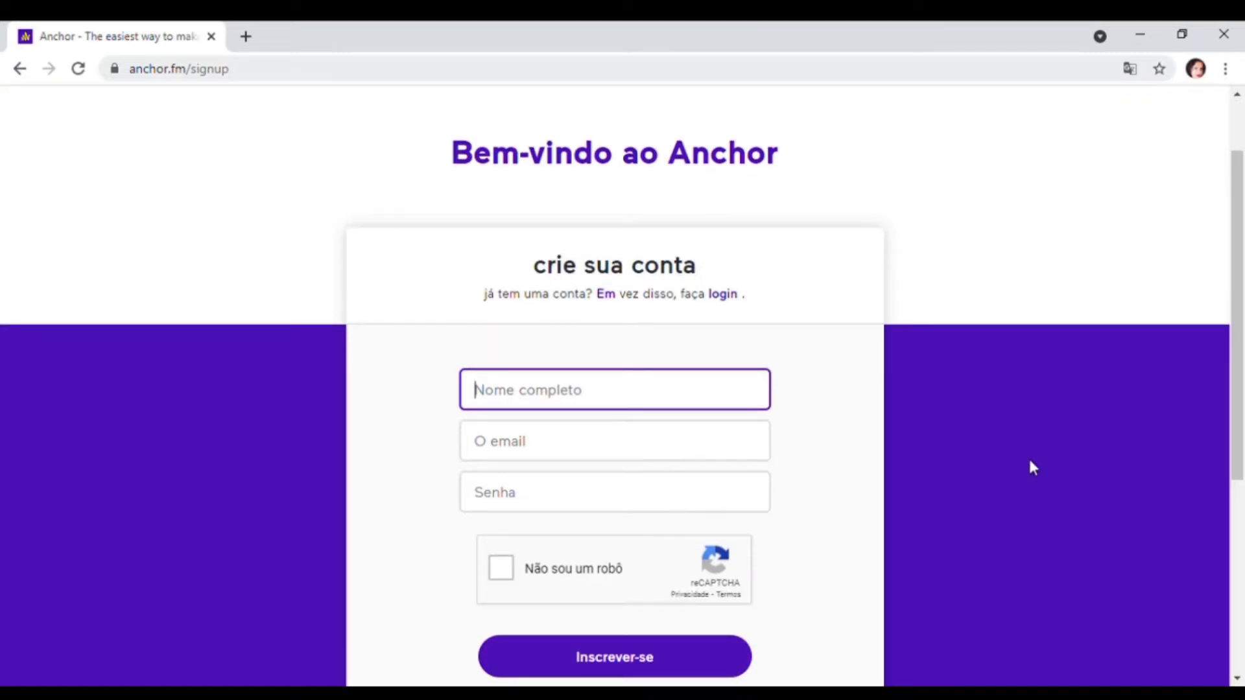
- Log in with the existing account instead of signing up and dismiss the browser's password-change warning
{"action": "left_click", "coordinate": [728, 297]}
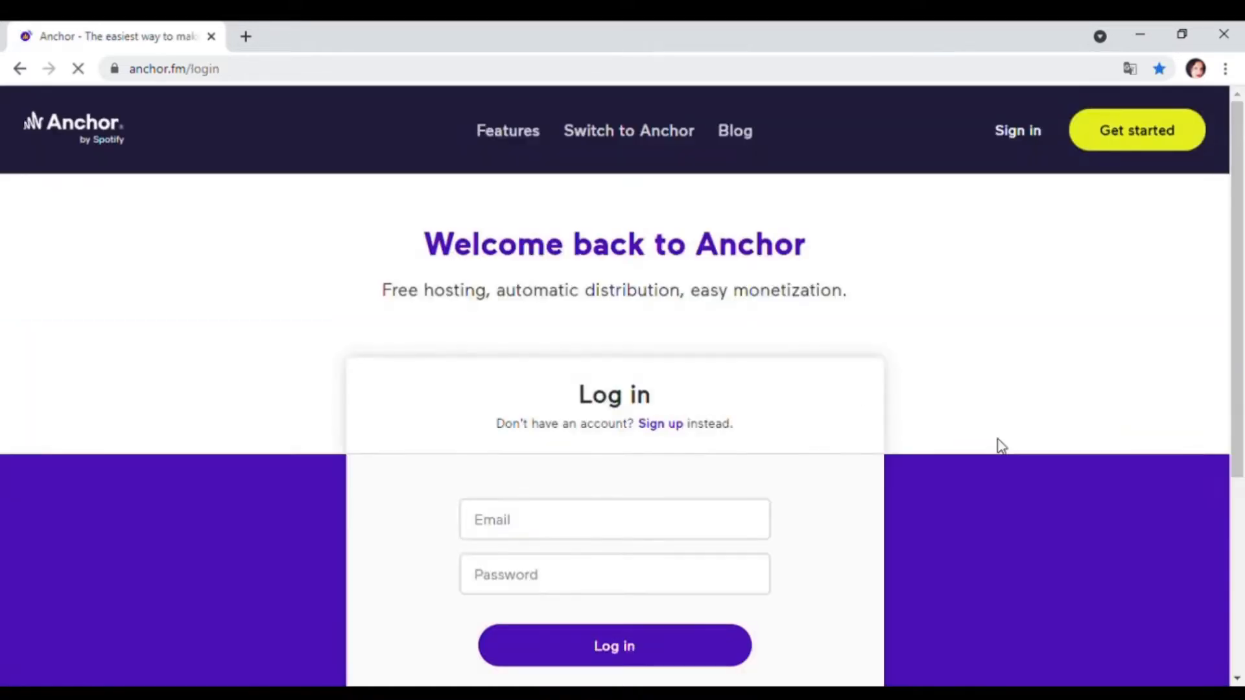
{"action": "scroll", "coordinate": [992, 441], "scroll_direction": "down", "scroll_amount": 3}
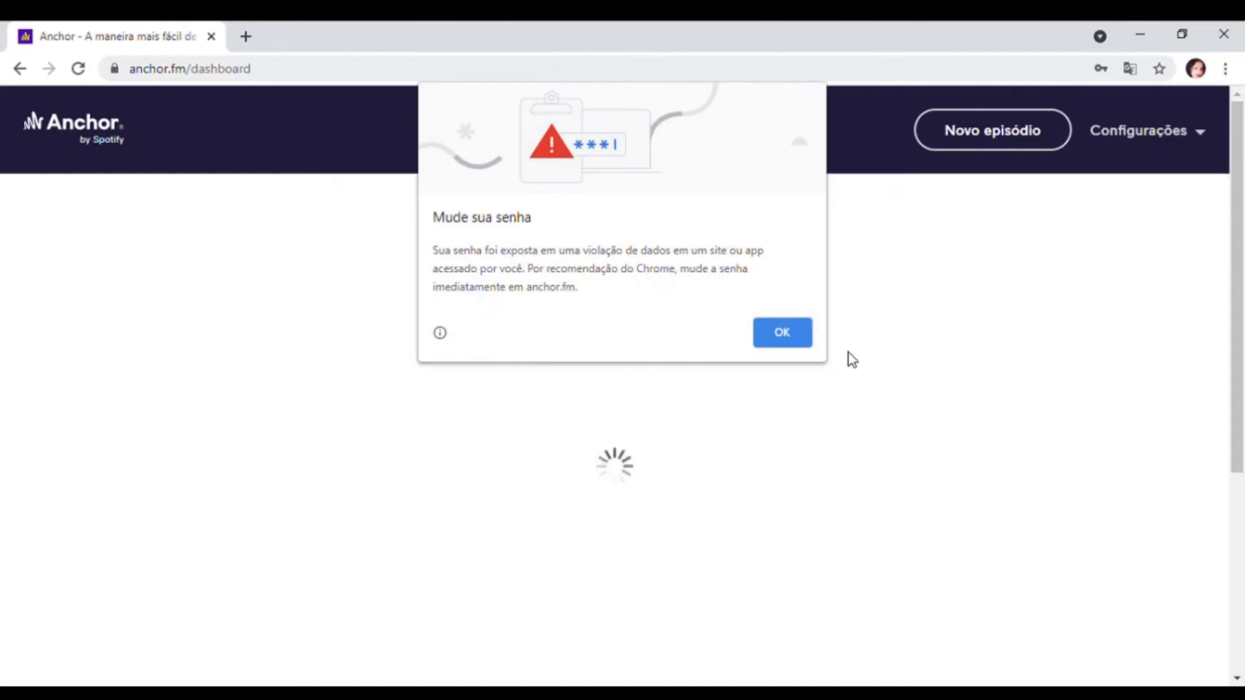
{"action": "left_click", "coordinate": [790, 334]}
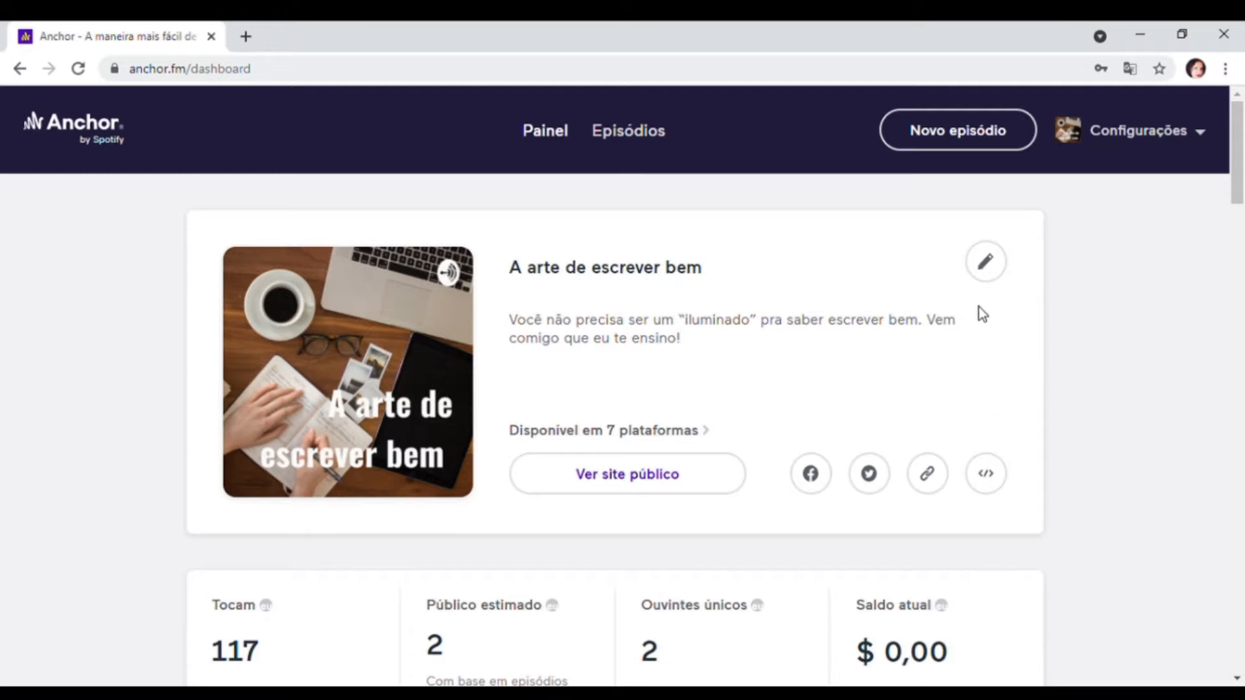
- Examine the podcast's settings for name, description, cover art, category, language and advanced options, and return to the dashboard
{"action": "left_click", "coordinate": [987, 263]}
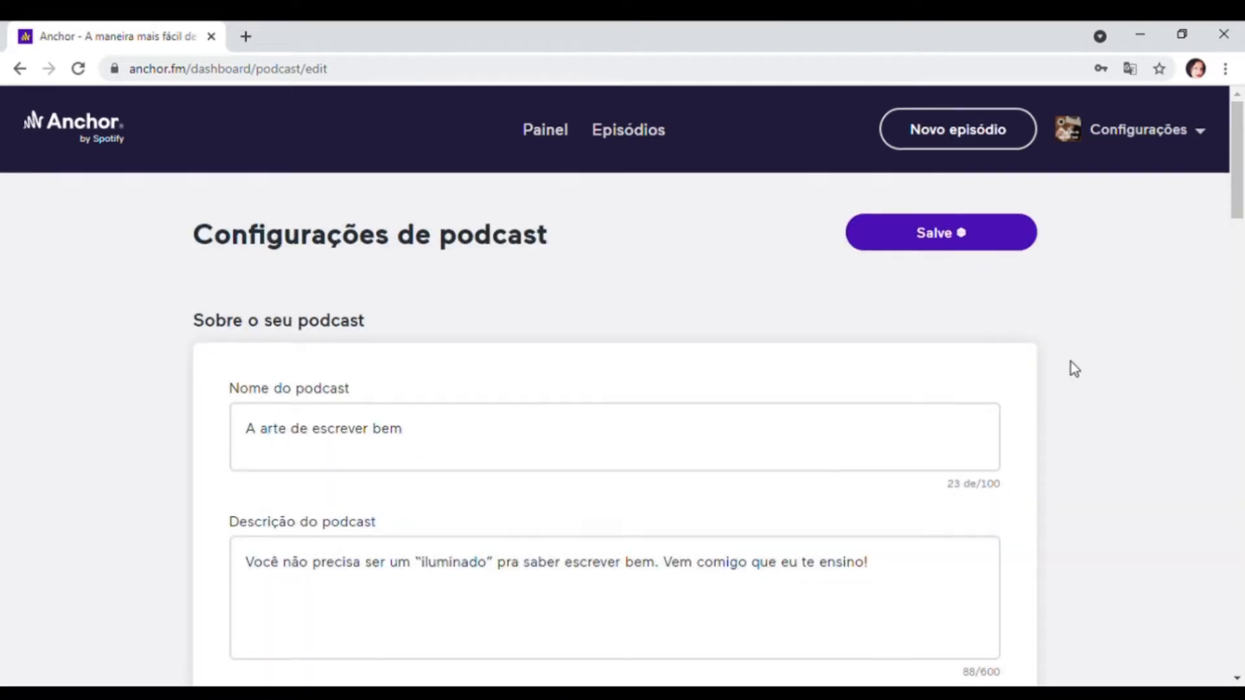
{"action": "scroll", "coordinate": [1071, 362], "scroll_direction": "down", "scroll_amount": 1}
{"action": "scroll", "coordinate": [364, 281], "scroll_direction": "down", "scroll_amount": 1}
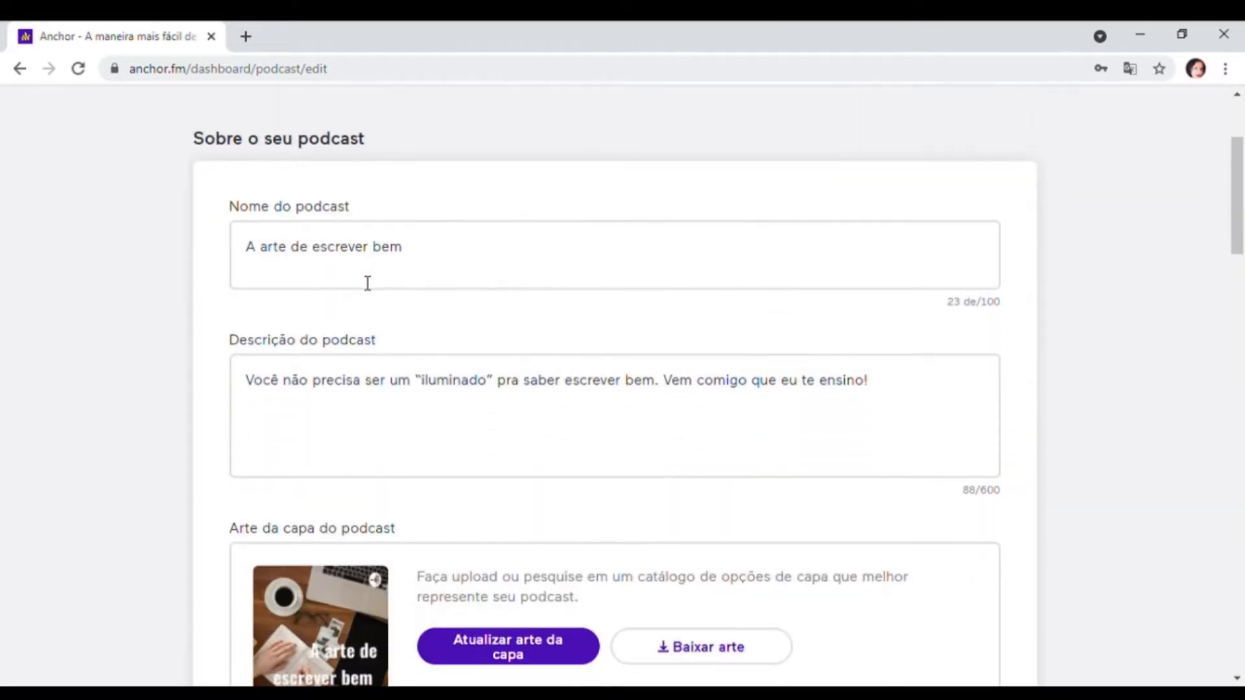
{"action": "left_click_drag", "start_coordinate": [420, 245], "coordinate": [356, 293]}
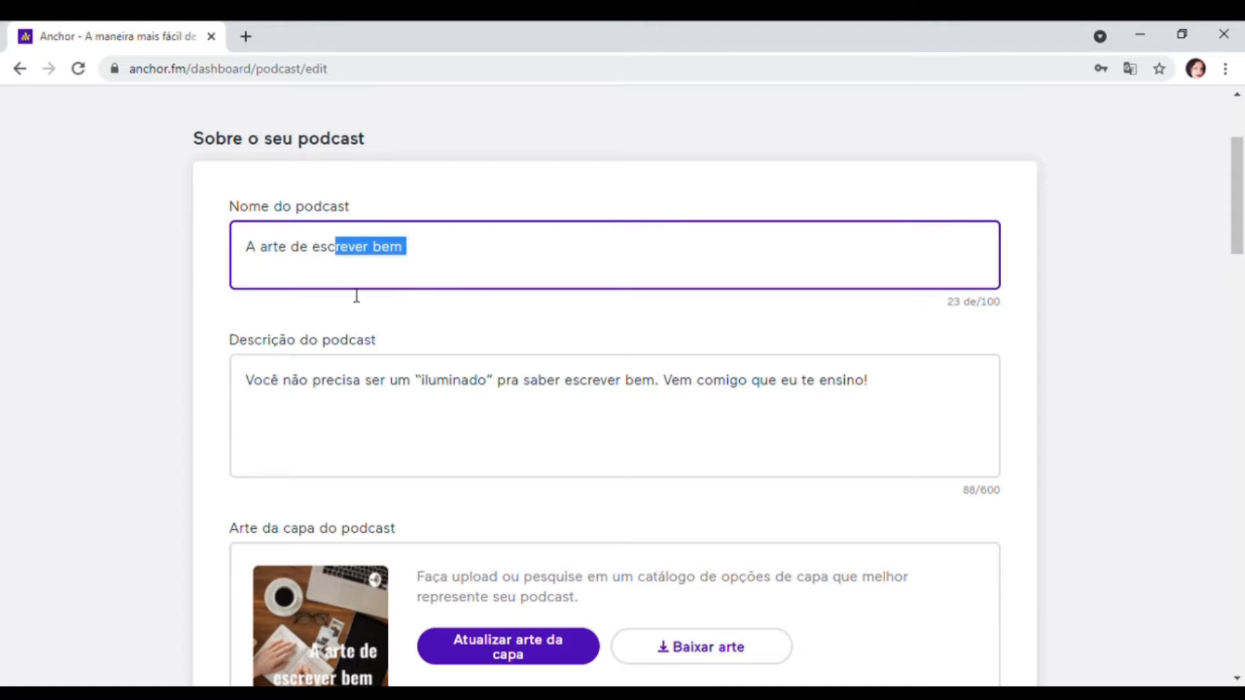
{"action": "left_click_drag", "start_coordinate": [483, 400], "coordinate": [408, 406]}
{"action": "scroll", "coordinate": [637, 454], "scroll_direction": "down", "scroll_amount": 2}
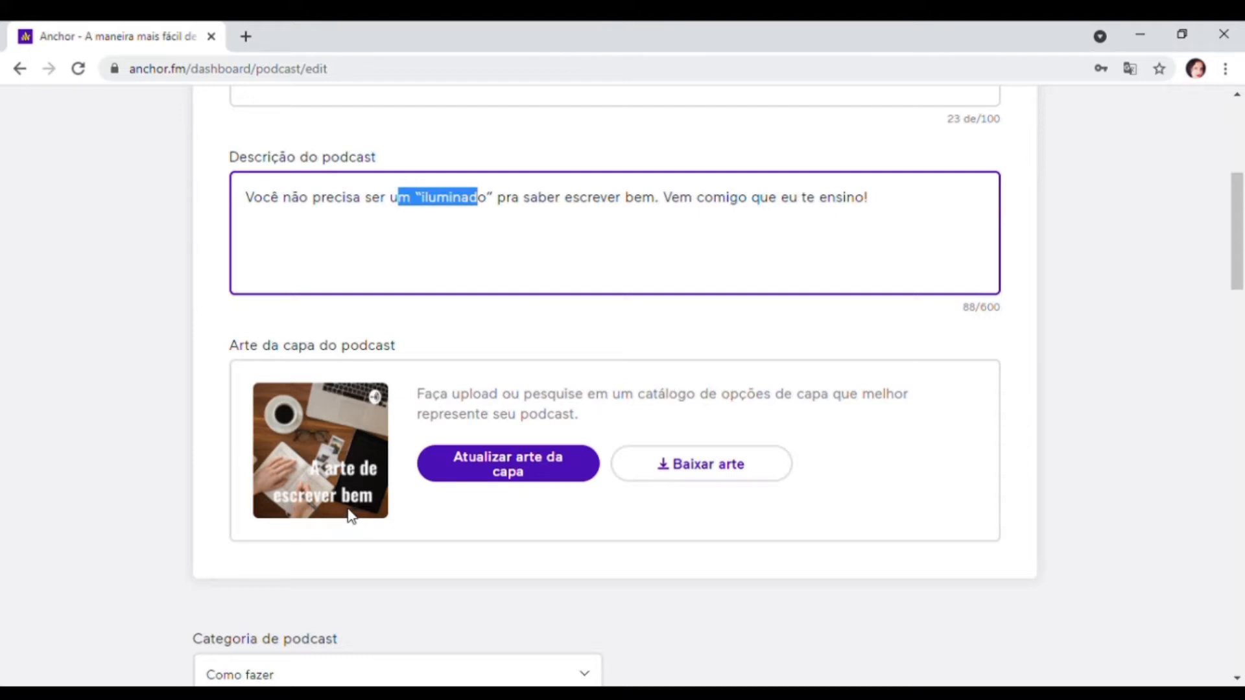
{"action": "scroll", "coordinate": [515, 511], "scroll_direction": "down", "scroll_amount": 5}
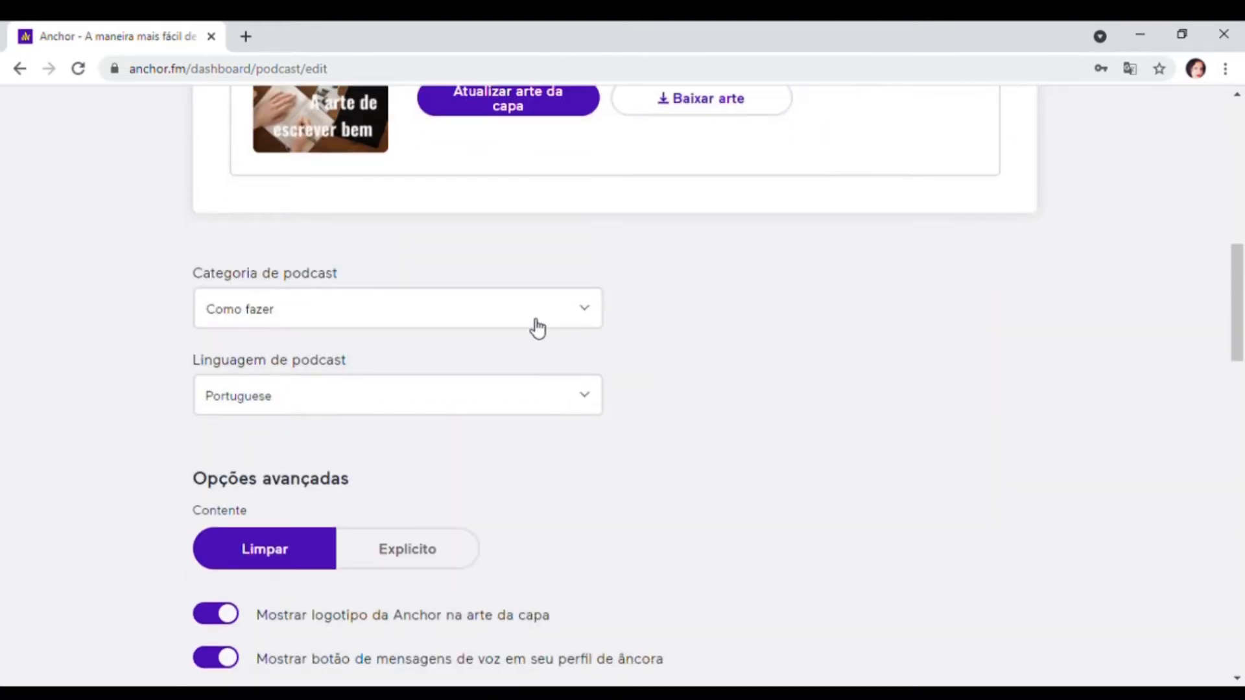
{"action": "scroll", "coordinate": [1091, 428], "scroll_direction": "up", "scroll_amount": 8}
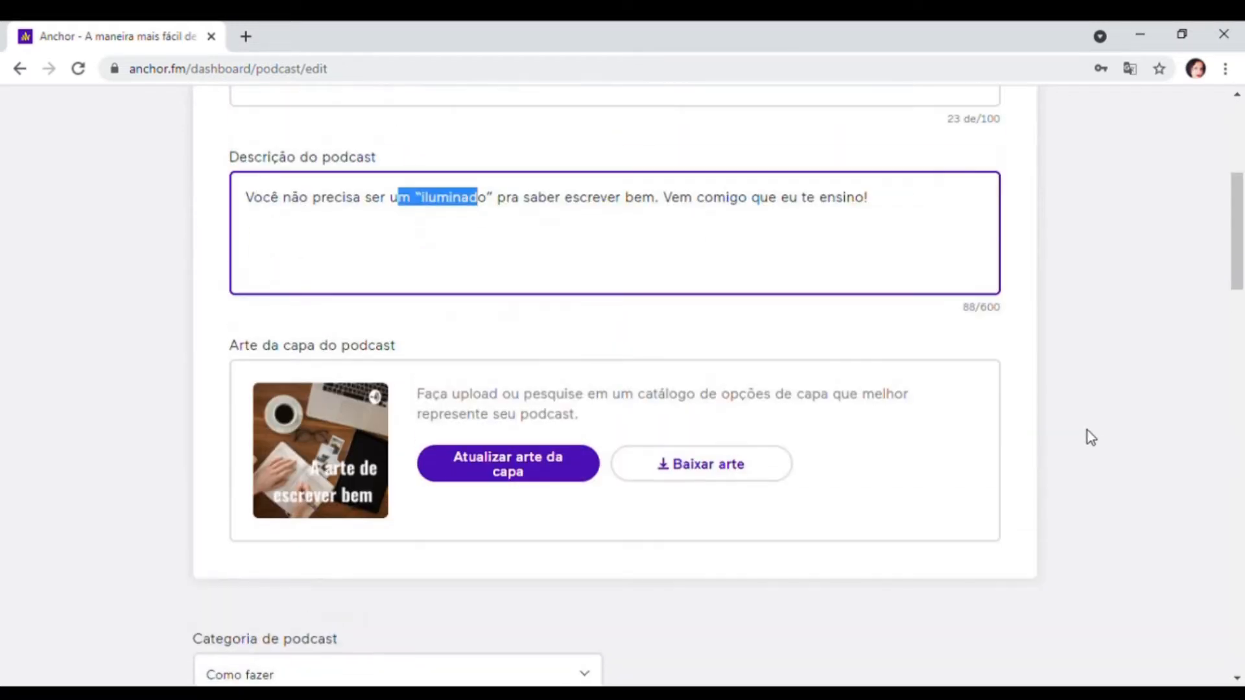
{"action": "scroll", "coordinate": [1085, 440], "scroll_direction": "down", "scroll_amount": 4}
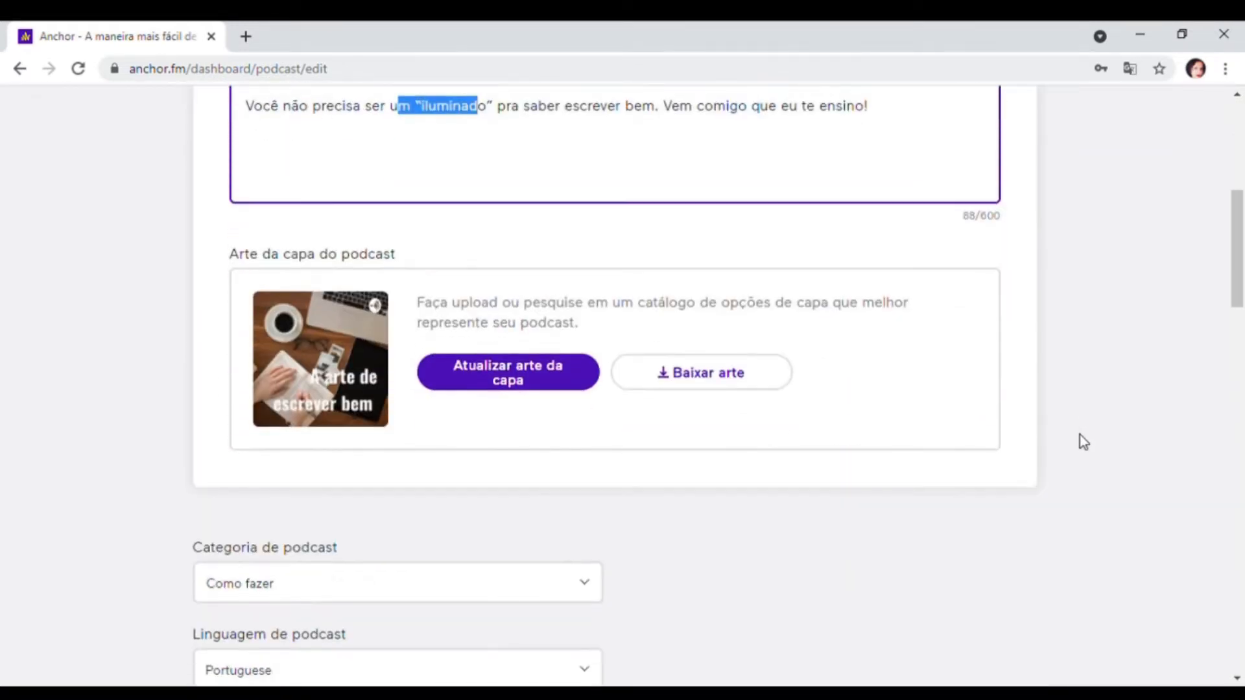
{"action": "scroll", "coordinate": [944, 477], "scroll_direction": "up", "scroll_amount": 4}
{"action": "scroll", "coordinate": [718, 435], "scroll_direction": "down", "scroll_amount": 3}
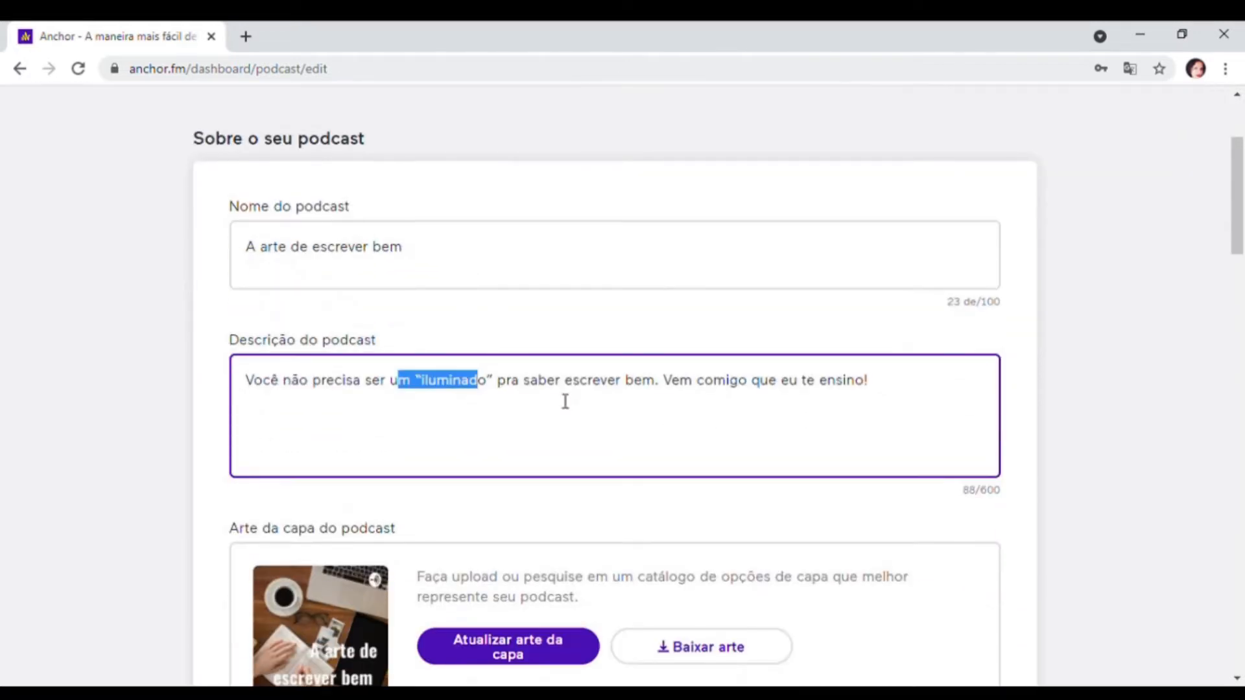
{"action": "scroll", "coordinate": [648, 439], "scroll_direction": "down", "scroll_amount": 5}
{"action": "scroll", "coordinate": [646, 438], "scroll_direction": "down", "scroll_amount": 3}
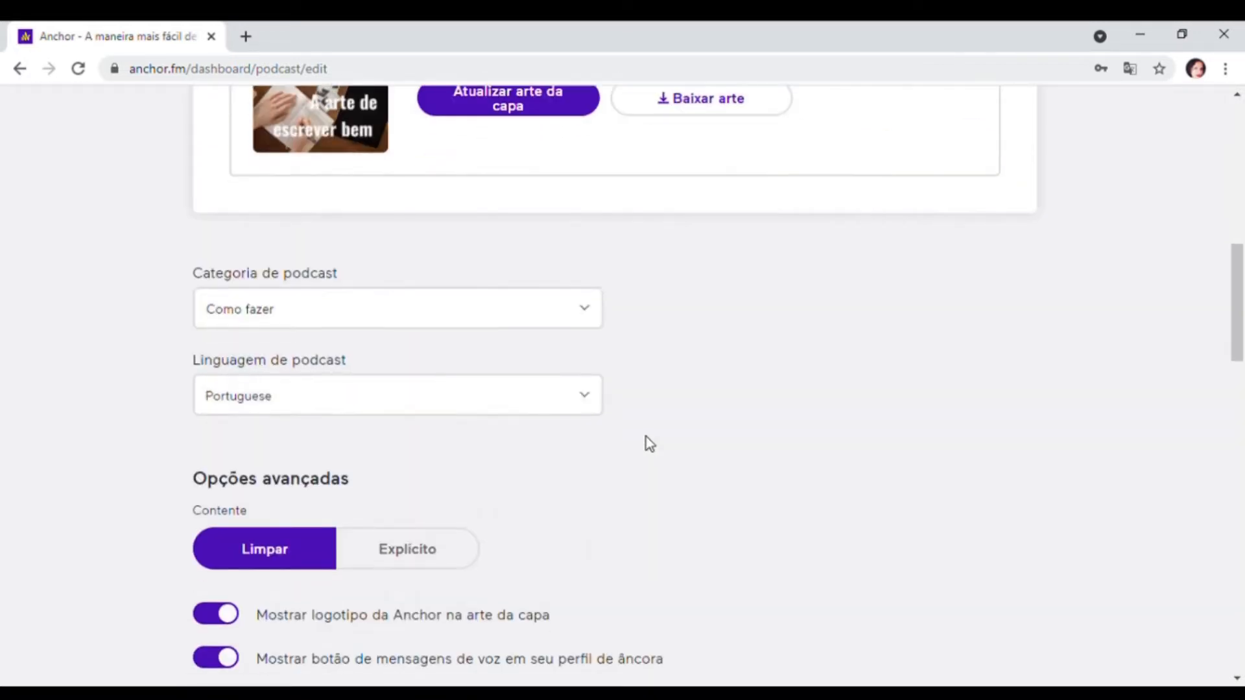
{"action": "scroll", "coordinate": [649, 441], "scroll_direction": "up", "scroll_amount": 10}
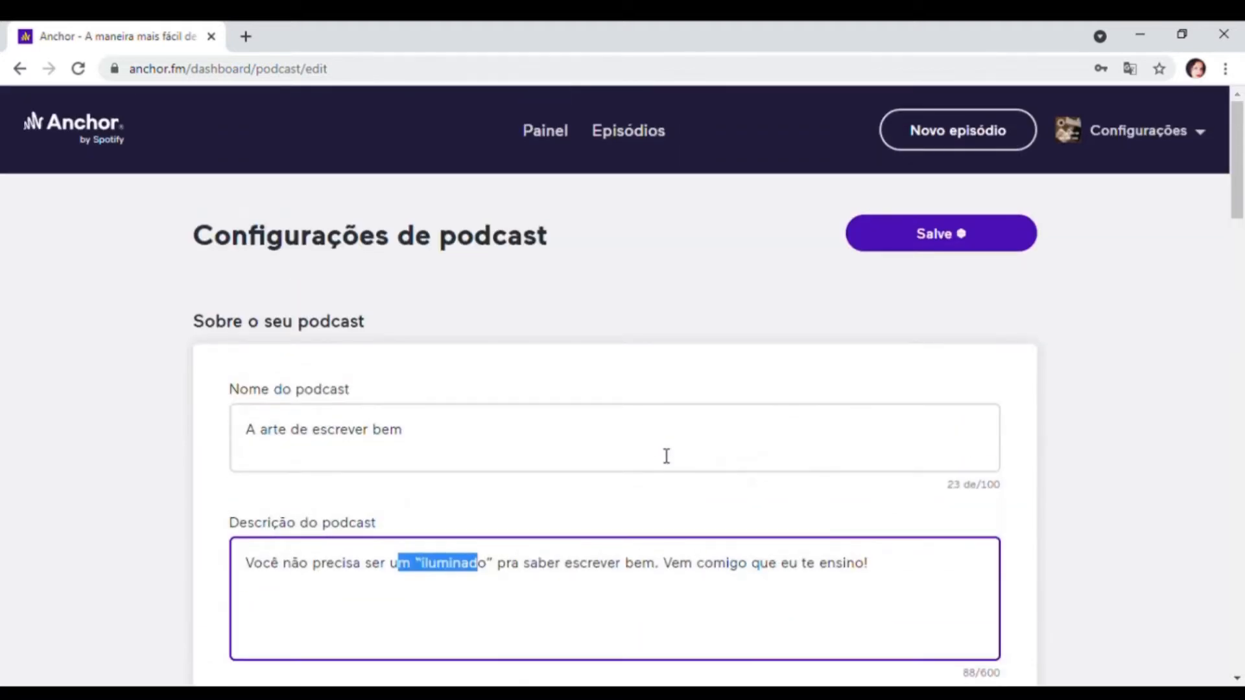
{"action": "left_click", "coordinate": [20, 68]}
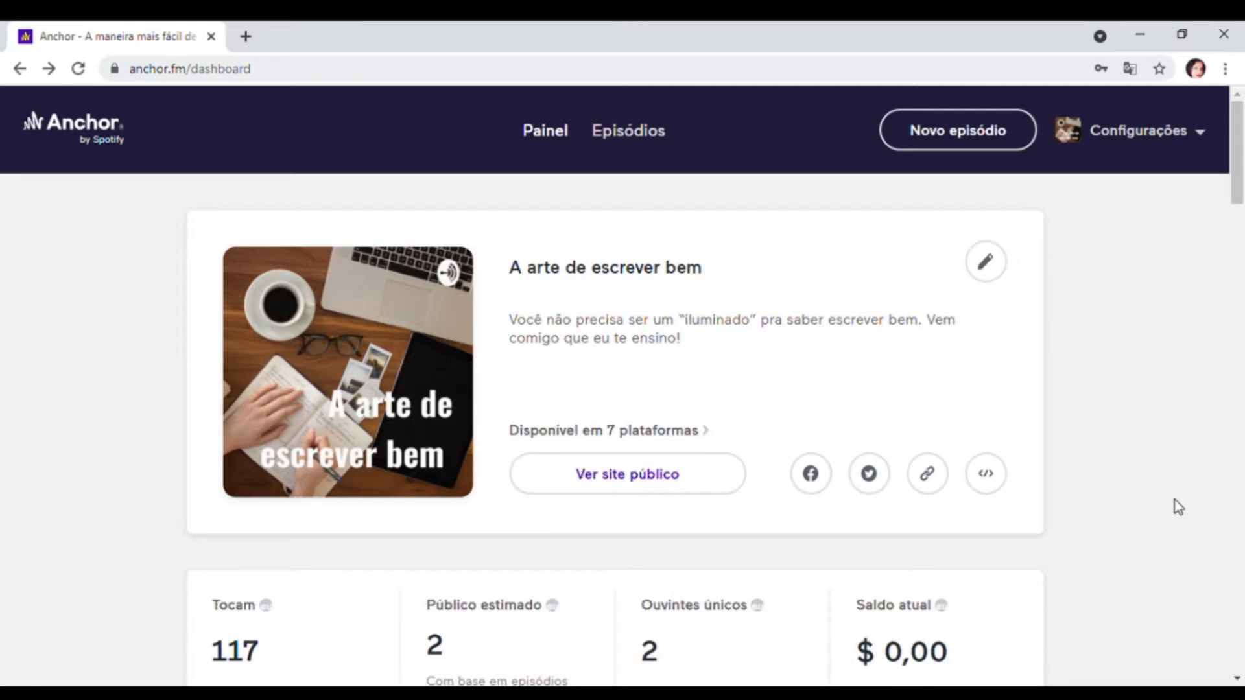
- Examine the dashboard statistics on podcast performance, listener location, listening platforms, gender and age
{"action": "scroll", "coordinate": [1175, 505], "scroll_direction": "down", "scroll_amount": 4}
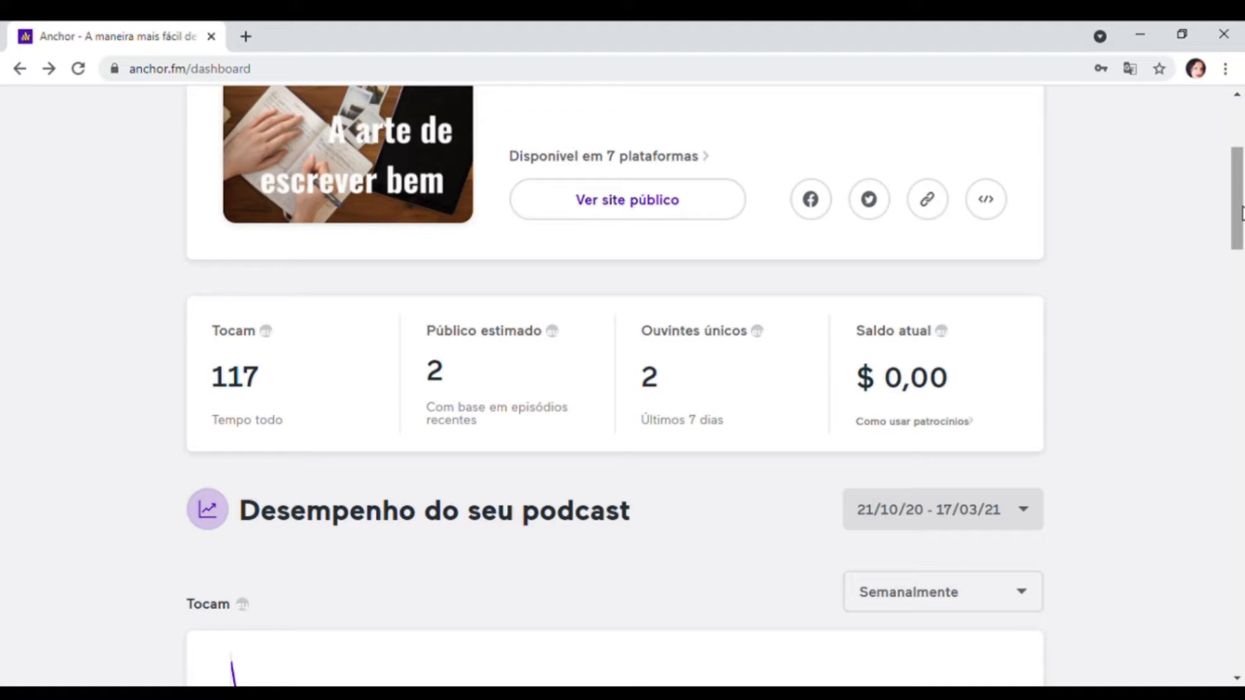
{"action": "left_click_drag", "start_coordinate": [1240, 214], "coordinate": [1243, 462]}
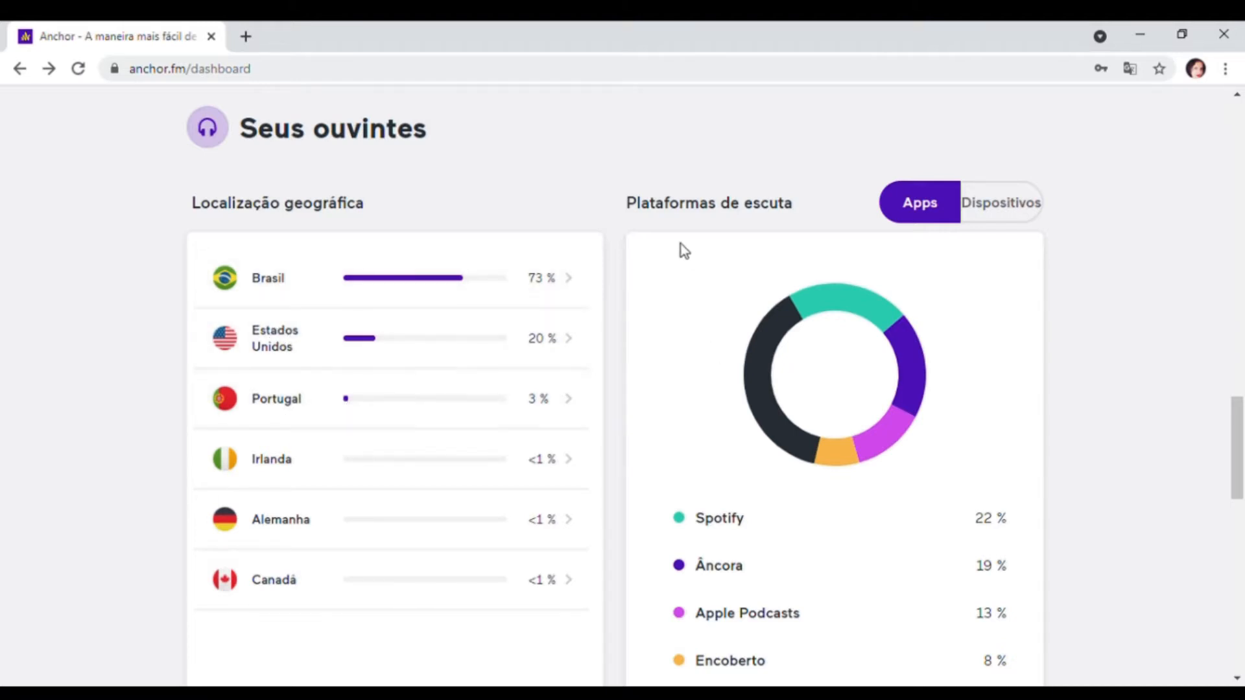
{"action": "scroll", "coordinate": [1072, 310], "scroll_direction": "down", "scroll_amount": 2}
{"action": "mouse_move", "coordinate": [885, 238]}
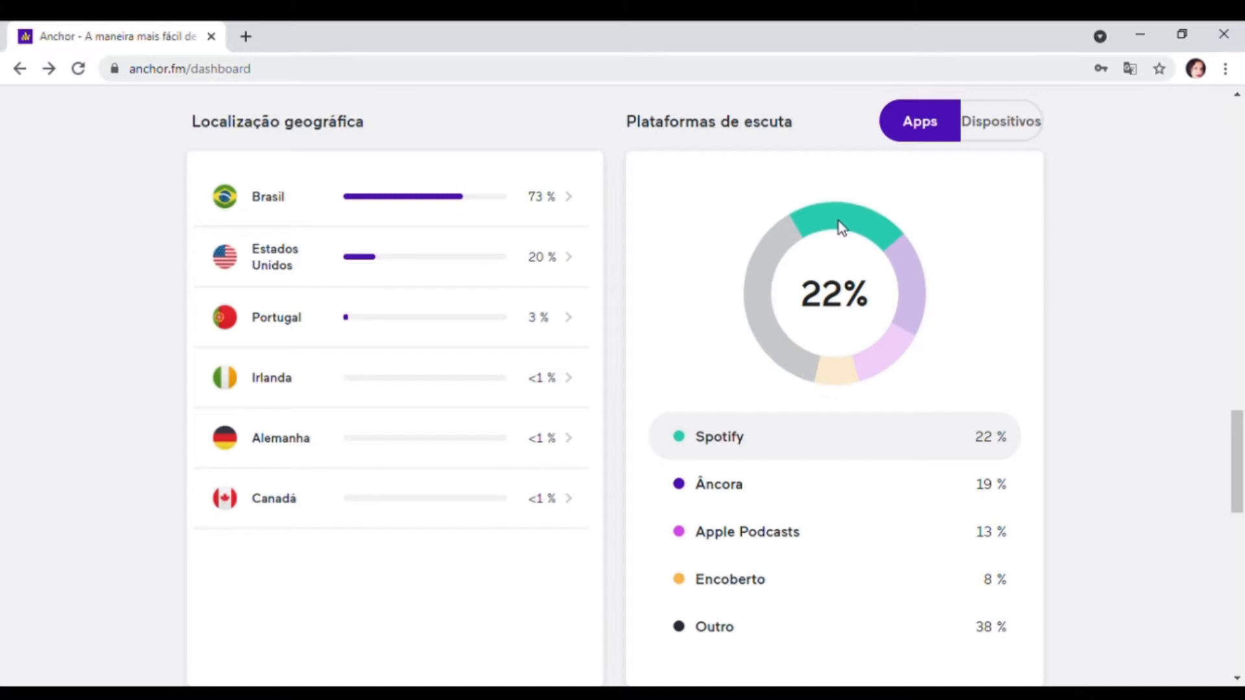
{"action": "left_click_drag", "start_coordinate": [1239, 457], "coordinate": [1240, 550]}
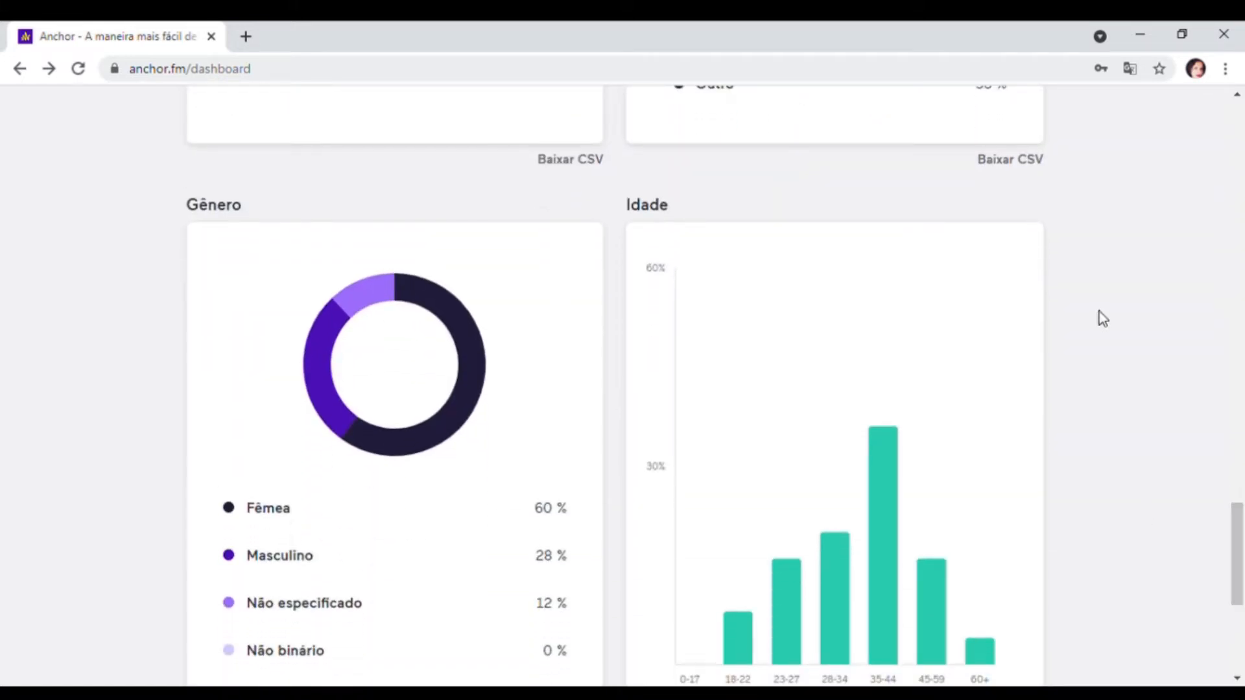
{"action": "mouse_move", "coordinate": [1239, 561]}
{"action": "left_mouse_down"}
{"action": "mouse_move", "coordinate": [1241, 600]}
{"action": "mouse_move", "coordinate": [1241, 552]}
{"action": "left_mouse_up"}
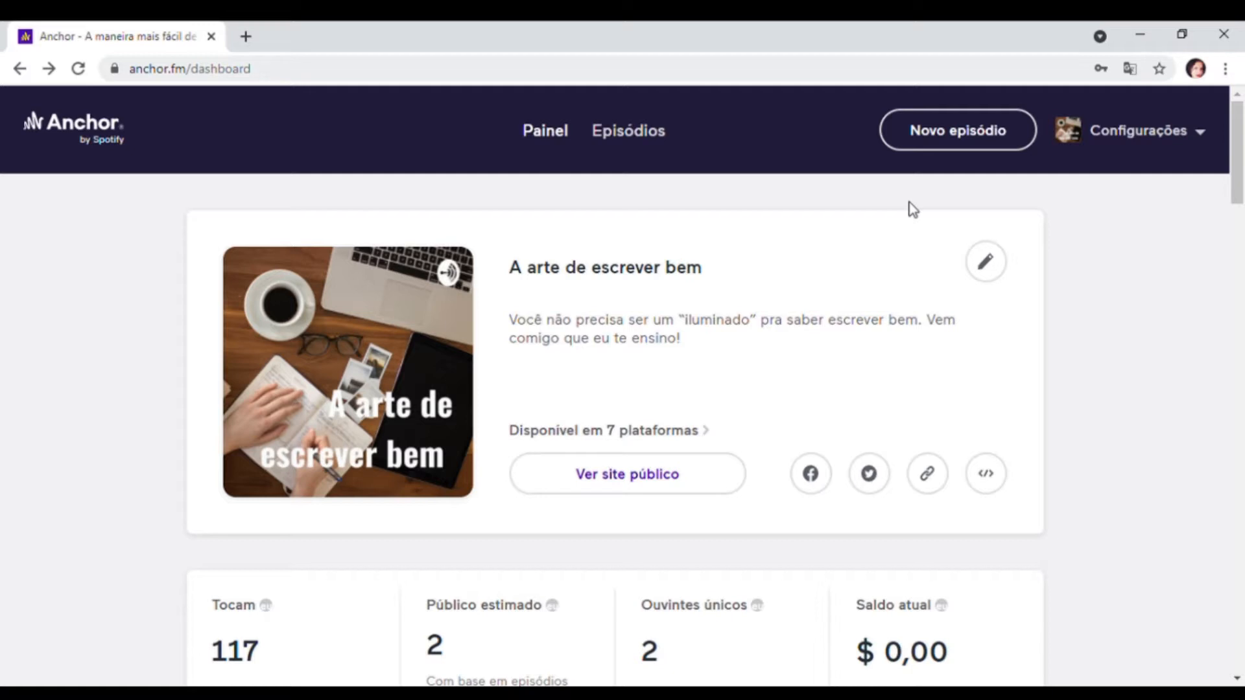
- Start a new episode and look over the available audio creation tools
{"action": "left_click", "coordinate": [950, 130]}
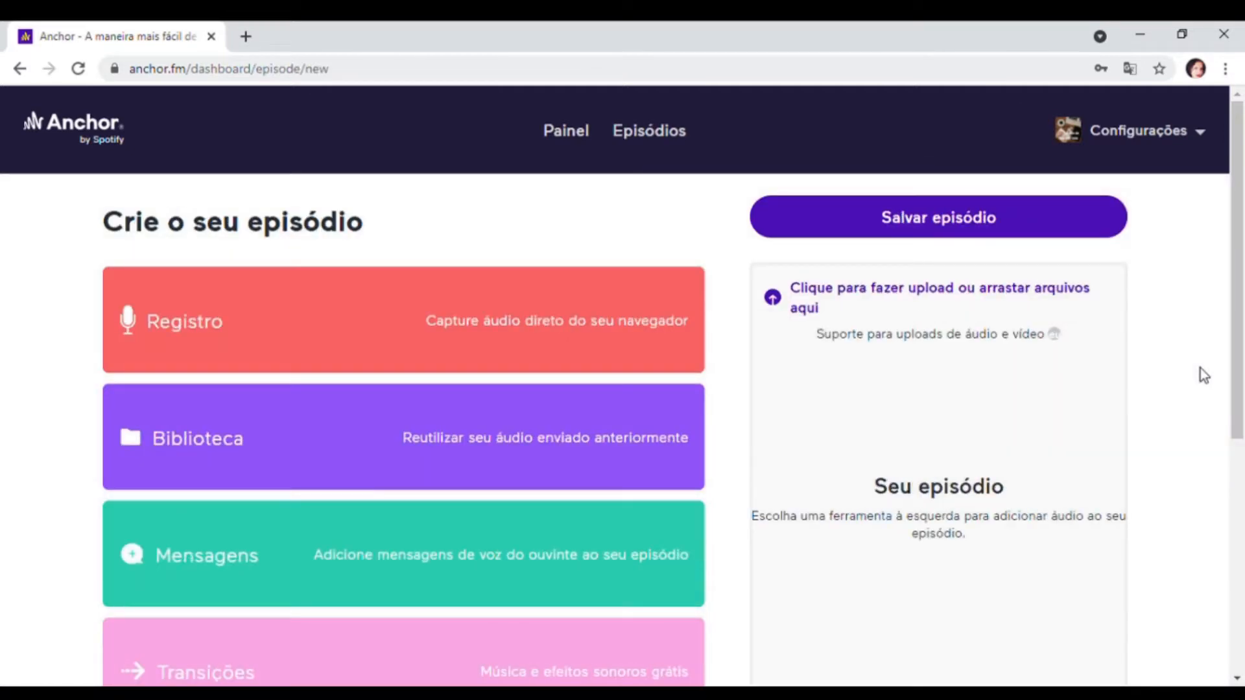
{"action": "scroll", "coordinate": [1200, 368], "scroll_direction": "down", "scroll_amount": 1}
{"action": "mouse_move", "coordinate": [1243, 317]}
{"action": "left_mouse_down"}
{"action": "mouse_move", "coordinate": [1243, 339]}
{"action": "mouse_move", "coordinate": [1243, 317]}
{"action": "left_mouse_up"}
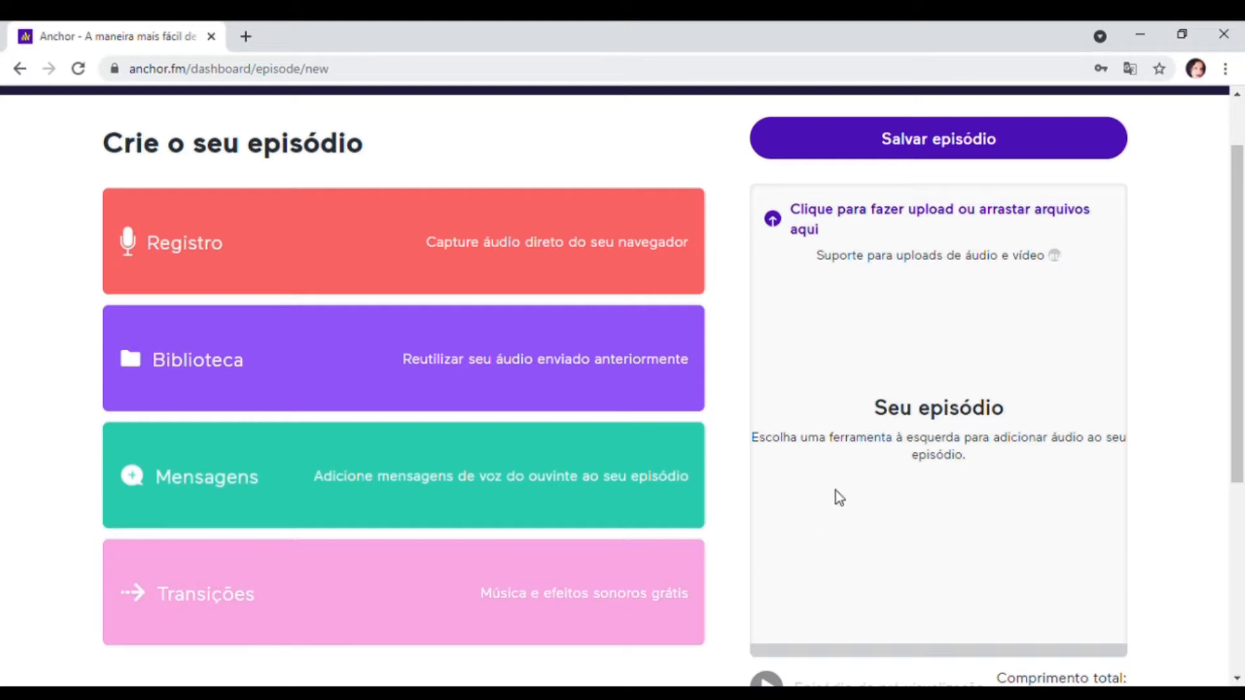
- Record an audio clip of about 28 seconds in the browser using the default microphone
{"action": "left_click", "coordinate": [340, 245]}
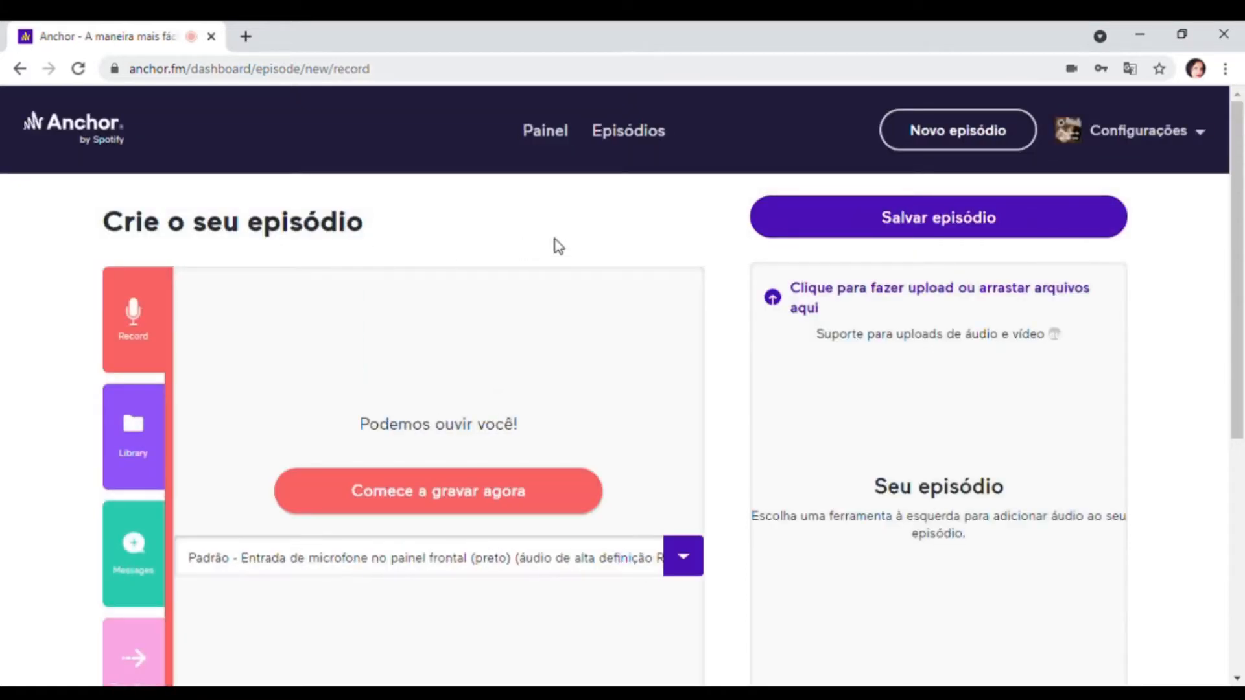
{"action": "scroll", "coordinate": [558, 247], "scroll_direction": "down", "scroll_amount": 1}
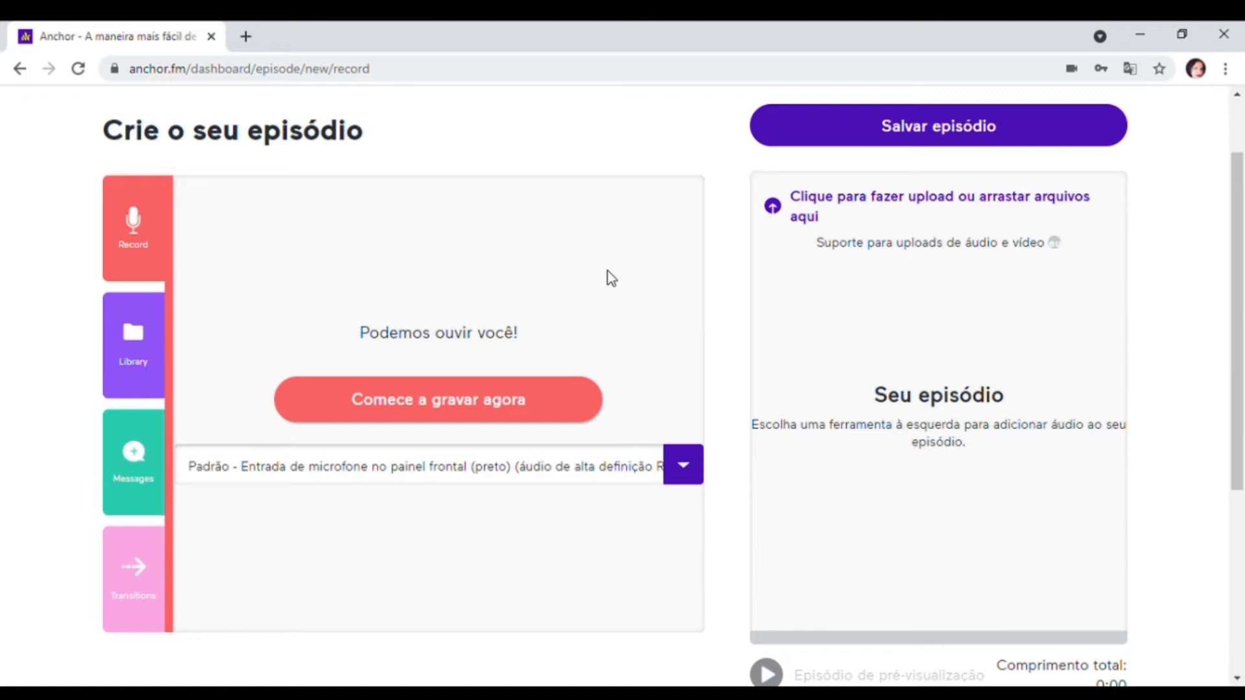
{"action": "left_click", "coordinate": [497, 408]}
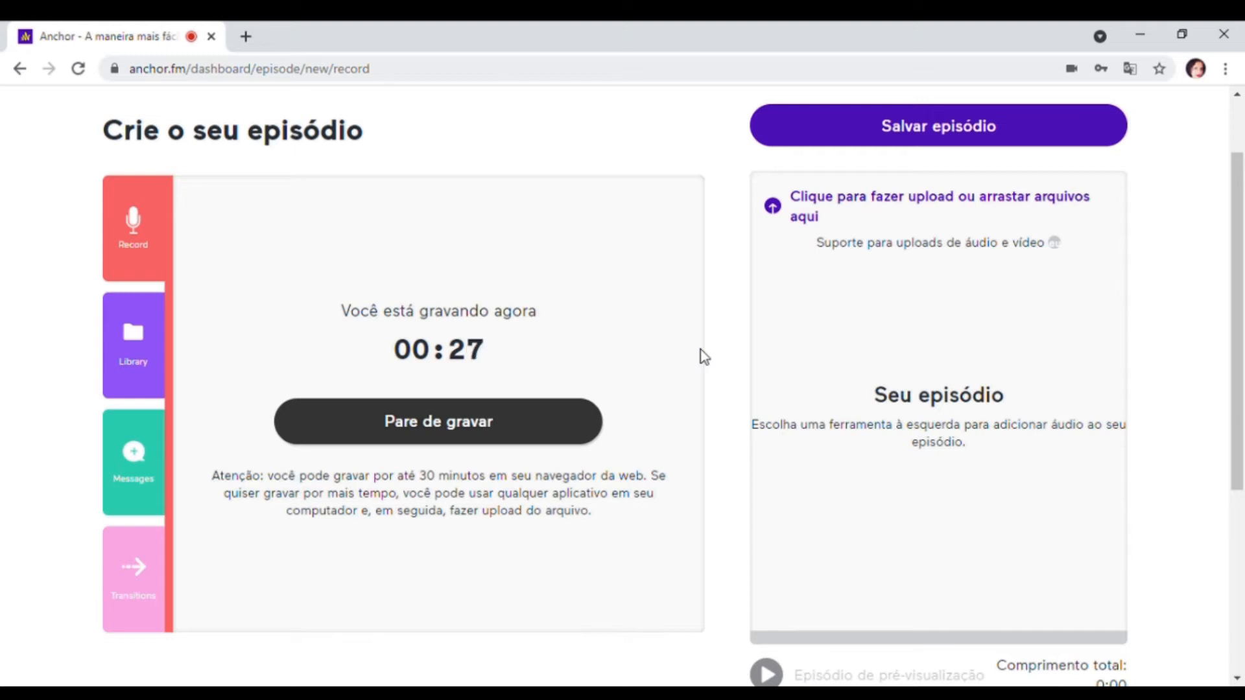
{"action": "left_click", "coordinate": [349, 428]}
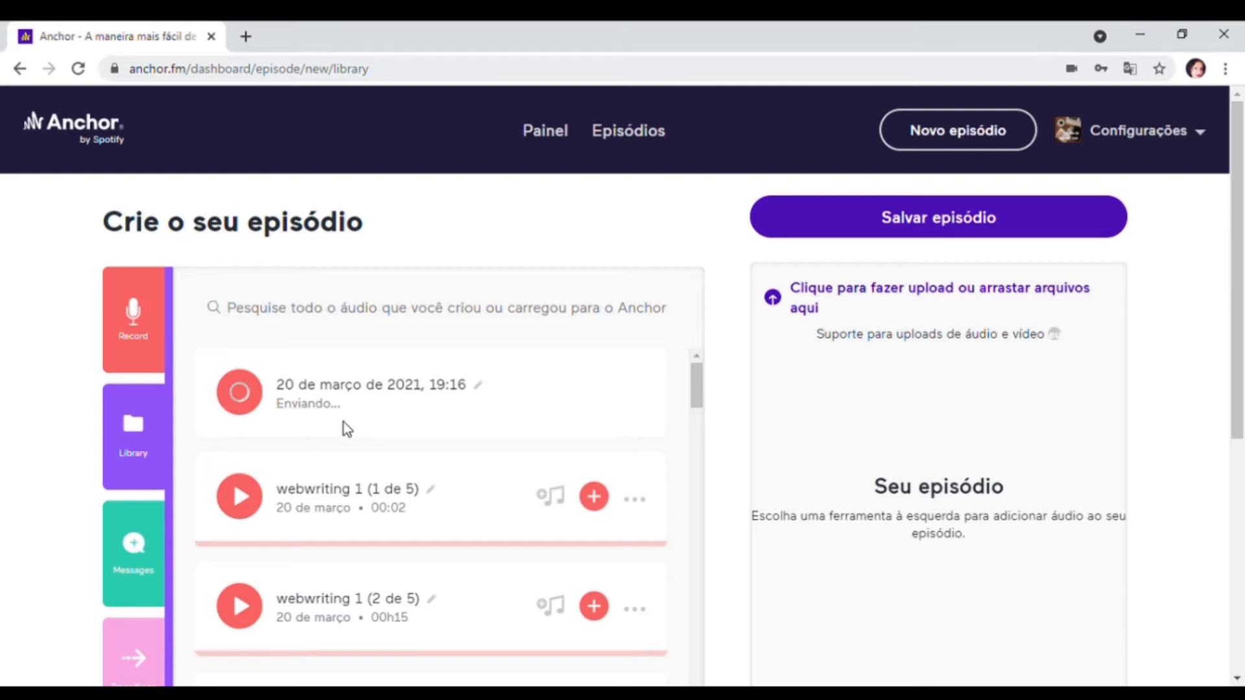
- Add the new 20/03/2021 recording from the library to the episode and open the clip for audio editing
{"action": "scroll", "coordinate": [737, 428], "scroll_direction": "down", "scroll_amount": 2}
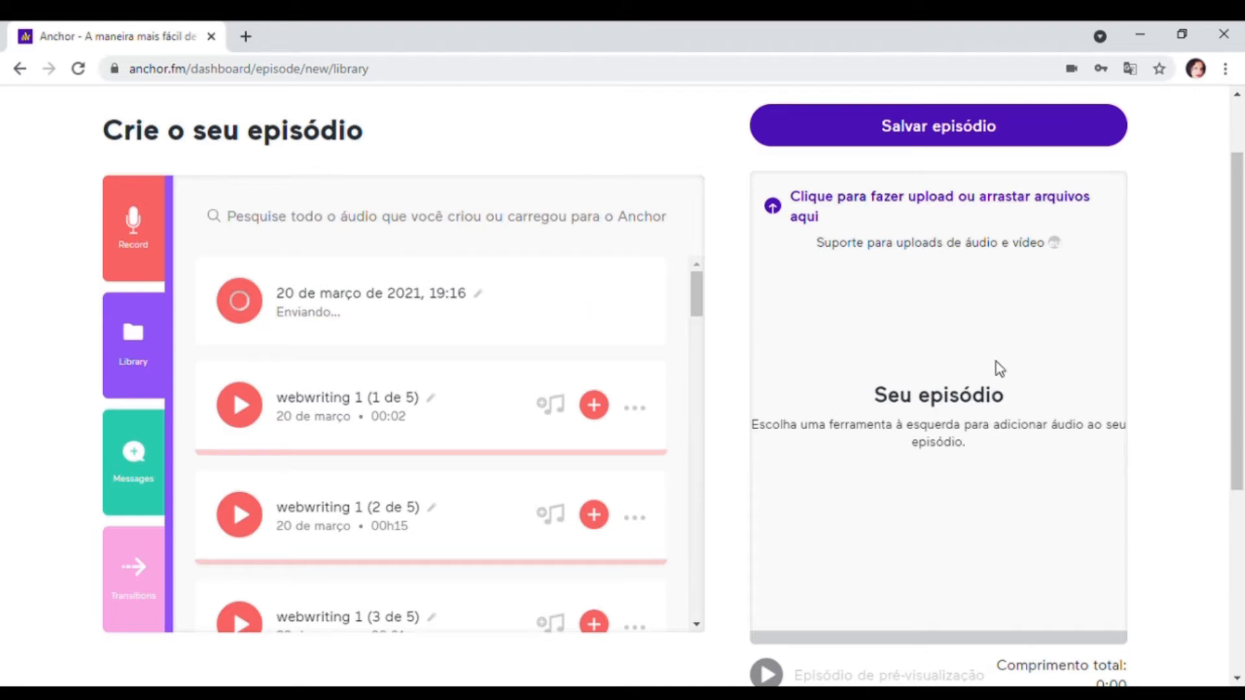
{"action": "left_click_drag", "start_coordinate": [1243, 324], "coordinate": [1244, 358]}
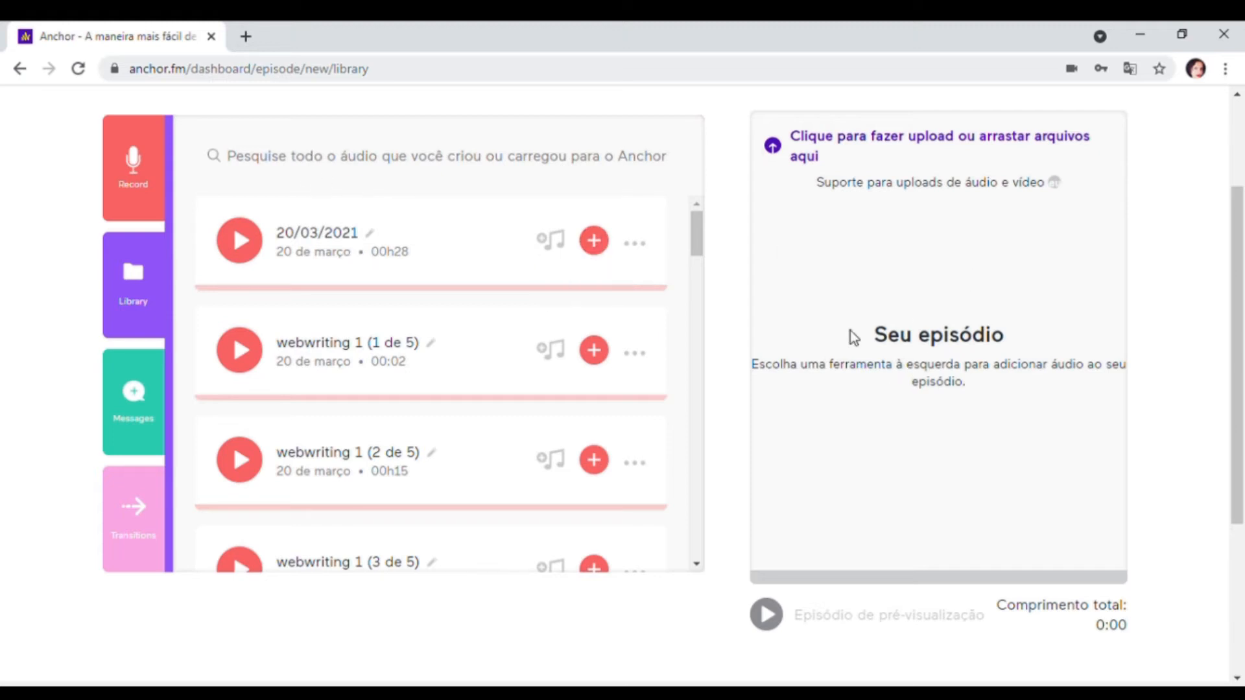
{"action": "left_click", "coordinate": [593, 240]}
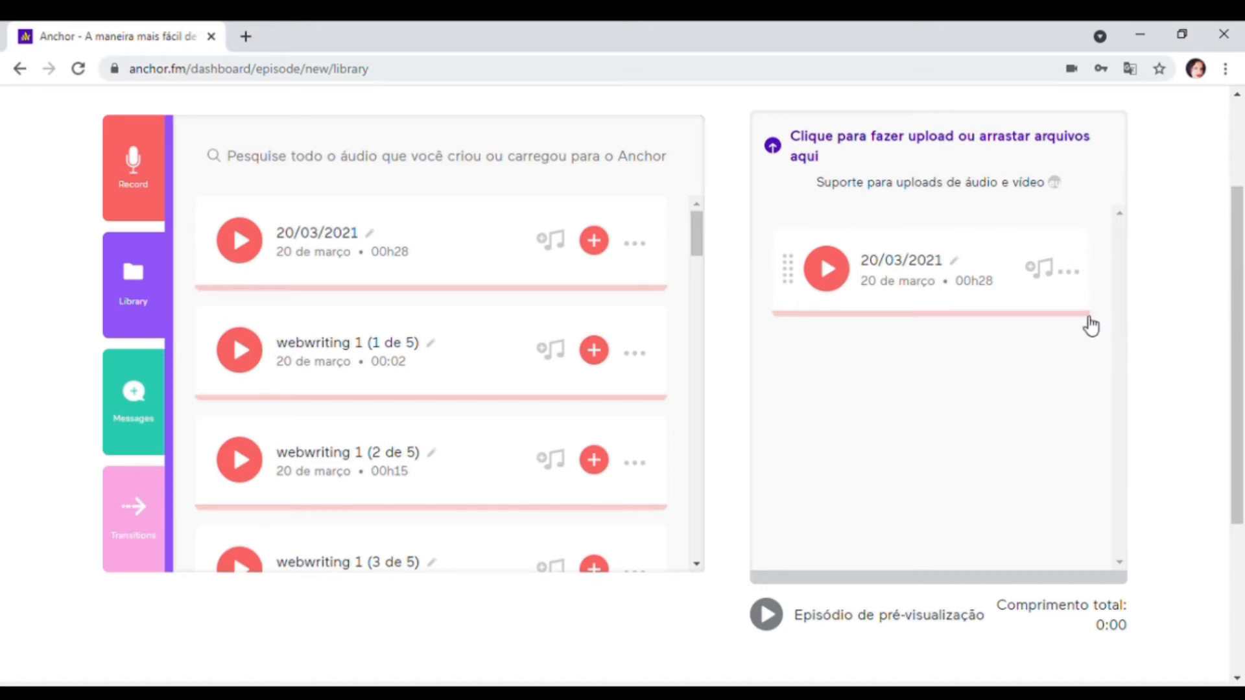
{"action": "left_click", "coordinate": [1067, 272]}
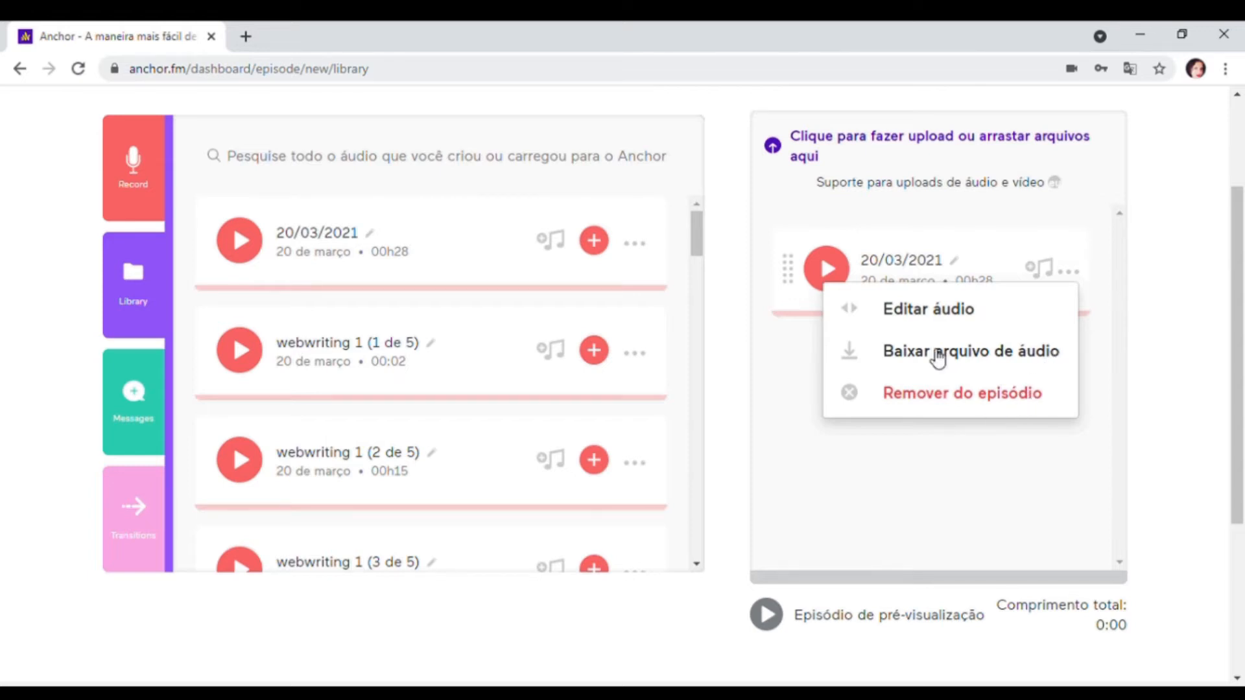
{"action": "left_click", "coordinate": [924, 315]}
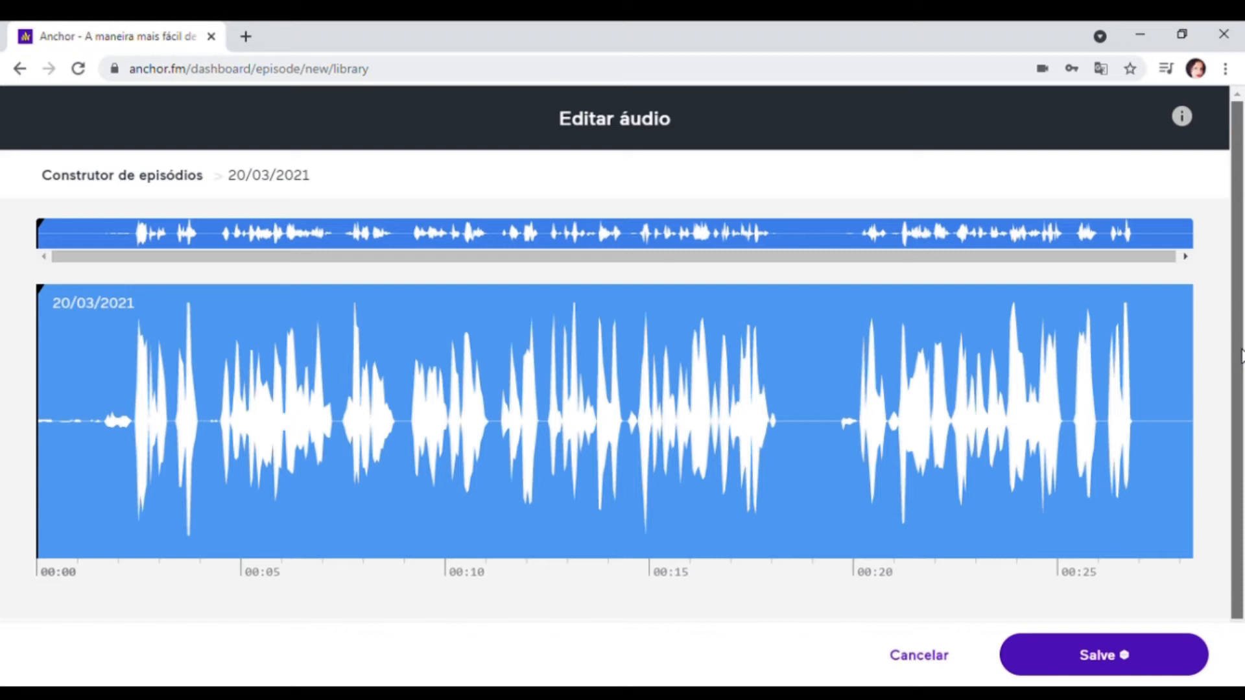
- Play the recording and split it at about 1.6, 18.5, 19.6 and 27 seconds, around the silent gaps
{"action": "scroll", "coordinate": [1242, 356], "scroll_direction": "down", "scroll_amount": 1}
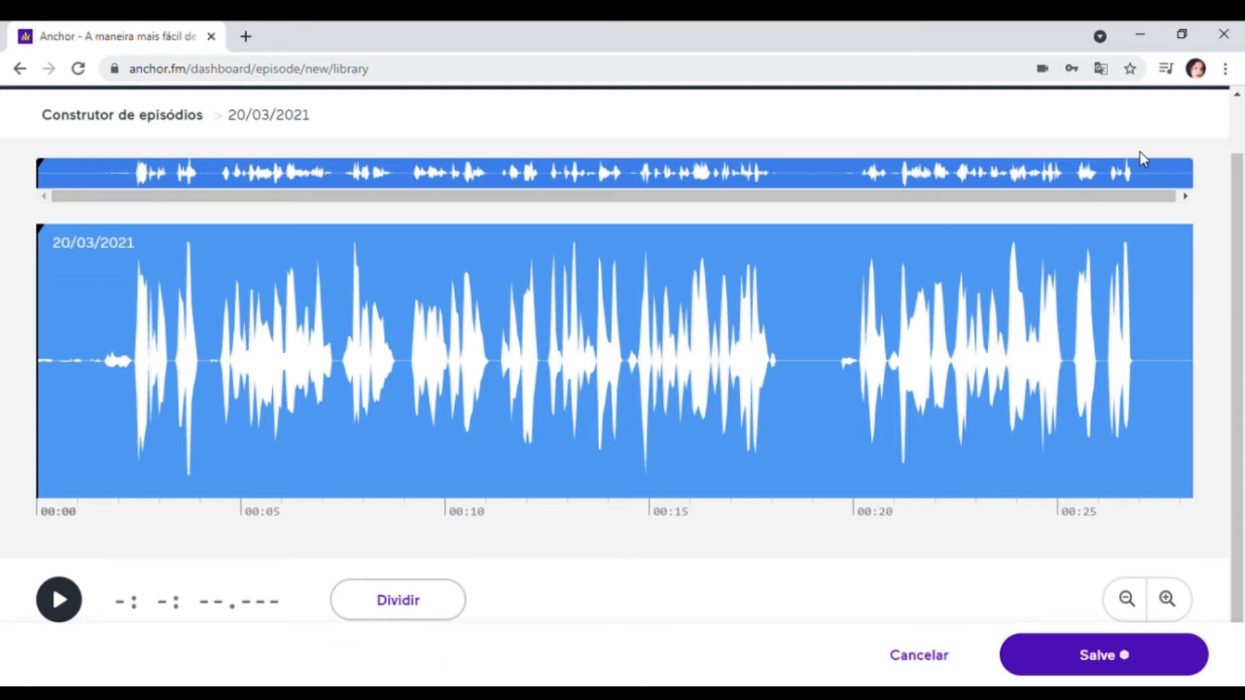
{"action": "left_click", "coordinate": [57, 597]}
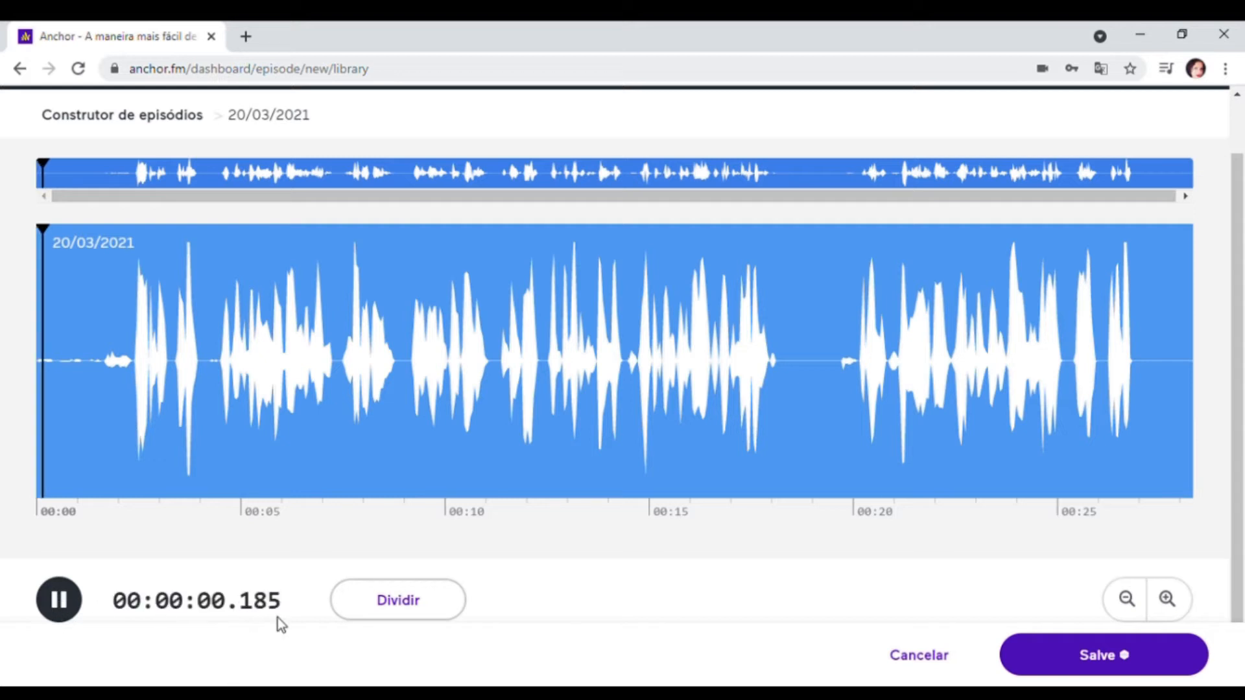
{"action": "left_click", "coordinate": [408, 607]}
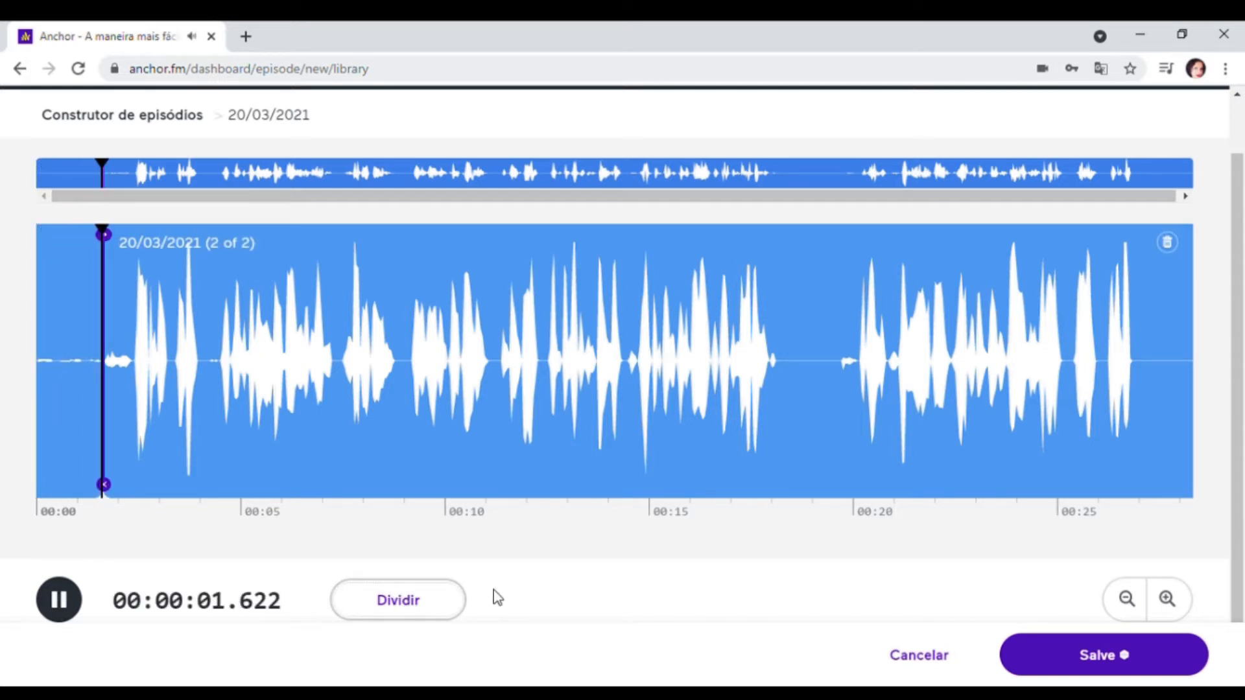
{"action": "left_click", "coordinate": [420, 609]}
{"action": "left_click", "coordinate": [420, 609]}
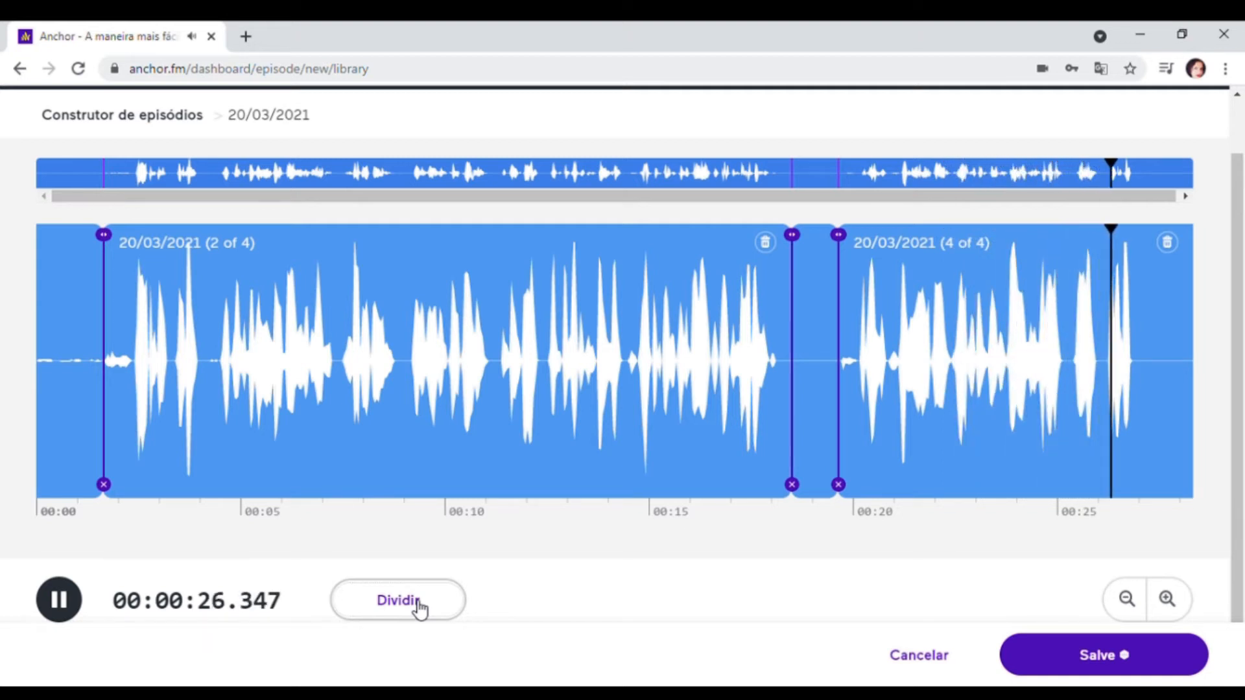
{"action": "left_click", "coordinate": [420, 608]}
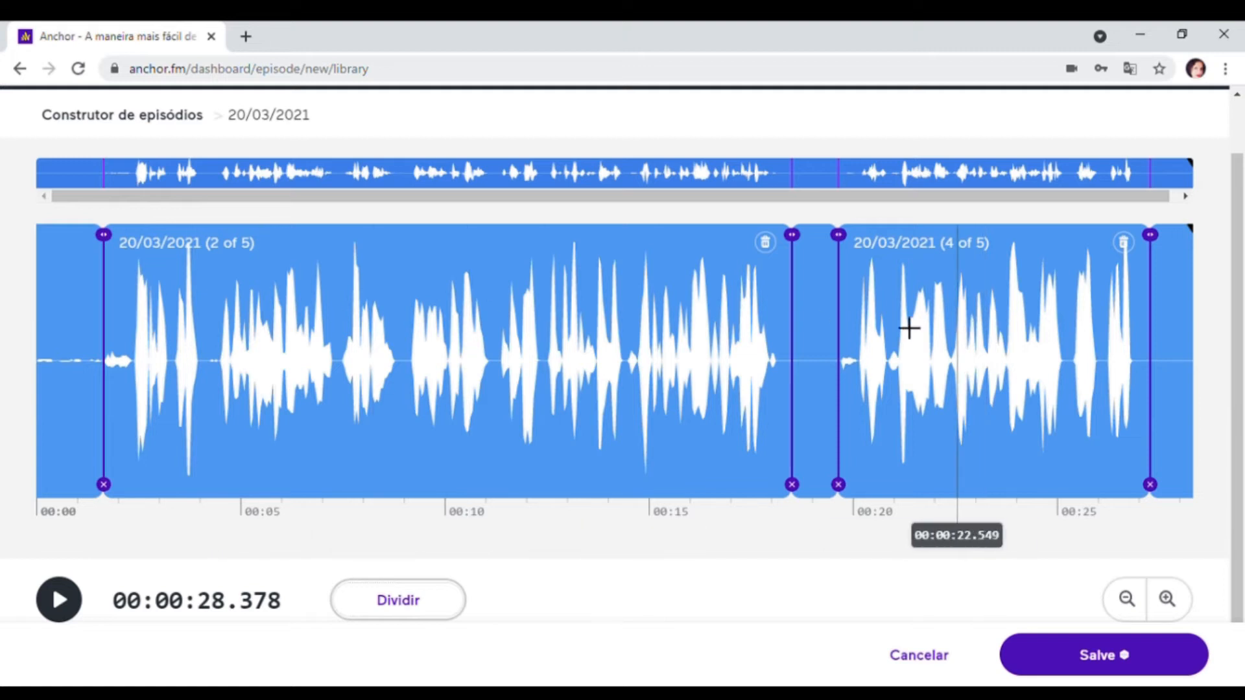
- Move the second split point slightly earlier, to about 18.2 seconds, and save the audio as multiple segments
{"action": "left_click_drag", "start_coordinate": [803, 279], "coordinate": [792, 279]}
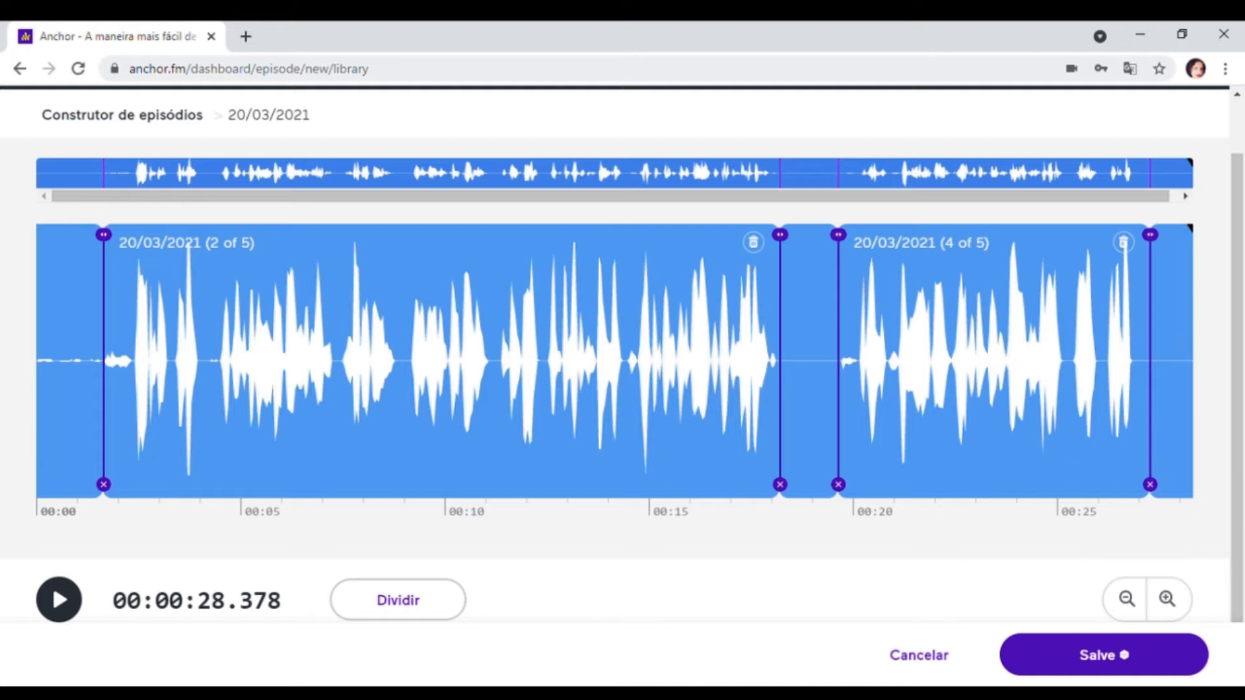
{"action": "left_click", "coordinate": [1117, 657]}
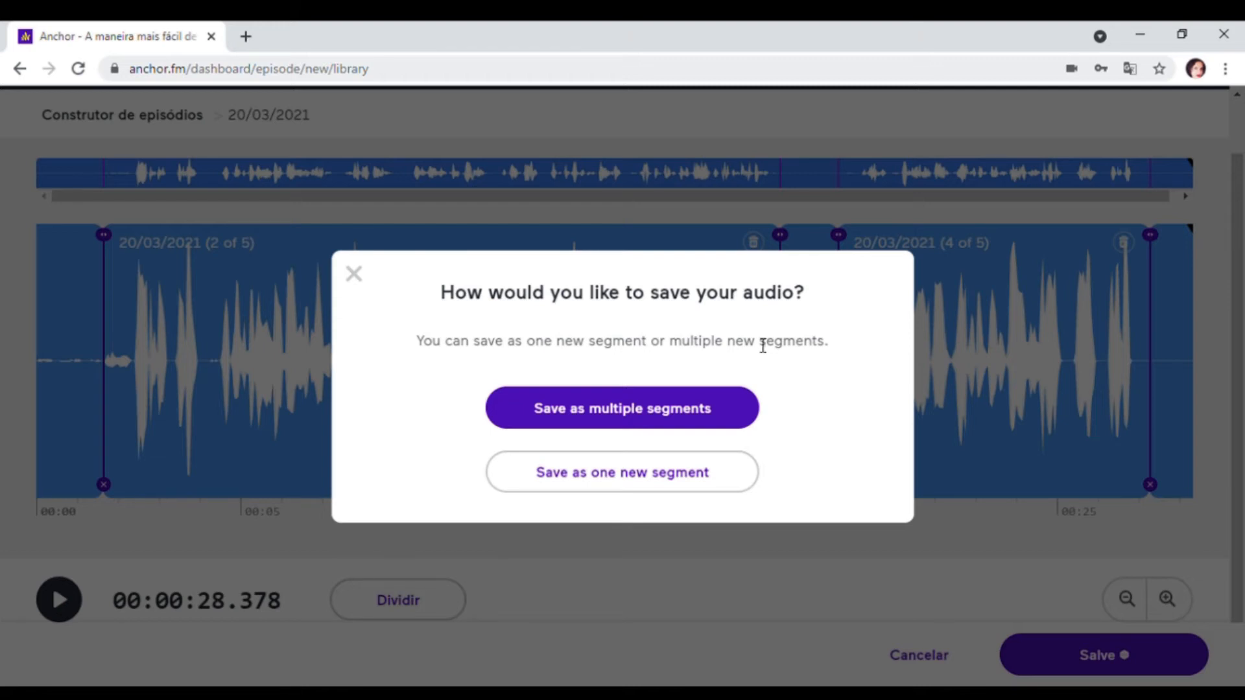
{"action": "left_click", "coordinate": [657, 410]}
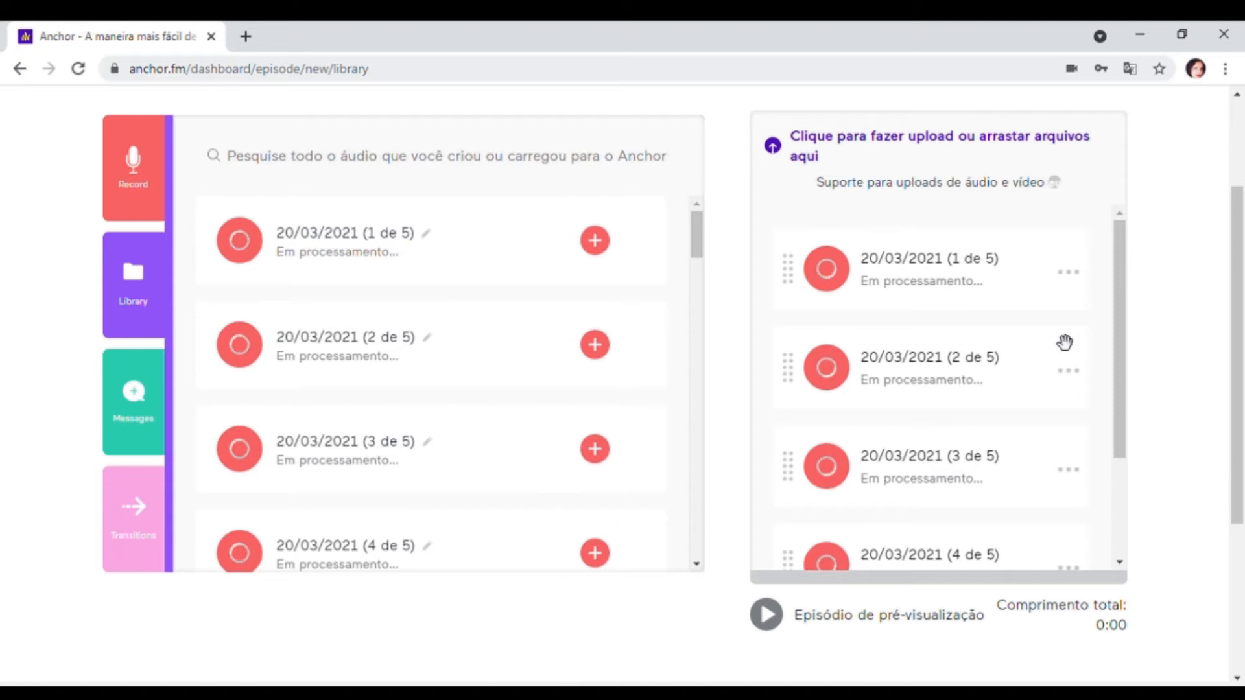
- Preview the 10-second Beco transition and add it to the episode
{"action": "scroll", "coordinate": [1028, 298], "scroll_direction": "down", "scroll_amount": 3}
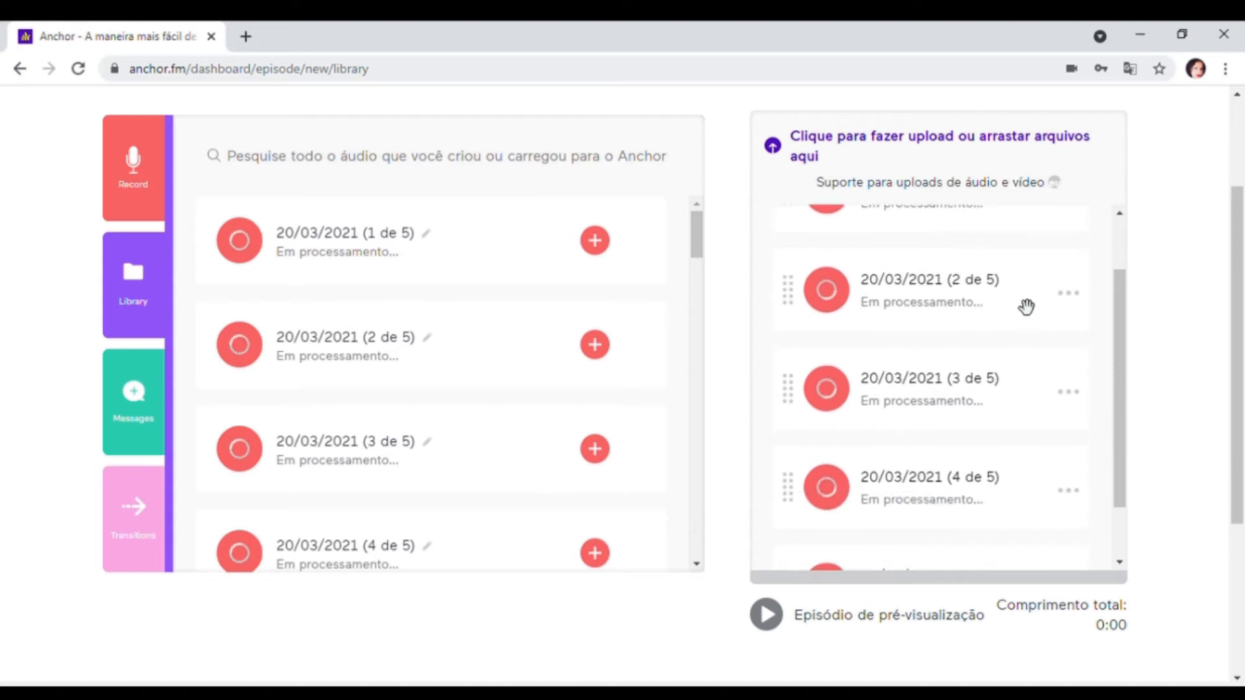
{"action": "scroll", "coordinate": [998, 499], "scroll_direction": "up", "scroll_amount": 3}
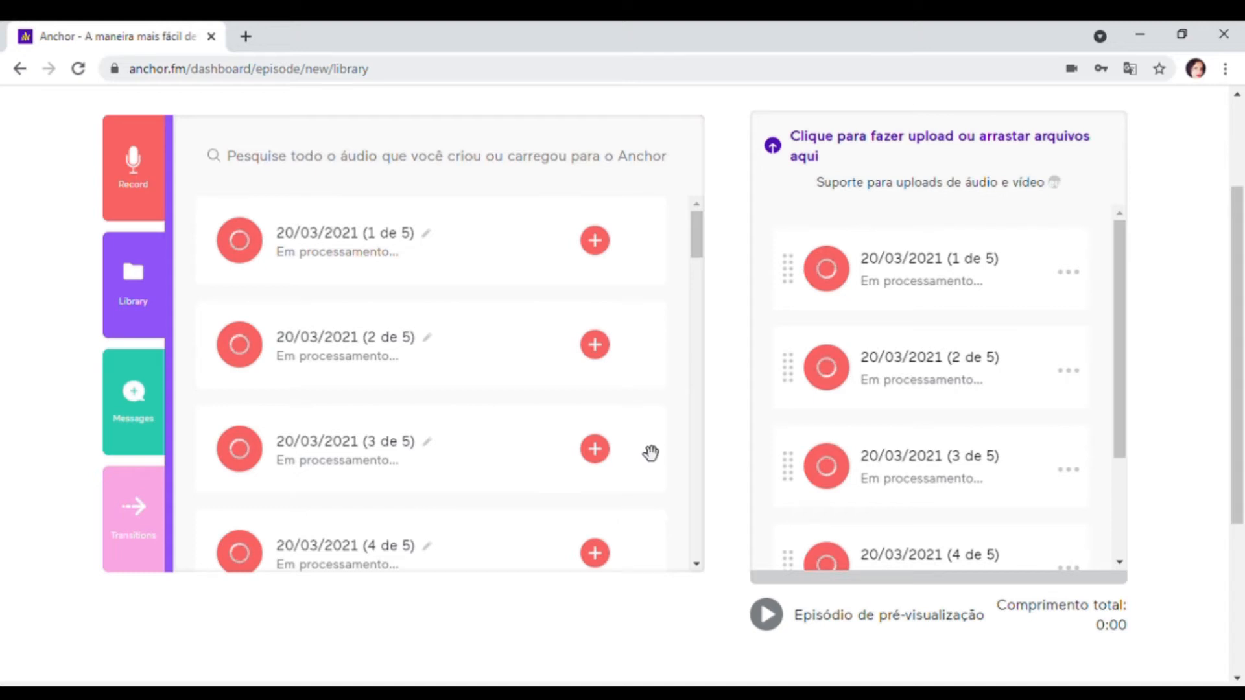
{"action": "left_click", "coordinate": [132, 522]}
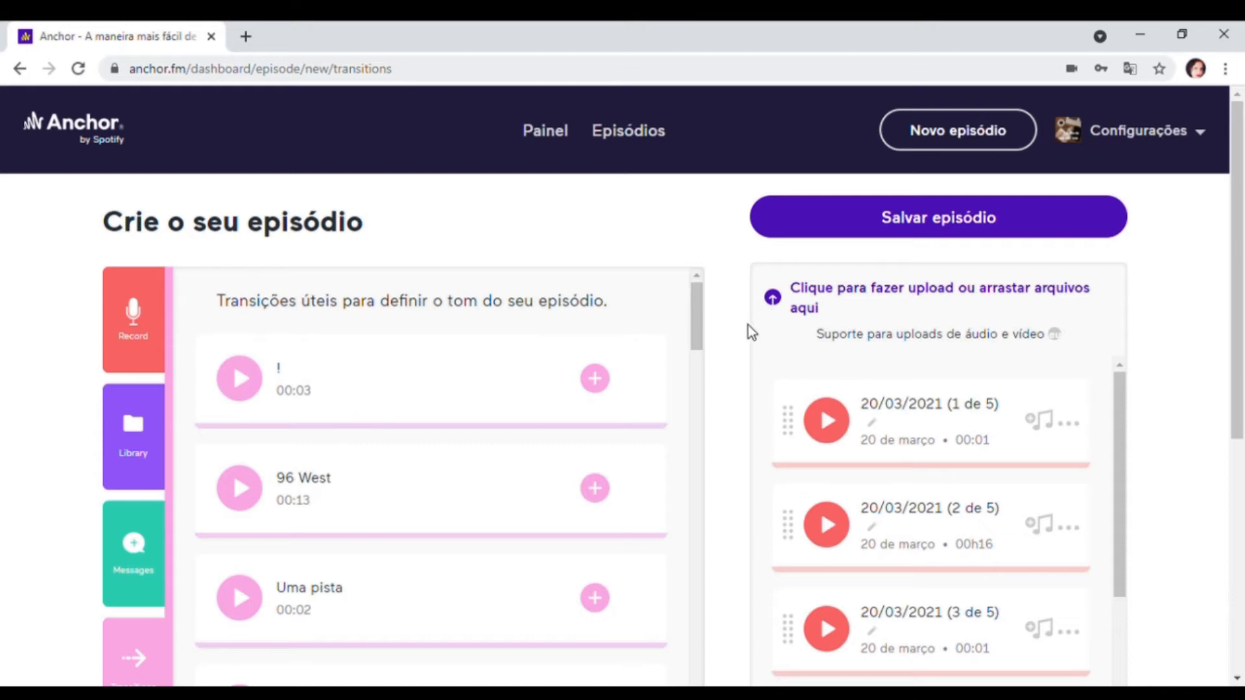
{"action": "scroll", "coordinate": [733, 337], "scroll_direction": "down", "scroll_amount": 3}
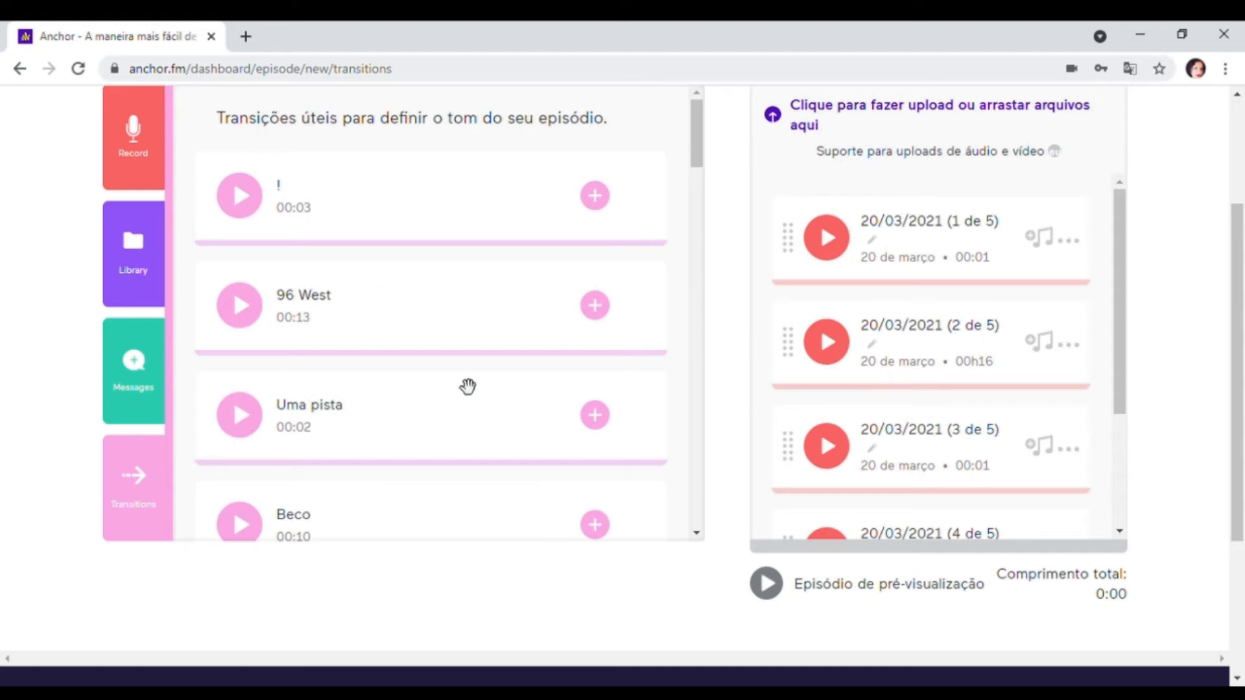
{"action": "scroll", "coordinate": [478, 386], "scroll_direction": "down", "scroll_amount": 3}
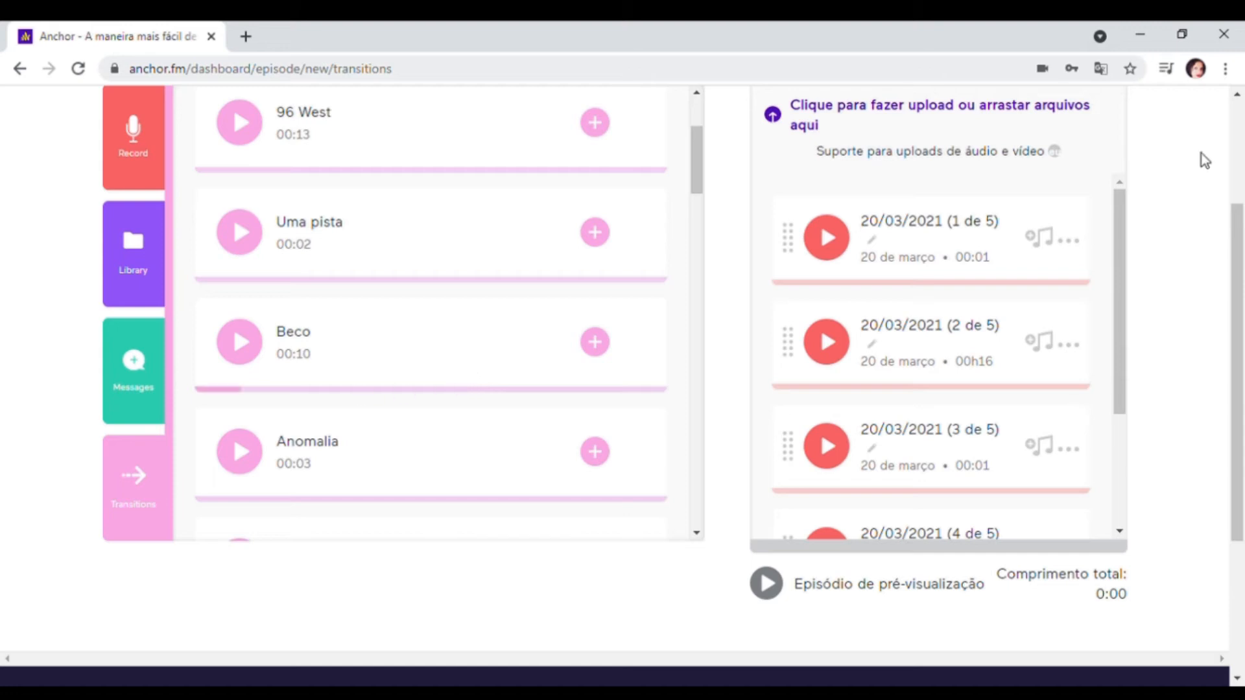
{"action": "left_click", "coordinate": [238, 349]}
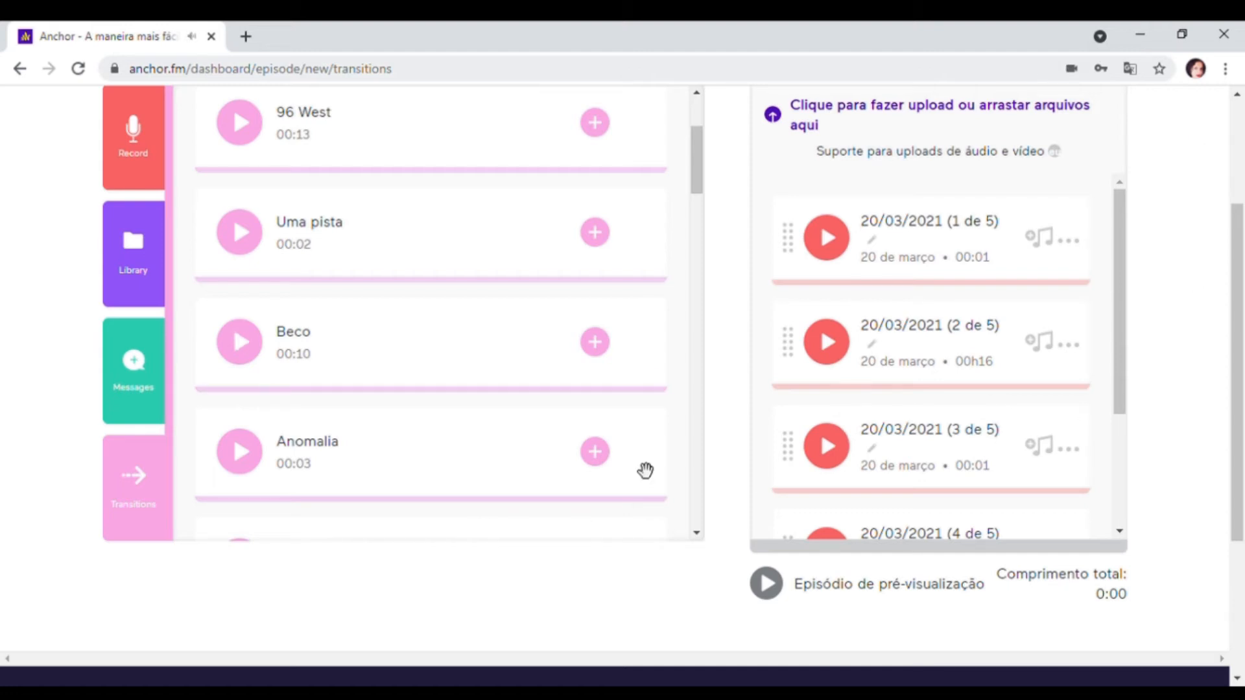
{"action": "left_click", "coordinate": [595, 342]}
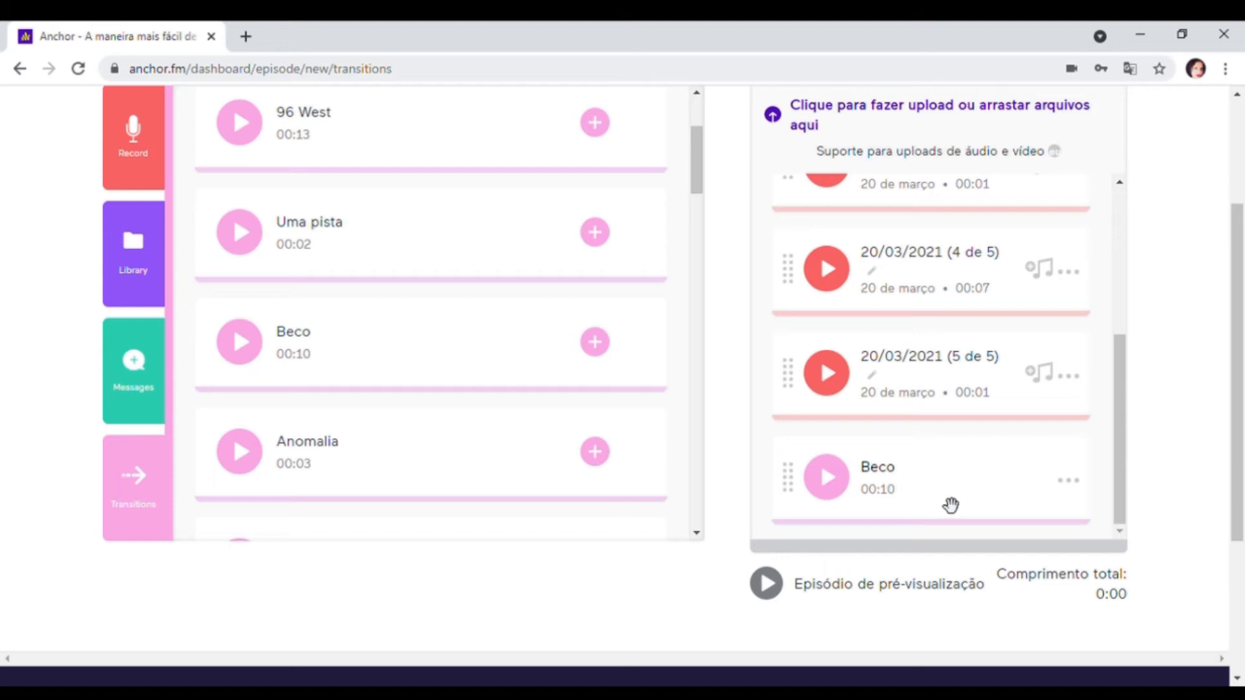
- Reorder the episode so that the Beco transition comes first, ahead of all recorded segments
{"action": "left_click_drag", "start_coordinate": [952, 491], "coordinate": [935, 236]}
{"action": "scroll", "coordinate": [1047, 397], "scroll_direction": "up", "scroll_amount": 4}
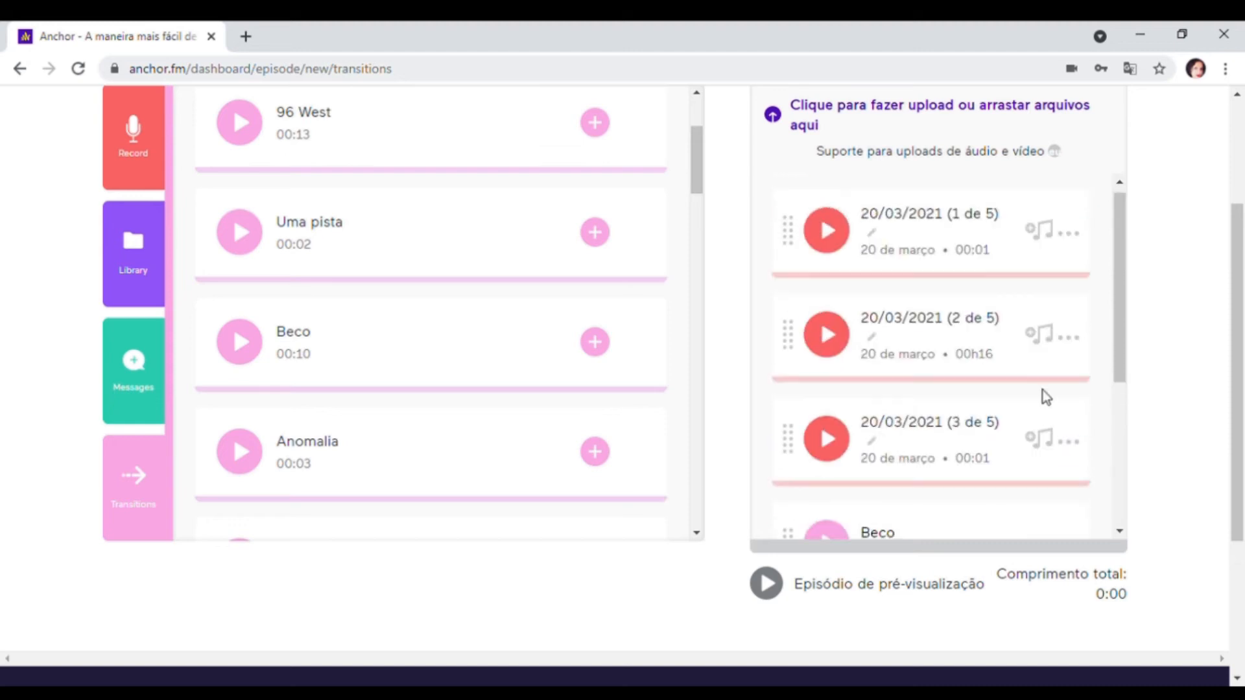
{"action": "scroll", "coordinate": [934, 458], "scroll_direction": "down", "scroll_amount": 2}
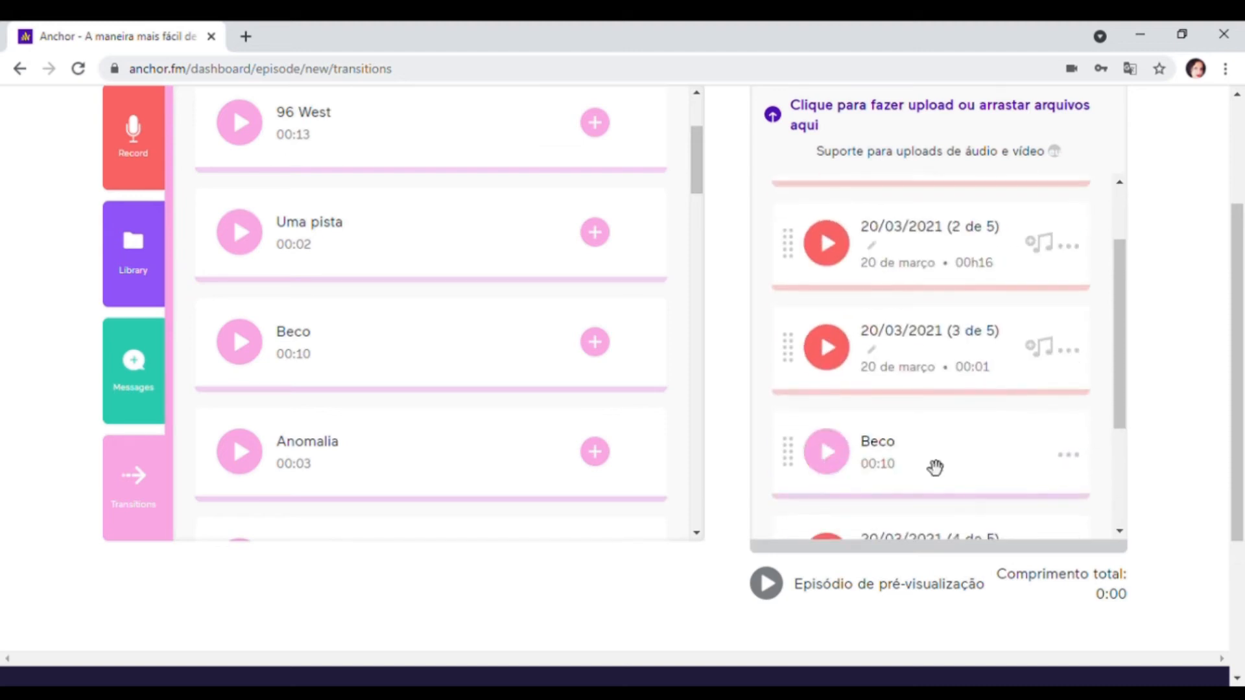
{"action": "left_click_drag", "start_coordinate": [937, 461], "coordinate": [916, 240]}
{"action": "scroll", "coordinate": [1034, 378], "scroll_direction": "up", "scroll_amount": 5}
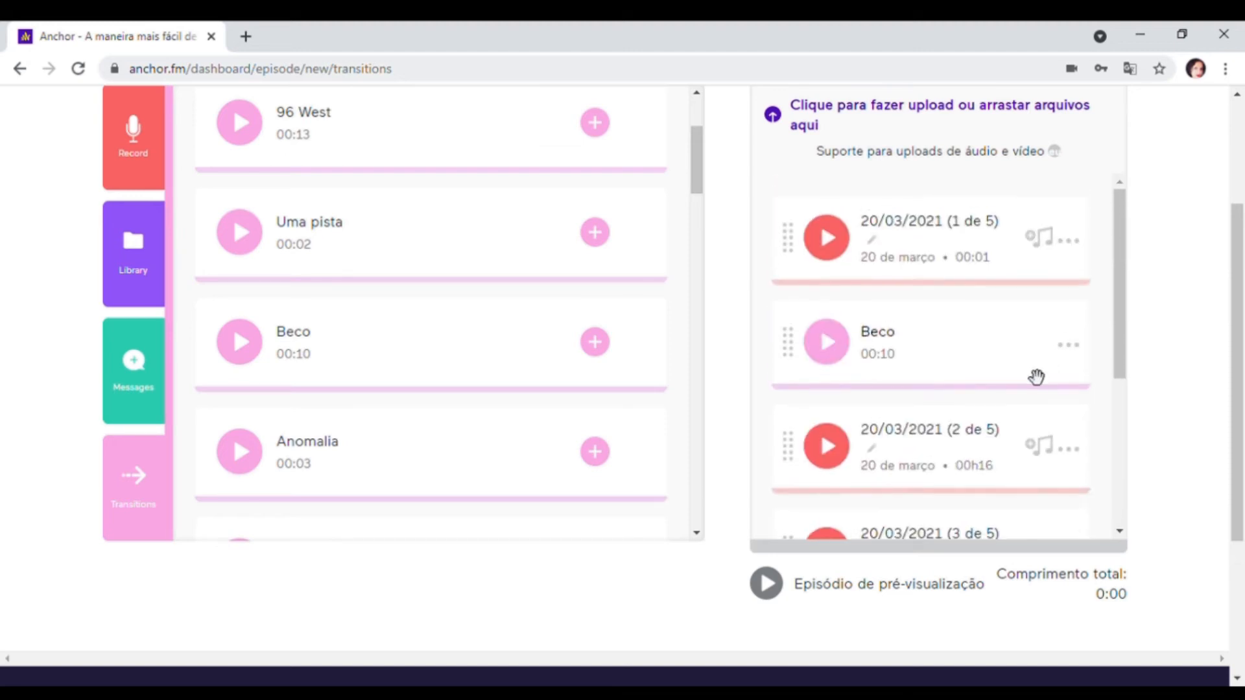
{"action": "left_click_drag", "start_coordinate": [917, 478], "coordinate": [914, 419]}
{"action": "scroll", "coordinate": [1123, 425], "scroll_direction": "down", "scroll_amount": 1}
{"action": "scroll", "coordinate": [1131, 461], "scroll_direction": "up", "scroll_amount": 1}
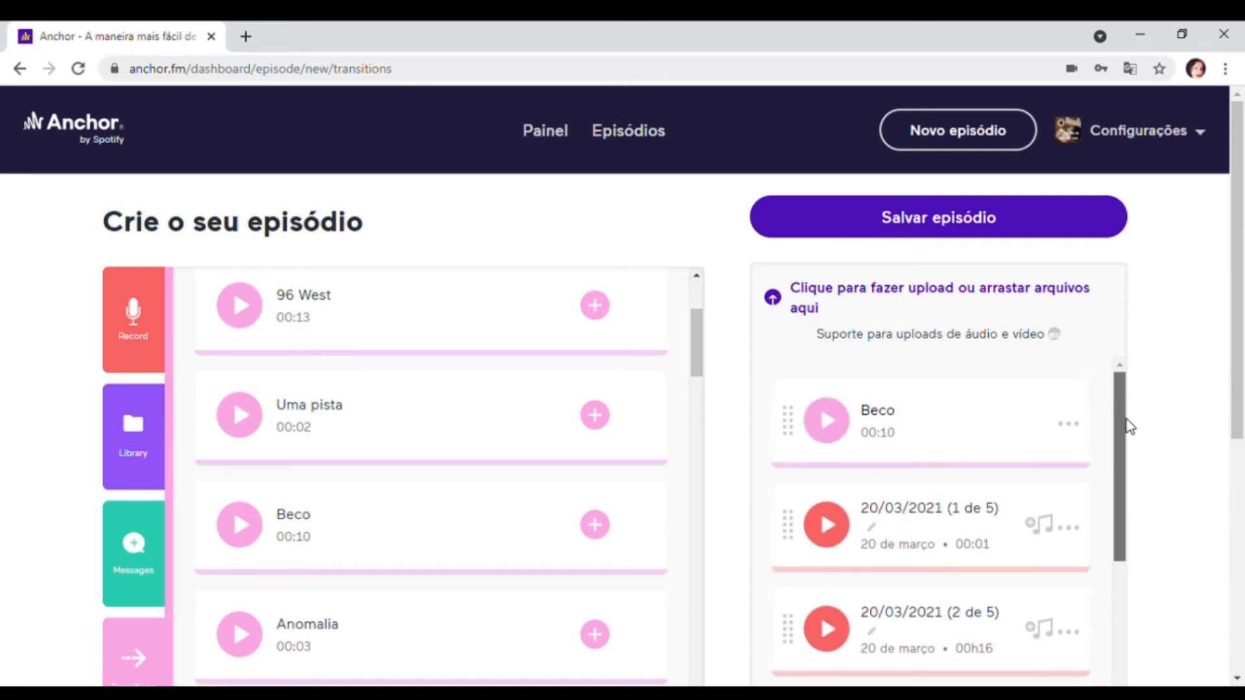
- Remove the 20/03/2021 (1 de 5) segment from the episode
{"action": "scroll", "coordinate": [1212, 406], "scroll_direction": "down", "scroll_amount": 3}
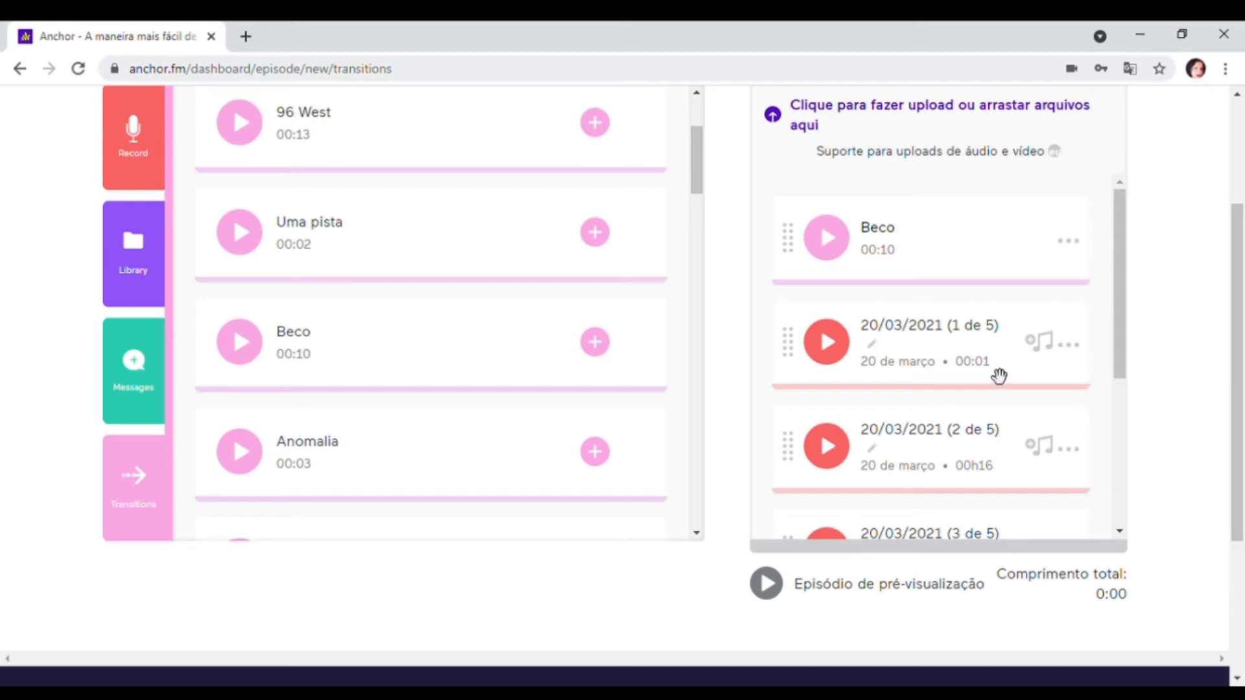
{"action": "left_click", "coordinate": [1070, 346]}
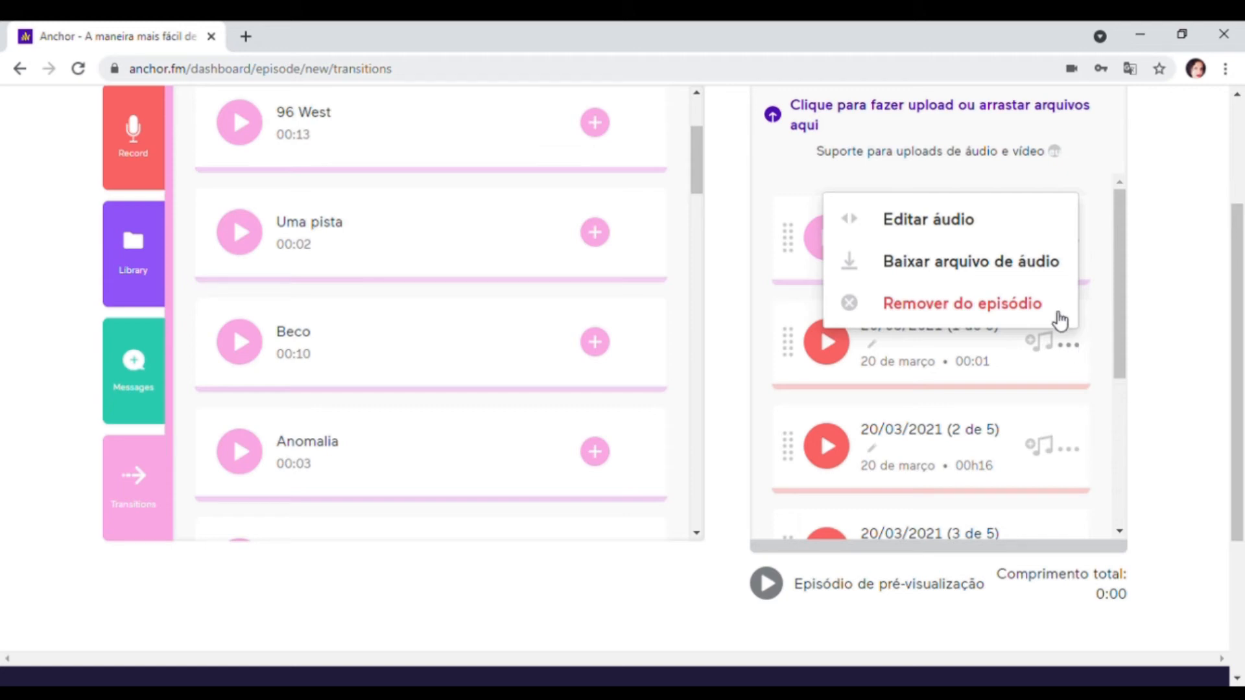
{"action": "left_click", "coordinate": [976, 305]}
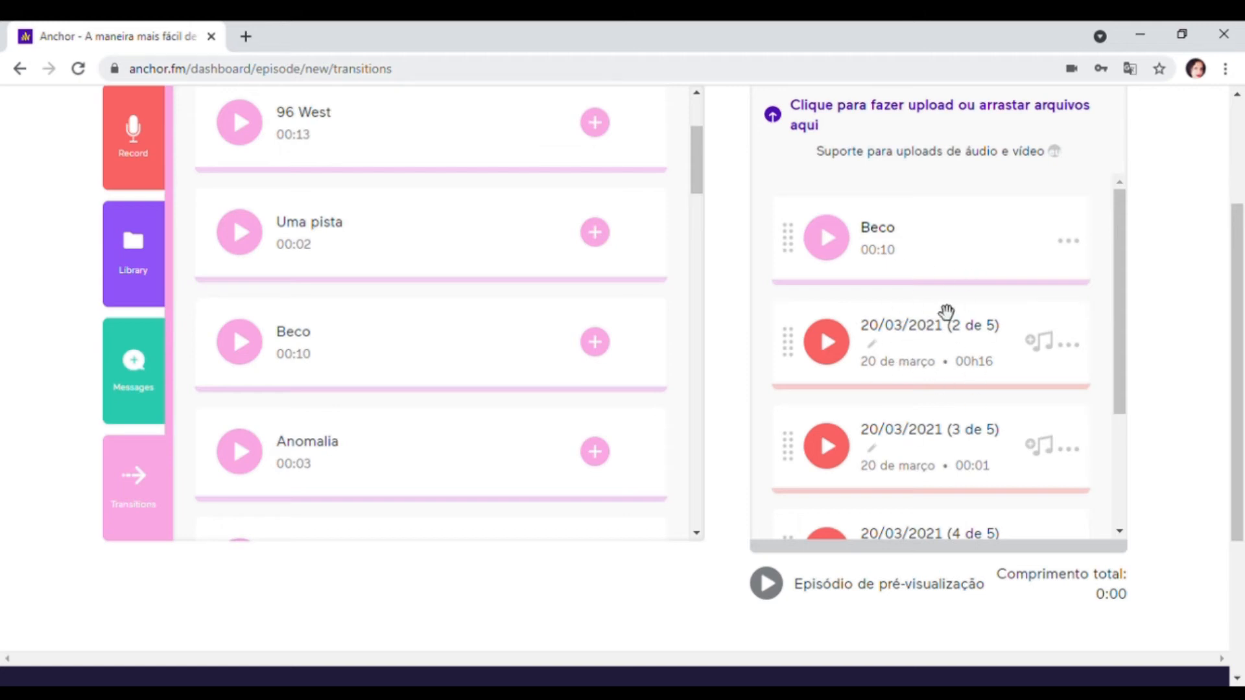
- Browse the available transitions, preview the 5-second Solta transition and add it to the episode
{"action": "left_click_drag", "start_coordinate": [1123, 283], "coordinate": [1120, 375]}
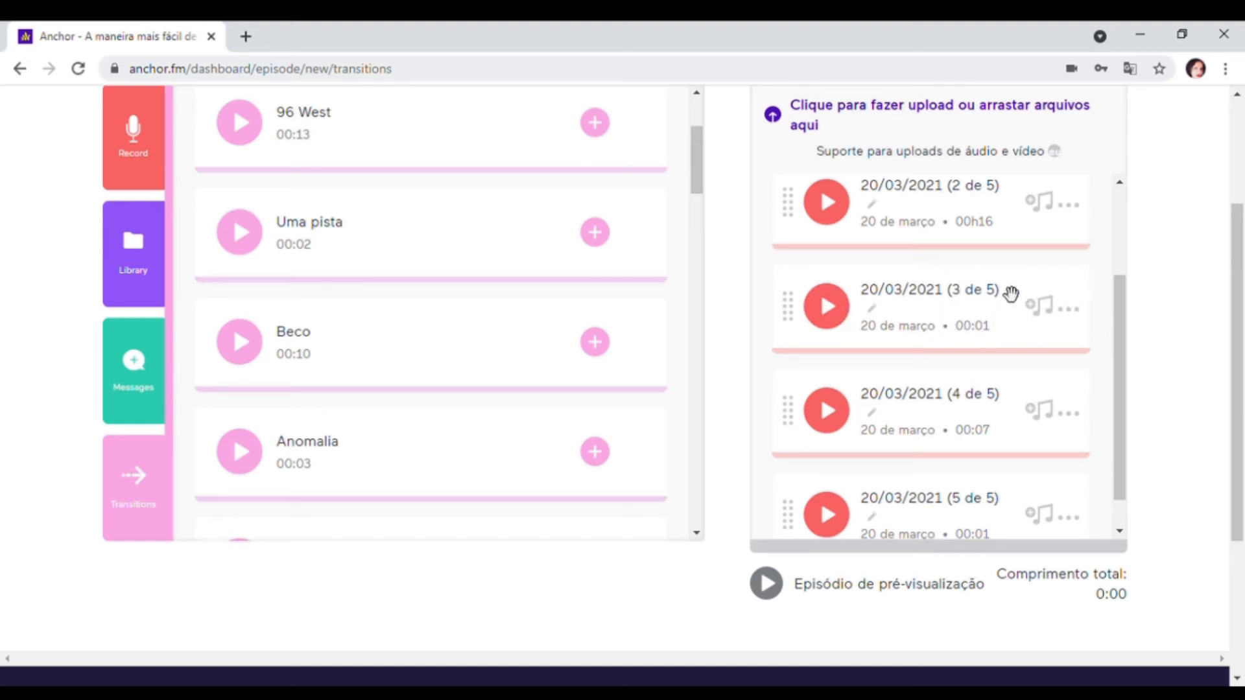
{"action": "scroll", "coordinate": [633, 338], "scroll_direction": "down", "scroll_amount": 7}
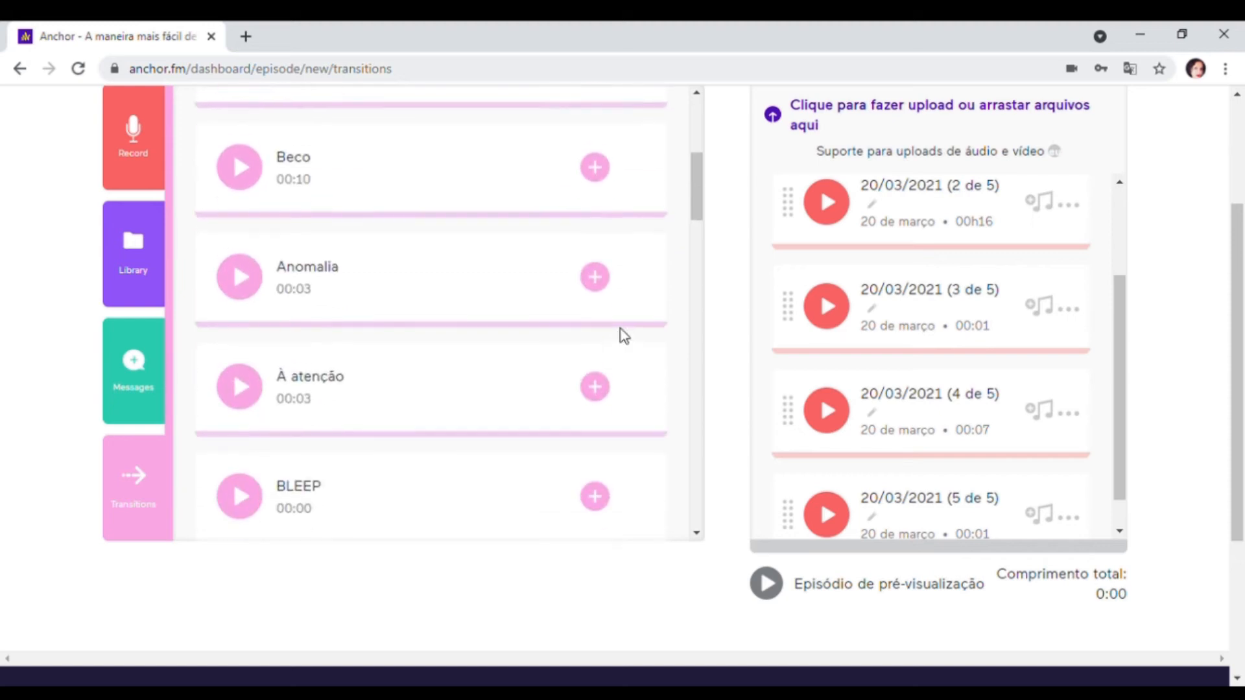
{"action": "scroll", "coordinate": [631, 338], "scroll_direction": "down", "scroll_amount": 2}
{"action": "scroll", "coordinate": [627, 340], "scroll_direction": "down", "scroll_amount": 3}
{"action": "scroll", "coordinate": [622, 344], "scroll_direction": "down", "scroll_amount": 3}
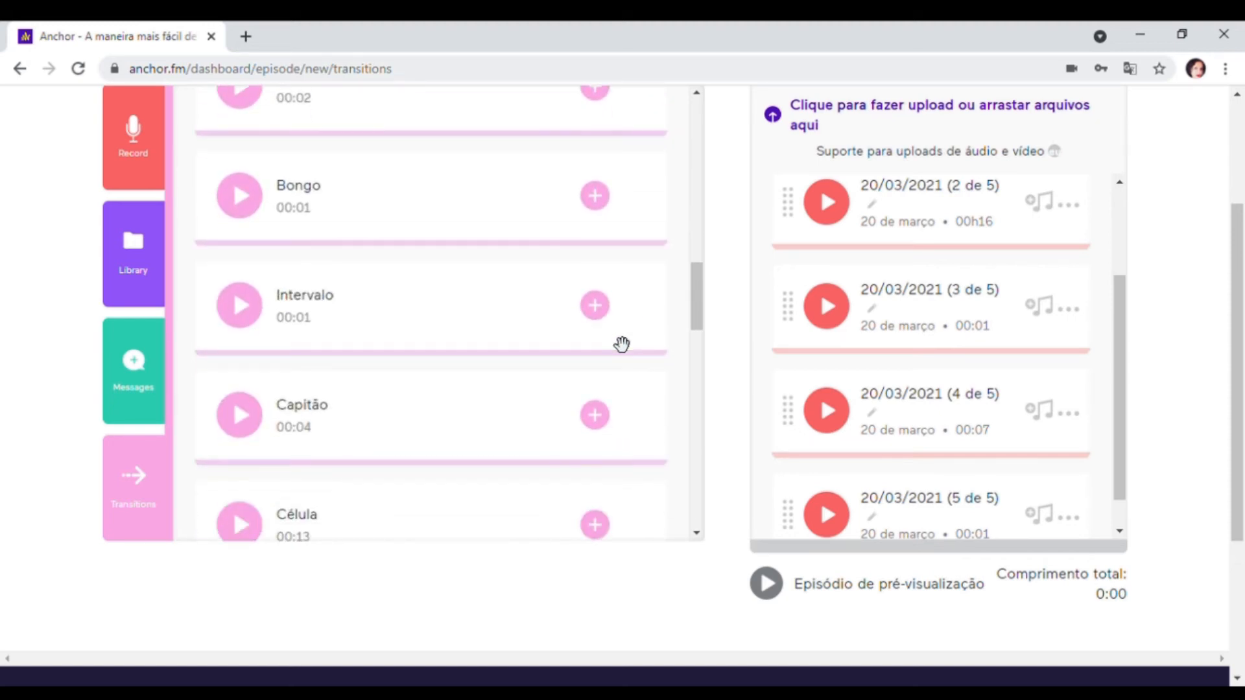
{"action": "scroll", "coordinate": [616, 343], "scroll_direction": "down", "scroll_amount": 2}
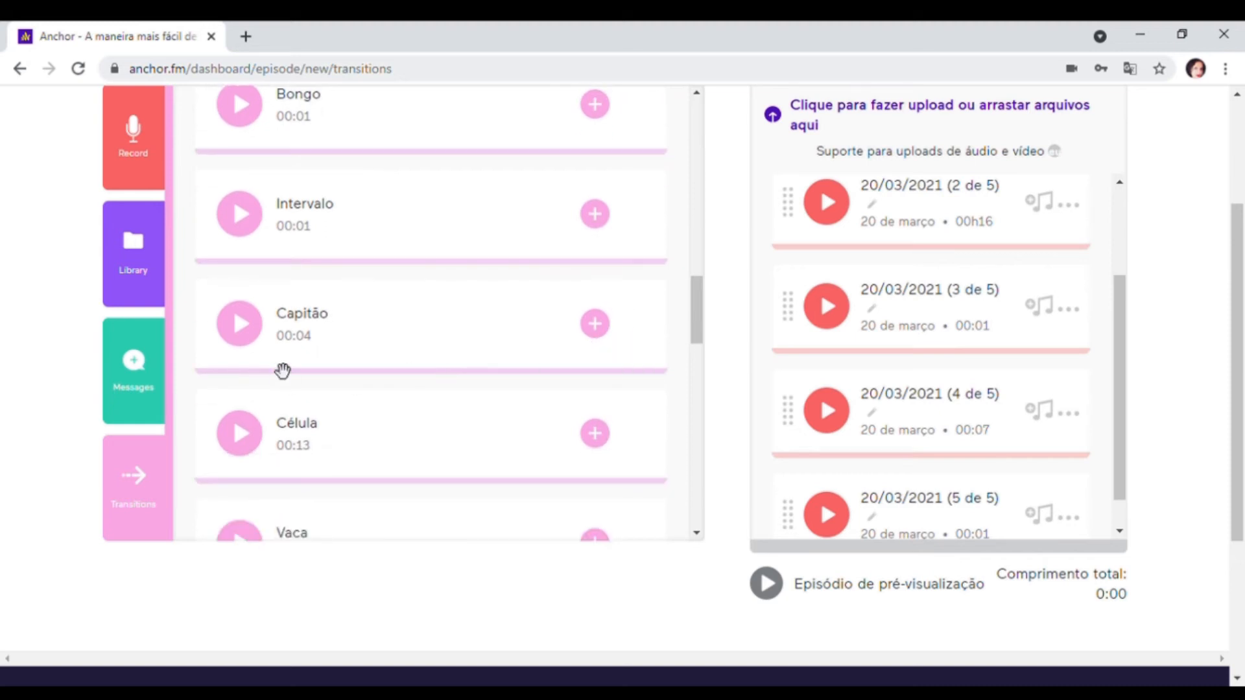
{"action": "scroll", "coordinate": [331, 353], "scroll_direction": "down", "scroll_amount": 3}
{"action": "scroll", "coordinate": [376, 356], "scroll_direction": "down", "scroll_amount": 5}
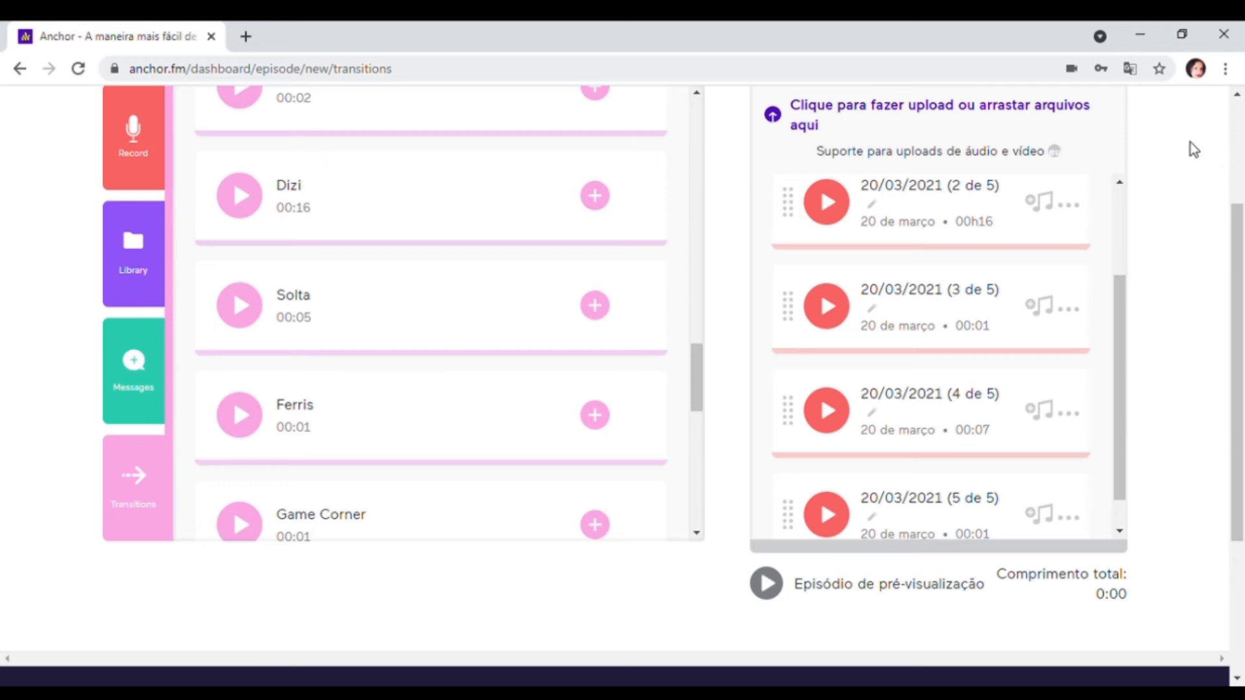
{"action": "left_click", "coordinate": [255, 318]}
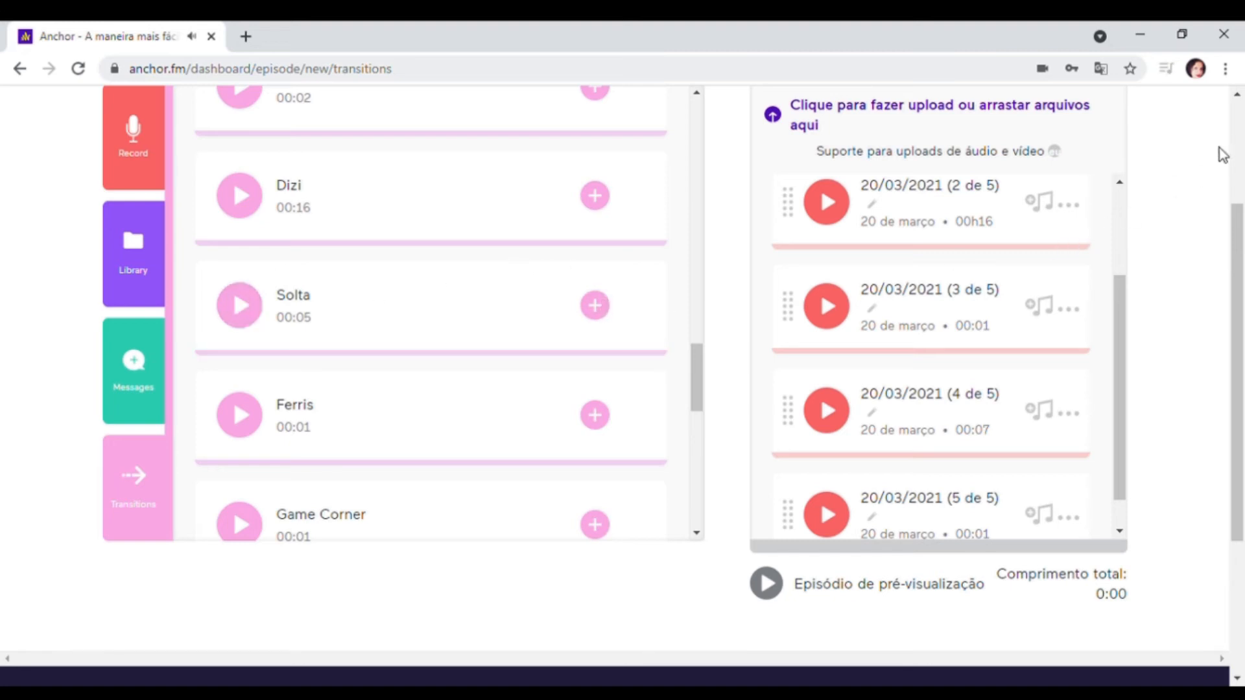
{"action": "left_click", "coordinate": [604, 315]}
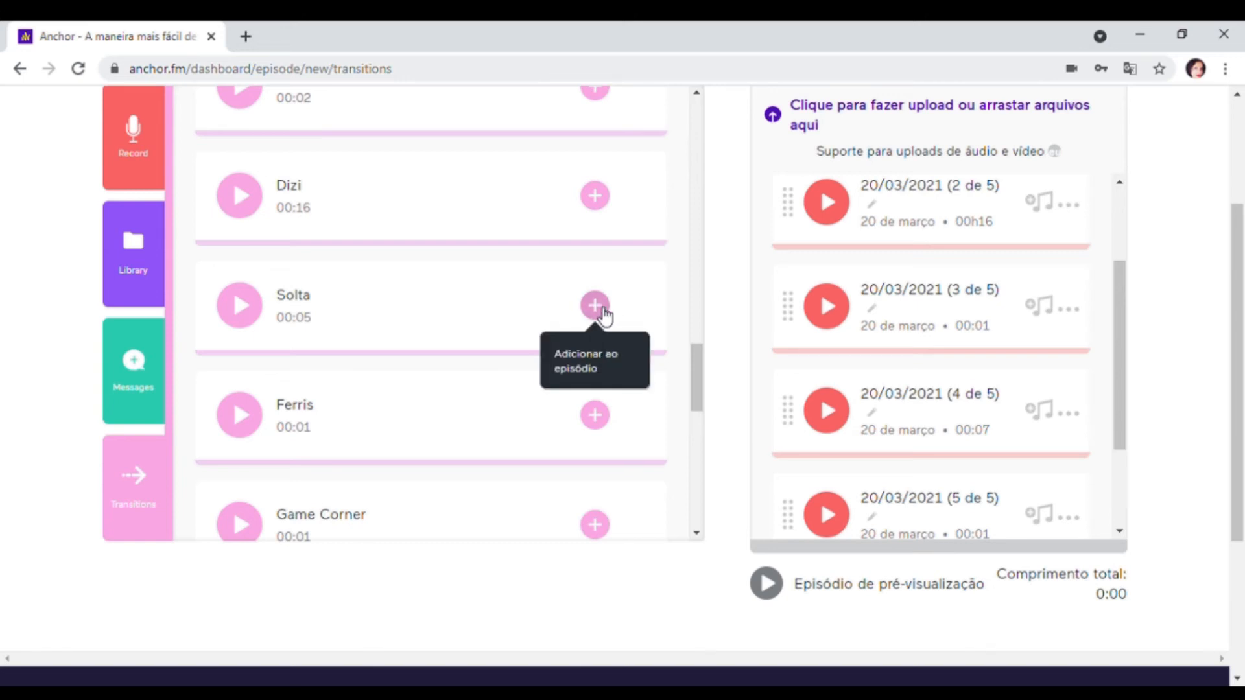
- Place the Solta transition between the 20/03/2021 (3 de 5) and (4 de 5) segments
{"action": "scroll", "coordinate": [1068, 437], "scroll_direction": "down", "scroll_amount": 3}
{"action": "left_click_drag", "start_coordinate": [970, 491], "coordinate": [941, 272]}
{"action": "scroll", "coordinate": [1099, 398], "scroll_direction": "up", "scroll_amount": 3}
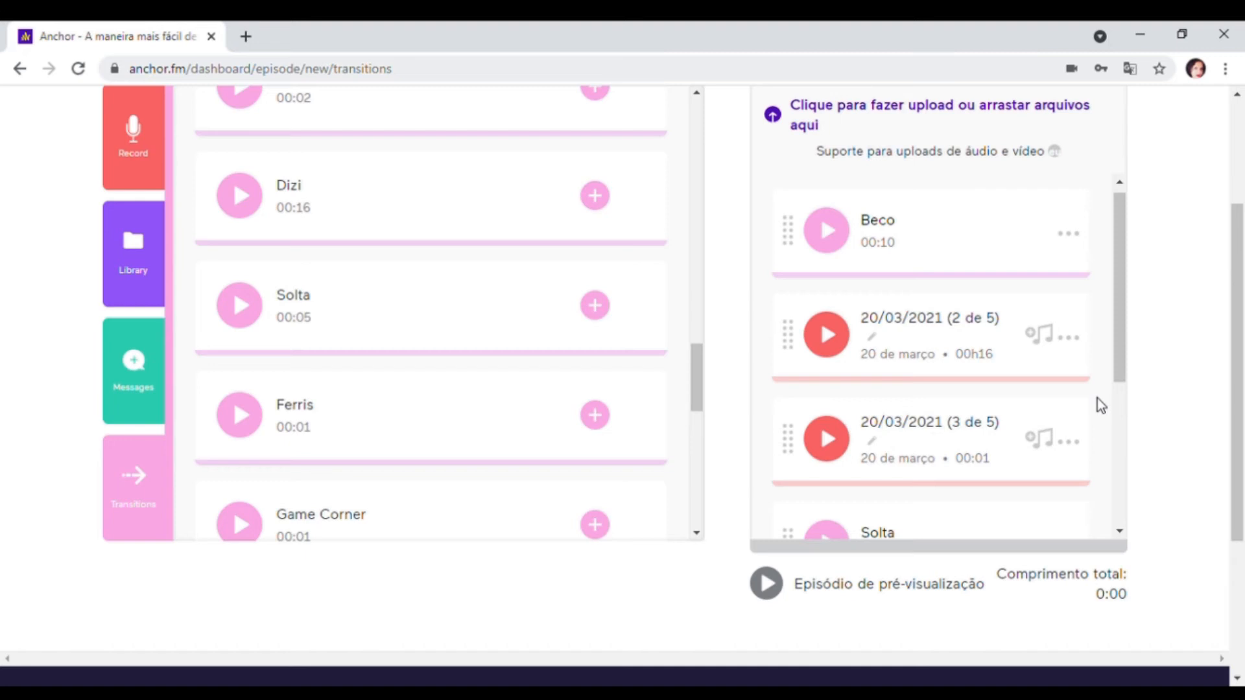
- Remove the 20/03/2021 (3 de 5) segment from the episode
{"action": "scroll", "coordinate": [1092, 434], "scroll_direction": "down", "scroll_amount": 2}
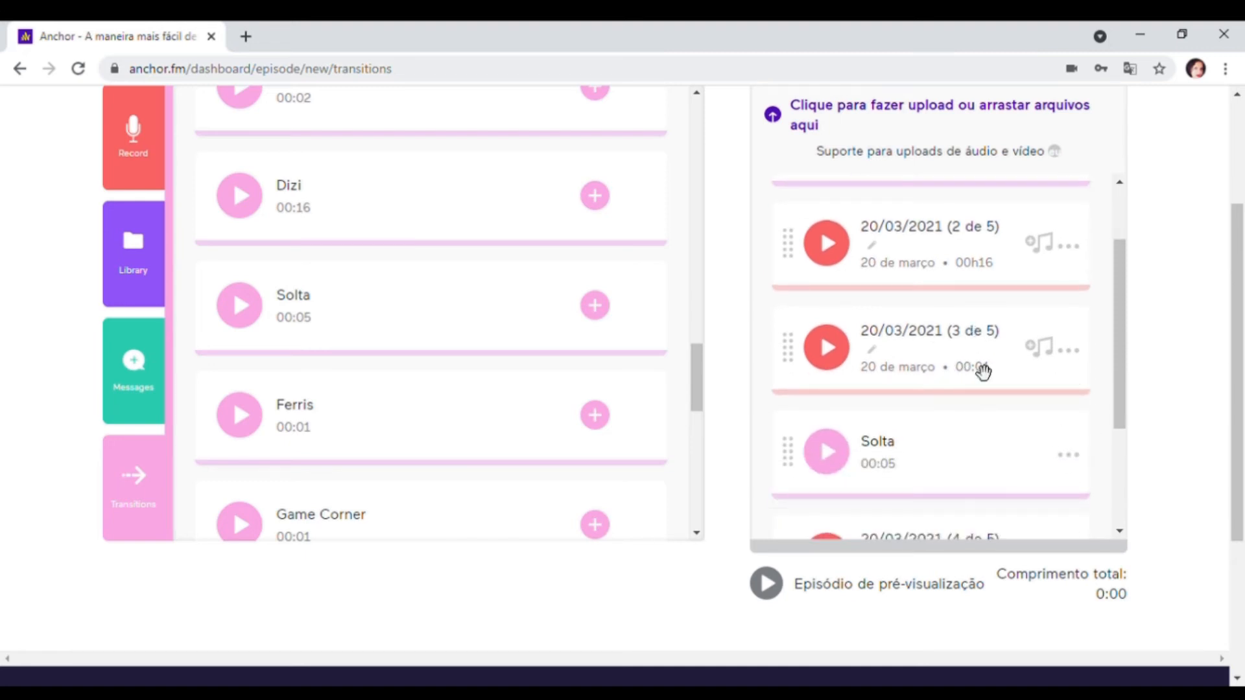
{"action": "left_click", "coordinate": [1078, 357]}
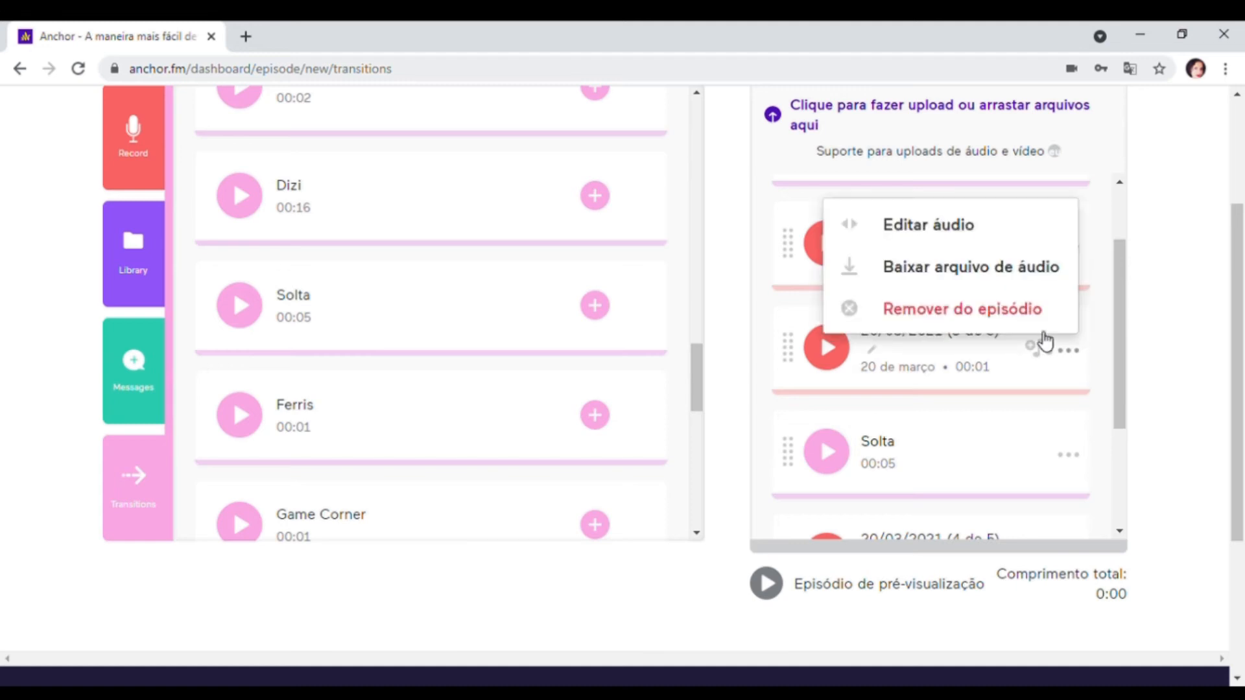
{"action": "left_click", "coordinate": [1034, 313]}
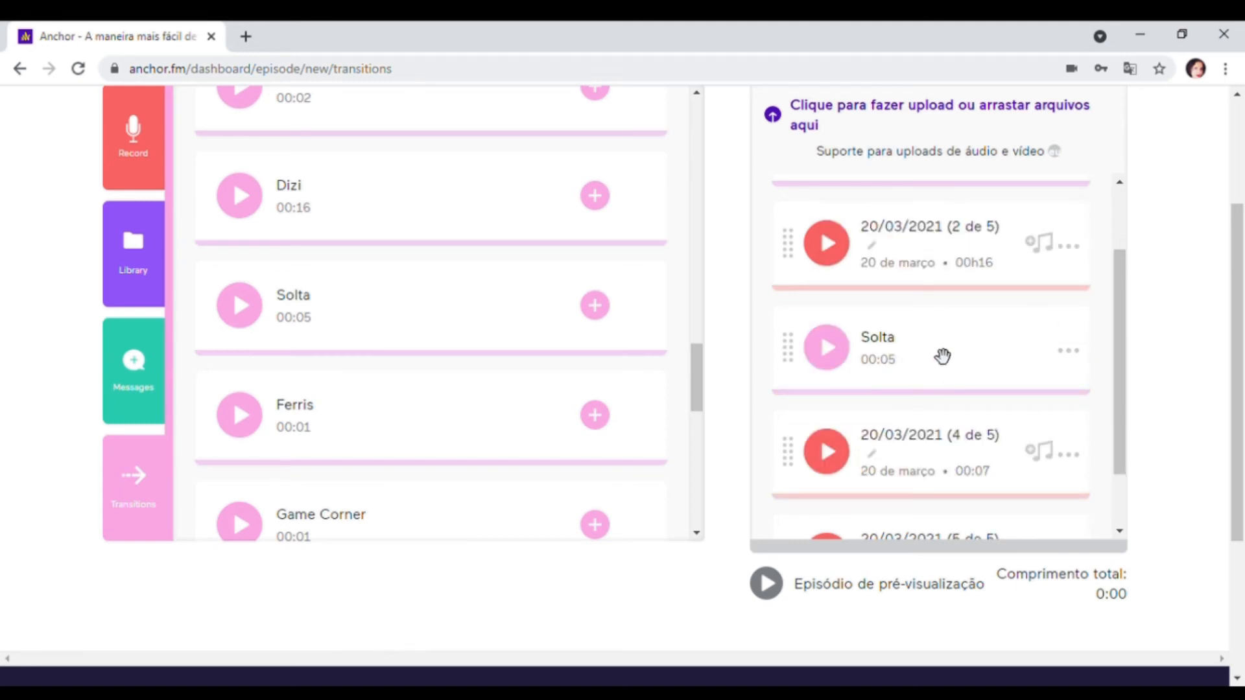
- Remove the 20/03/2021 (5 de 5) segment from the episode
{"action": "scroll", "coordinate": [1020, 373], "scroll_direction": "down", "scroll_amount": 1}
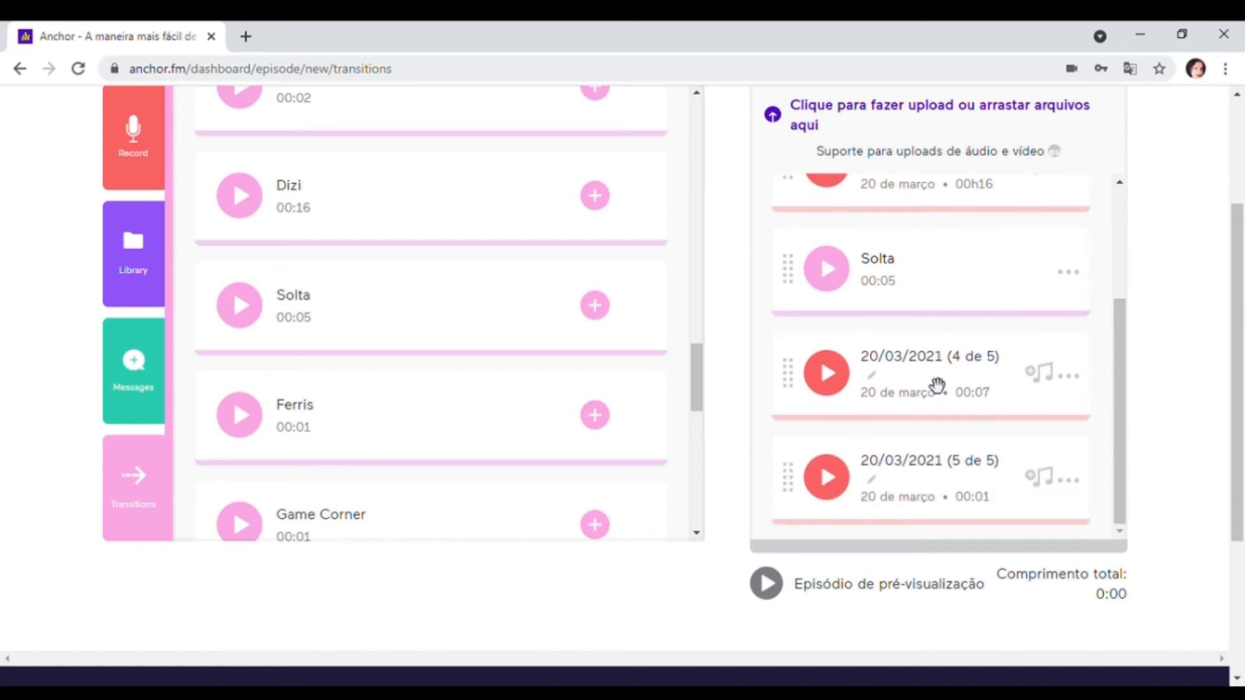
{"action": "scroll", "coordinate": [1031, 412], "scroll_direction": "down", "scroll_amount": 1}
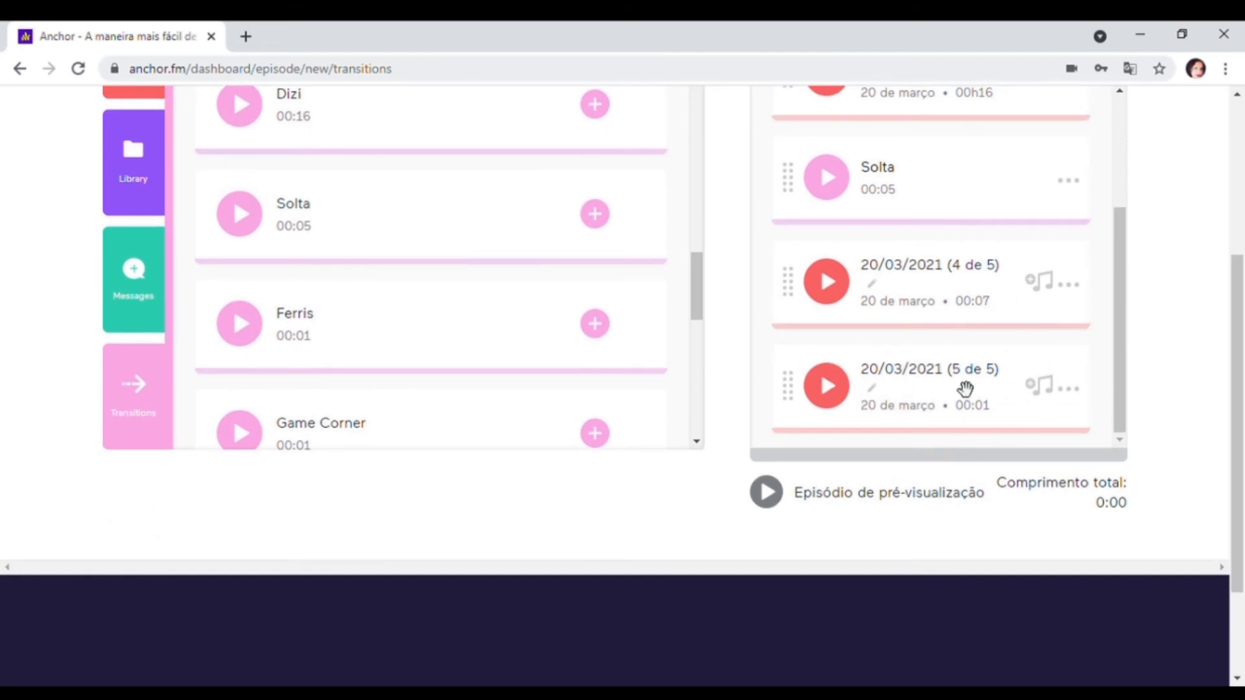
{"action": "left_click", "coordinate": [1069, 389]}
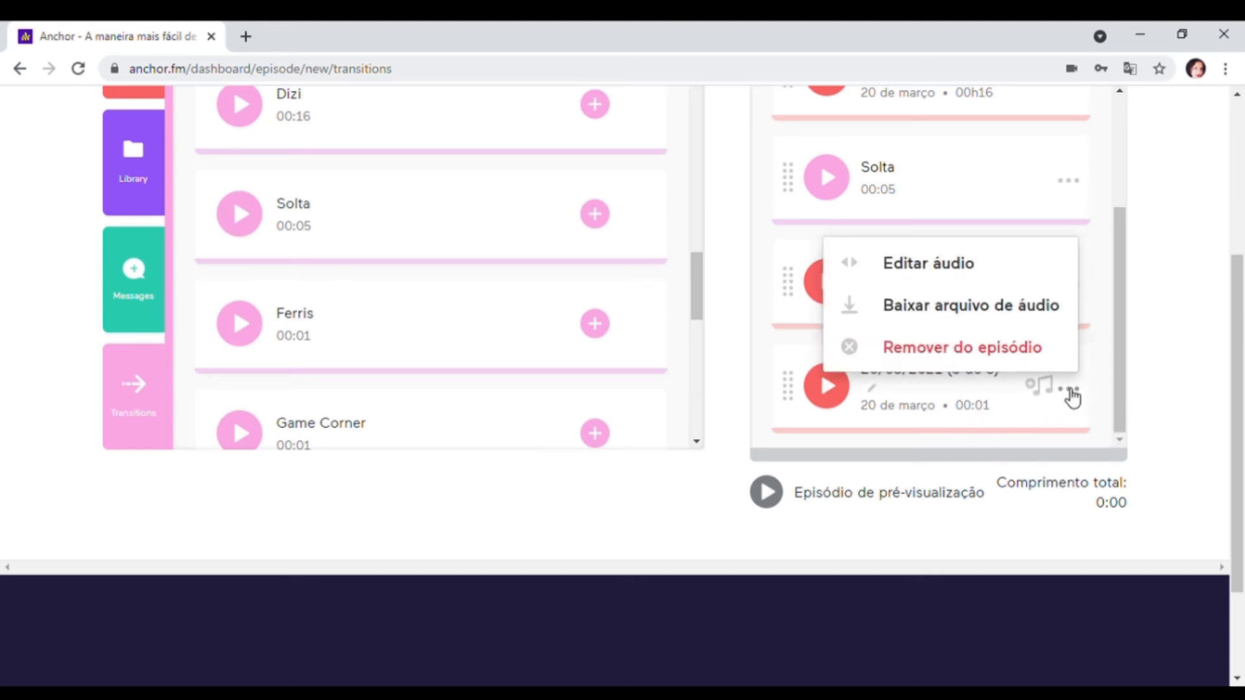
{"action": "left_click", "coordinate": [1020, 357]}
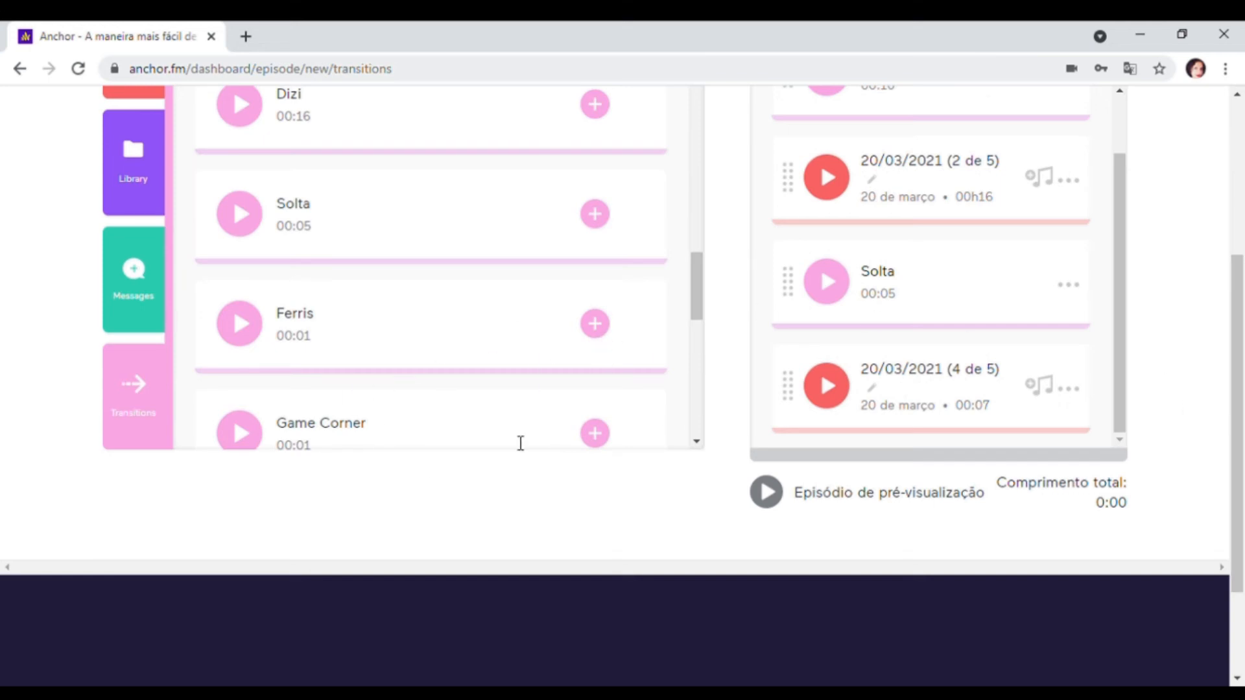
- Add the 10-second Beco transition to the end of the episode, after the 20/03/2021 (4 de 5) segment
{"action": "left_click_drag", "start_coordinate": [1237, 409], "coordinate": [1237, 339]}
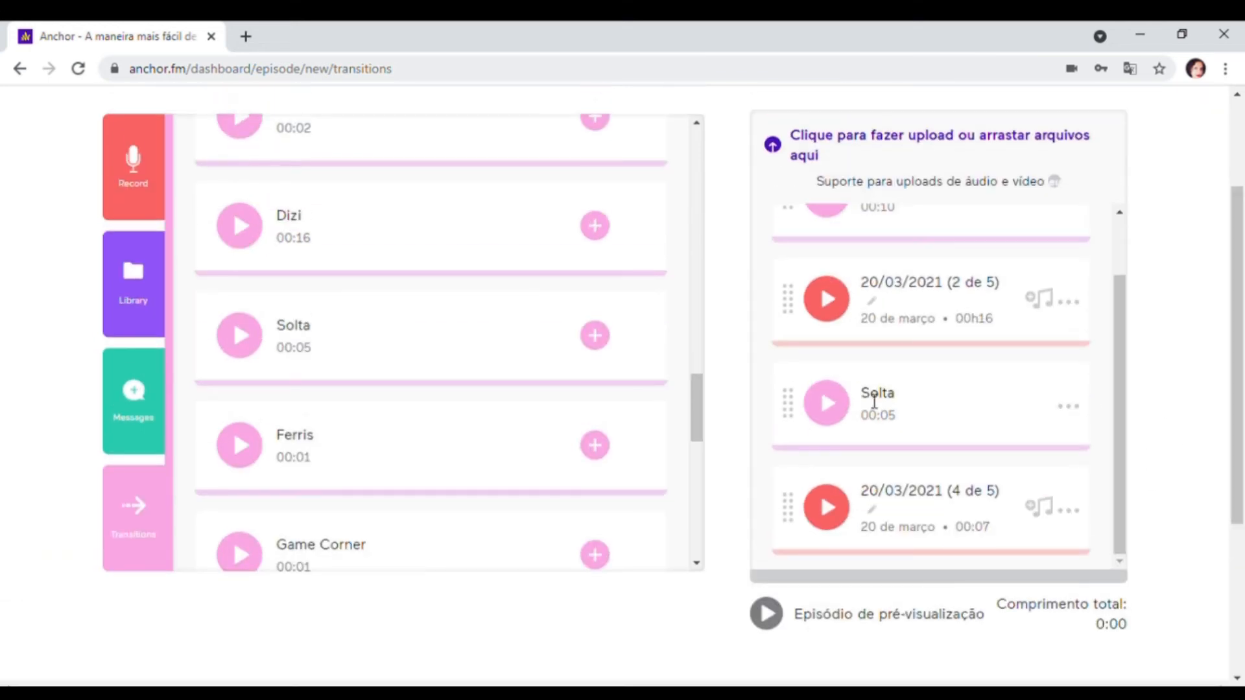
{"action": "scroll", "coordinate": [939, 415], "scroll_direction": "up", "scroll_amount": 2}
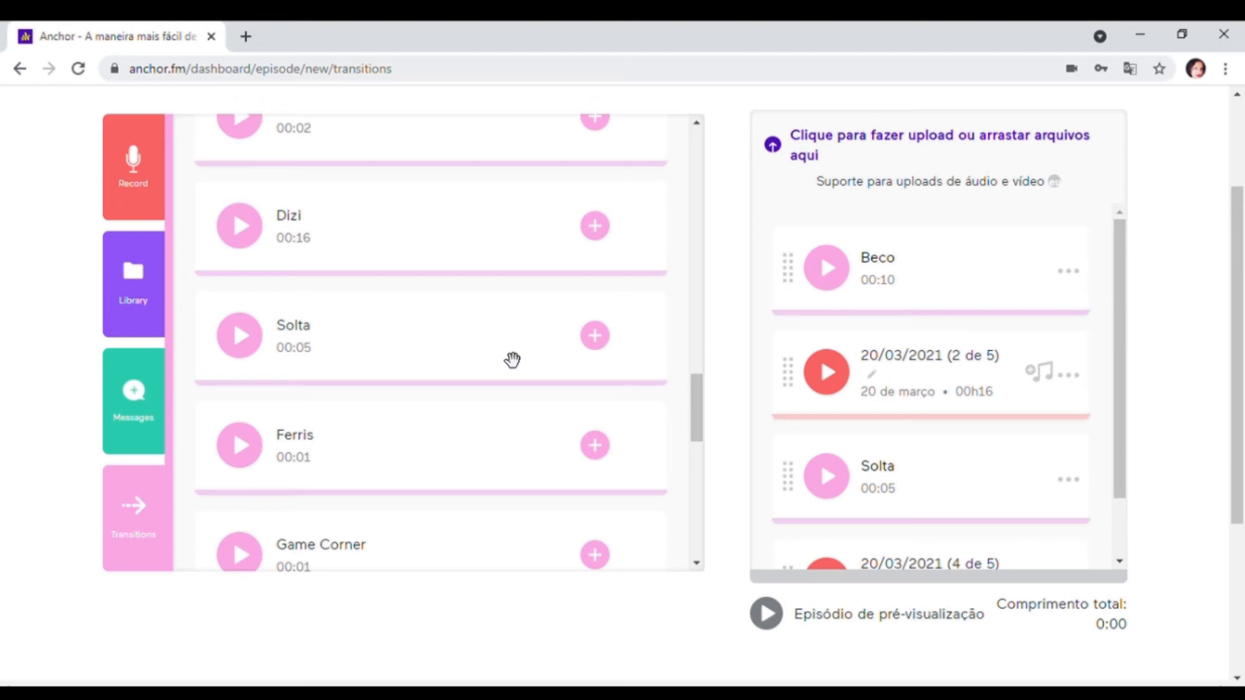
{"action": "scroll", "coordinate": [513, 360], "scroll_direction": "up", "scroll_amount": 8}
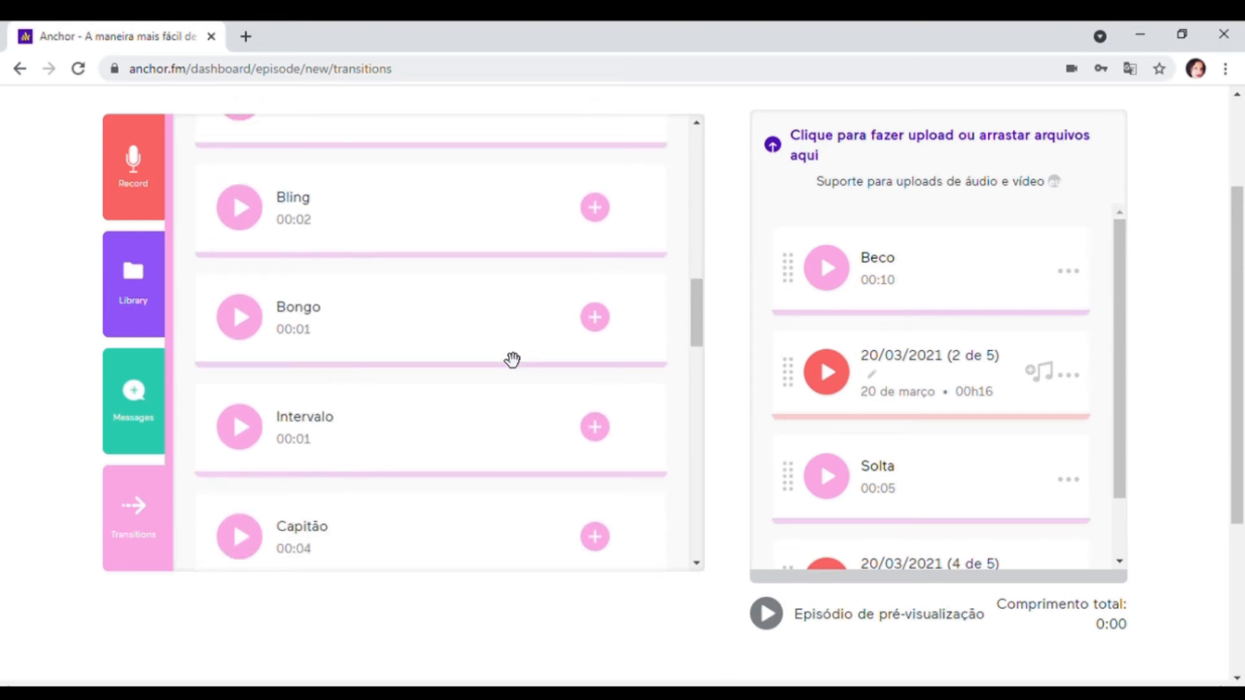
{"action": "scroll", "coordinate": [513, 360], "scroll_direction": "up", "scroll_amount": 7}
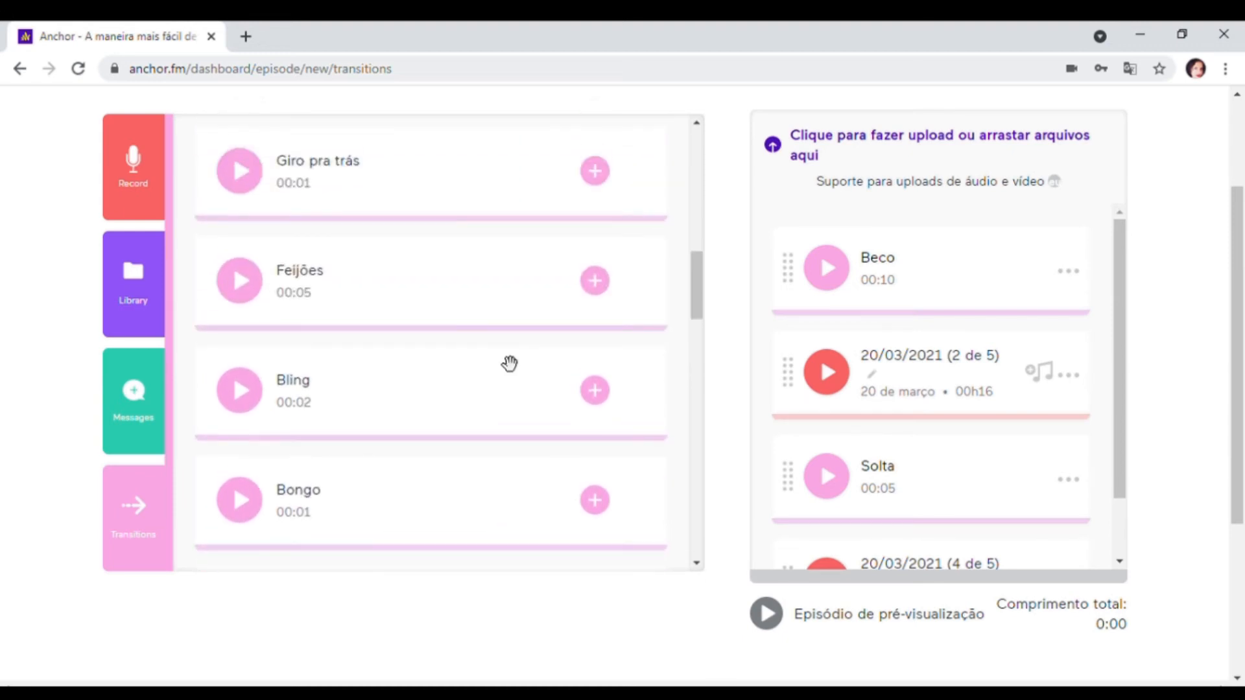
{"action": "scroll", "coordinate": [503, 361], "scroll_direction": "up", "scroll_amount": 4}
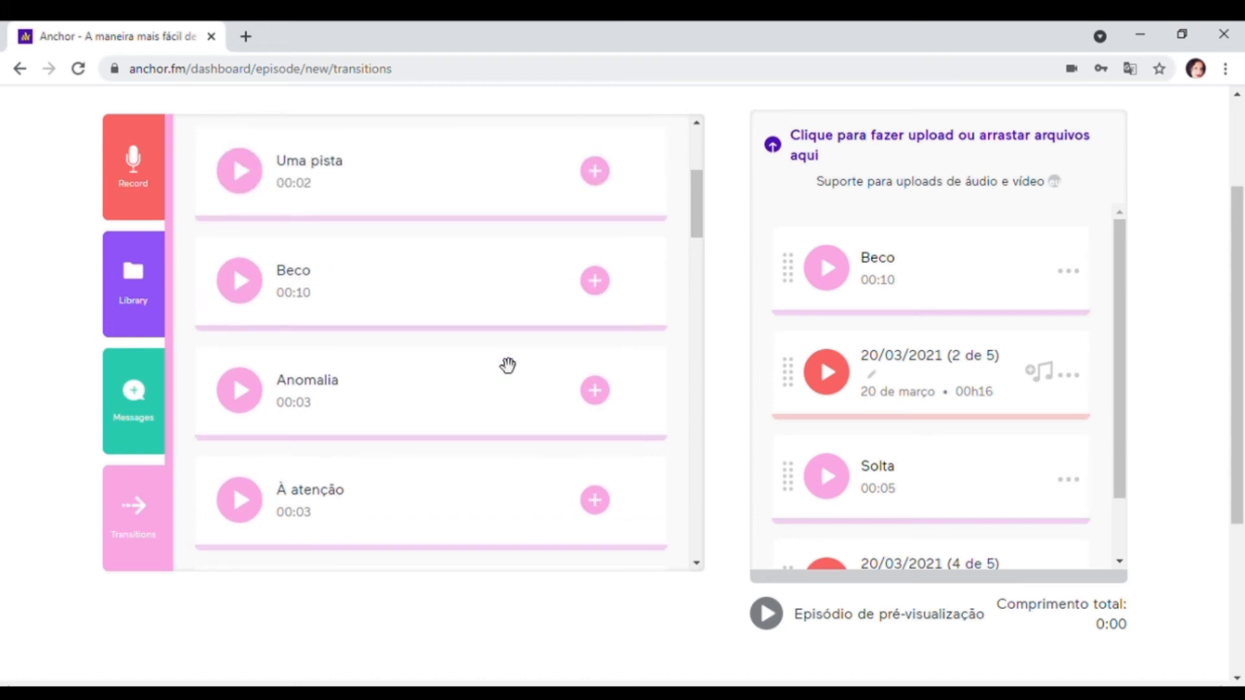
{"action": "left_click", "coordinate": [595, 282]}
{"action": "left_click_drag", "start_coordinate": [1121, 351], "coordinate": [1140, 516]}
{"action": "left_click_drag", "start_coordinate": [1118, 439], "coordinate": [1130, 317]}
{"action": "left_click_drag", "start_coordinate": [1120, 308], "coordinate": [1126, 465]}
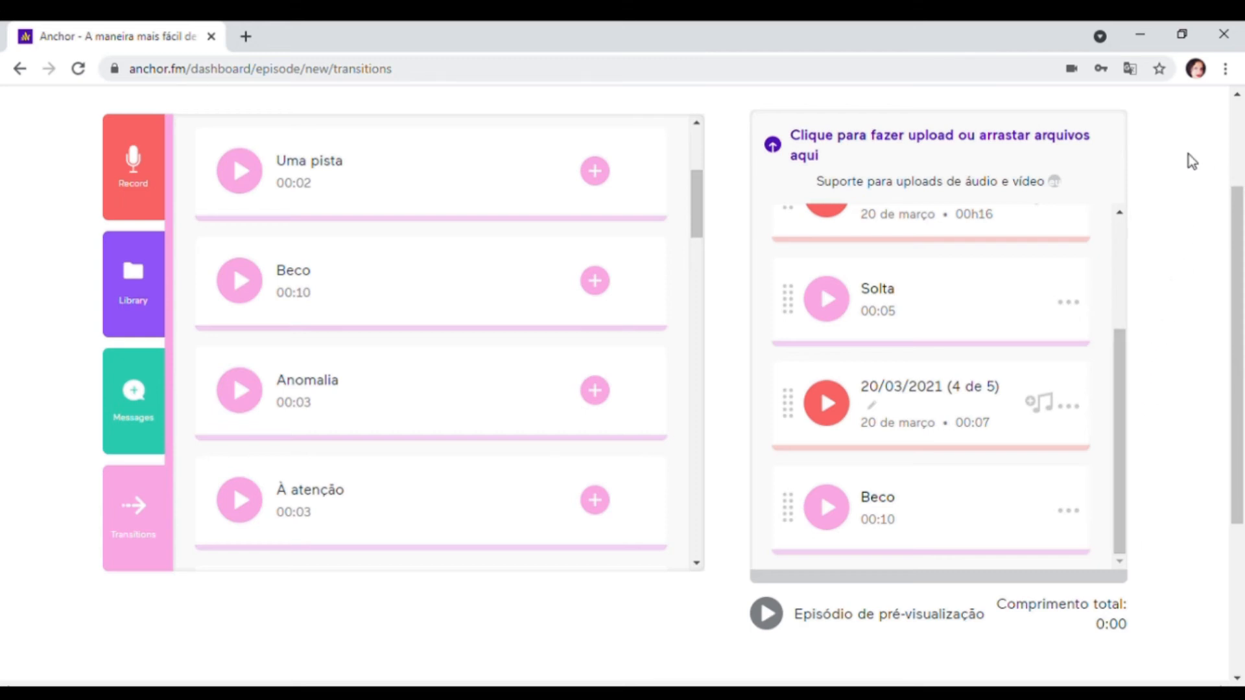
- Preview the assembled episode from its opening transition through to the closing Beco transition and pause the playback
{"action": "left_click", "coordinate": [767, 616]}
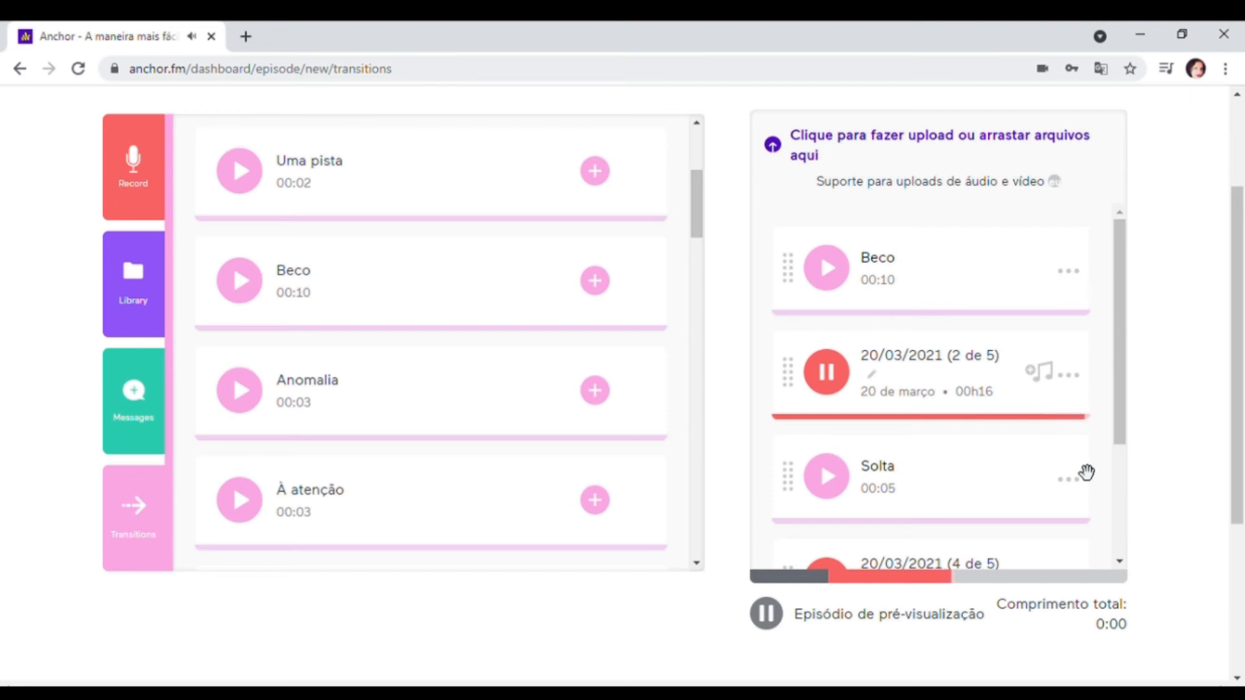
{"action": "scroll", "coordinate": [1070, 399], "scroll_direction": "down", "scroll_amount": 1}
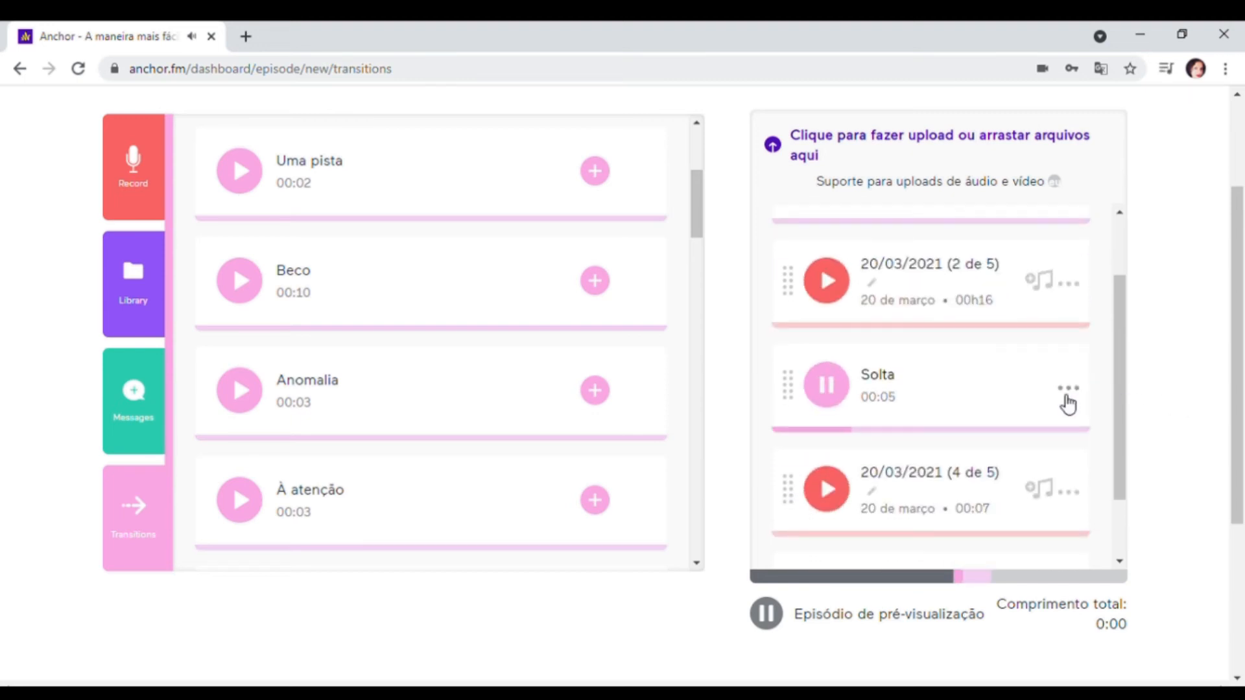
{"action": "scroll", "coordinate": [1067, 403], "scroll_direction": "down", "scroll_amount": 1}
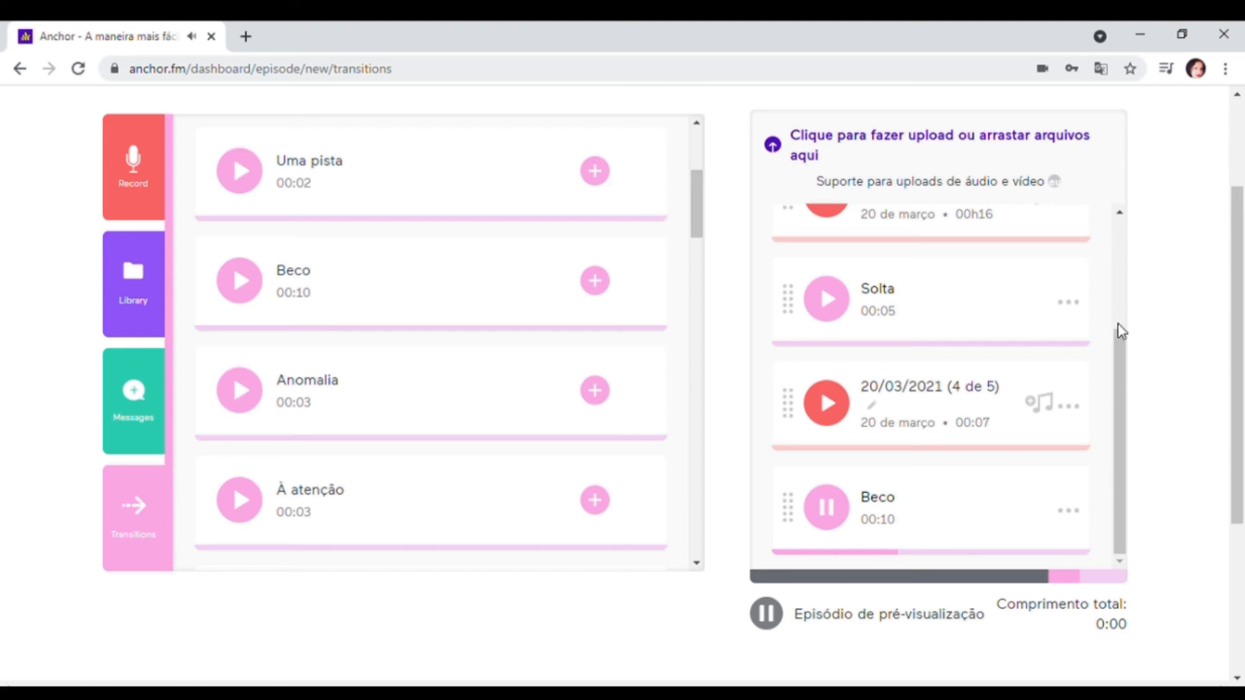
{"action": "left_click", "coordinate": [826, 508]}
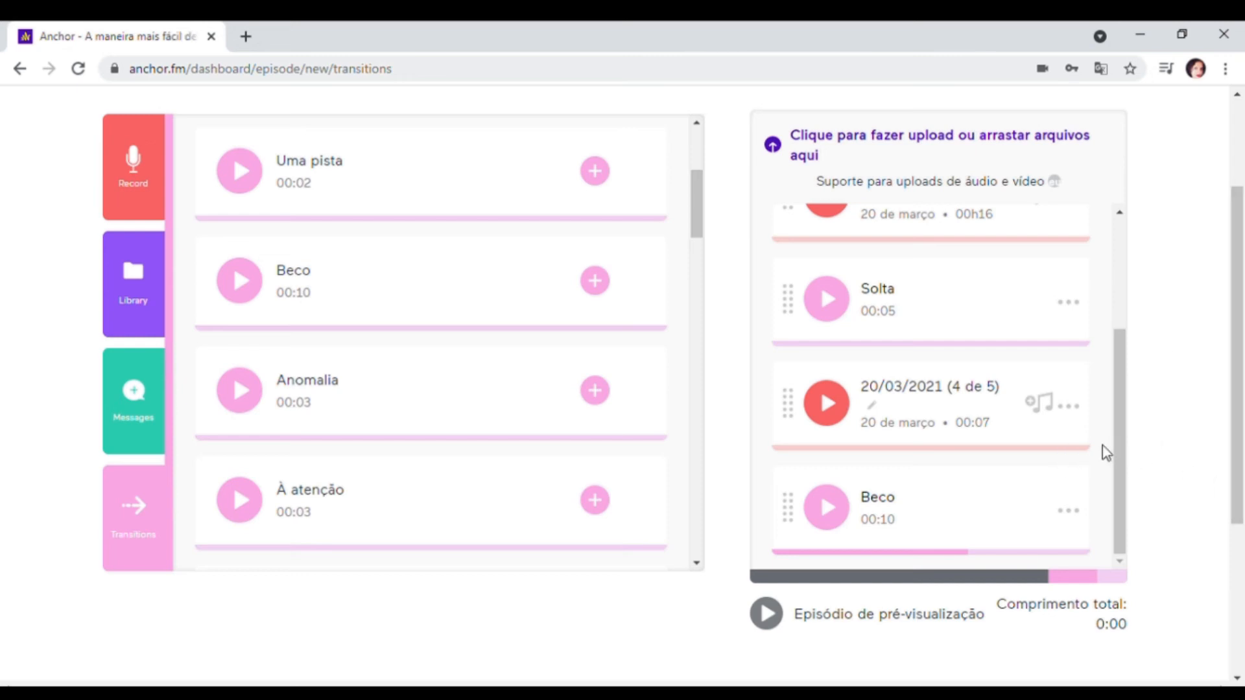
- Save the assembled episode to open its publishing options
{"action": "scroll", "coordinate": [1046, 463], "scroll_direction": "up", "scroll_amount": 3}
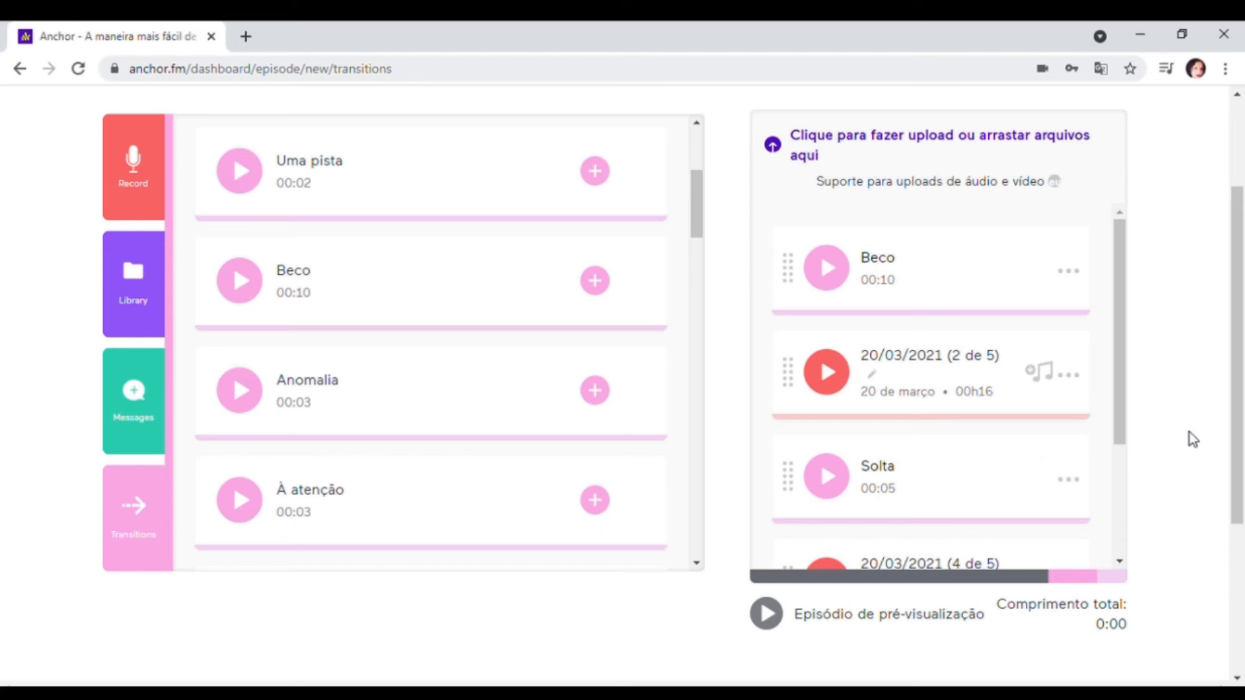
{"action": "scroll", "coordinate": [1190, 434], "scroll_direction": "up", "scroll_amount": 3}
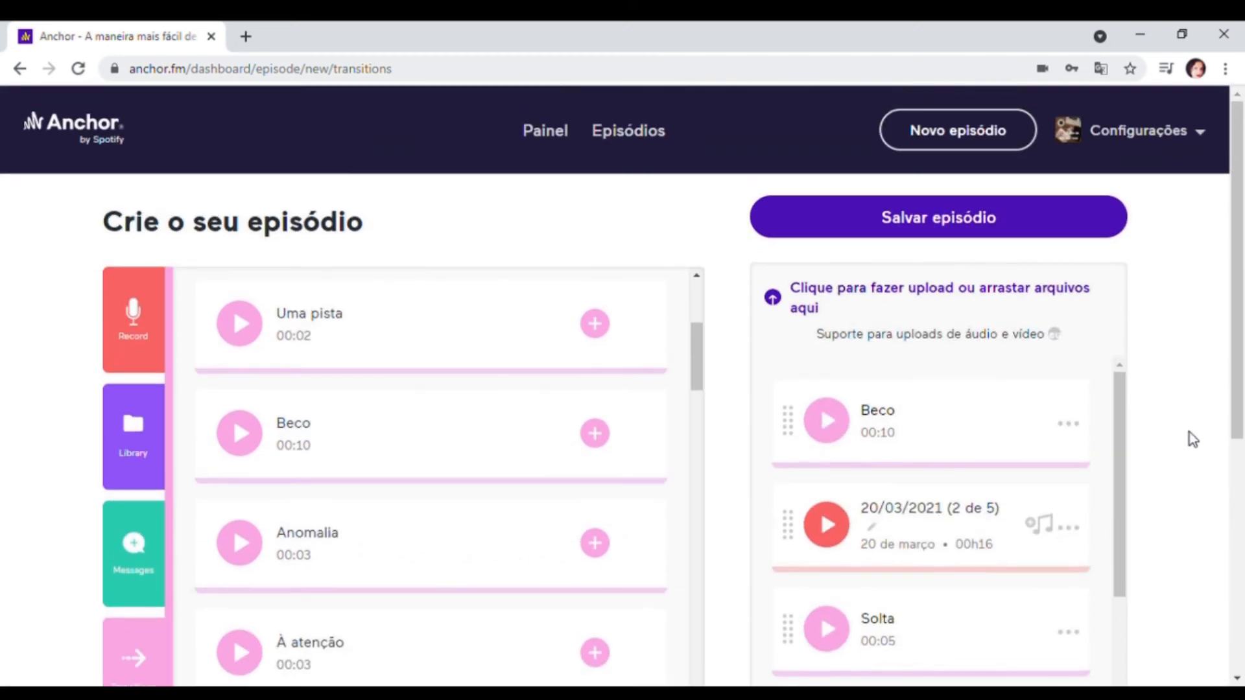
{"action": "left_click", "coordinate": [917, 220]}
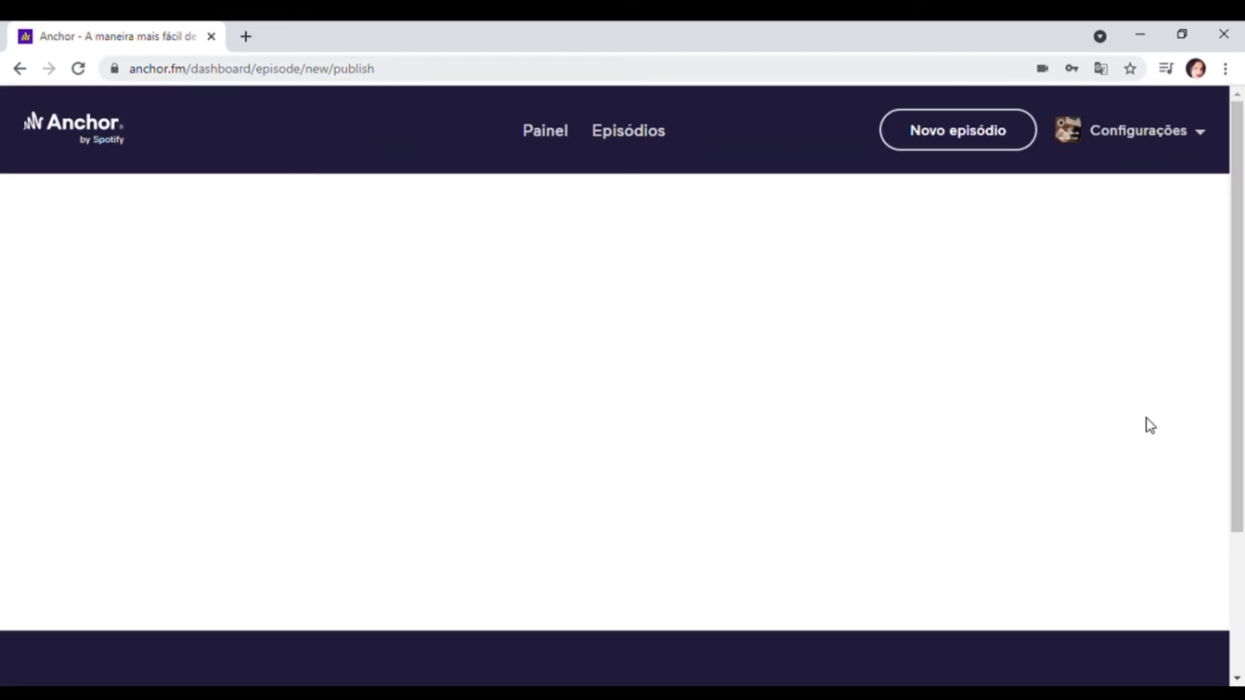
- Enter "O que é webwriting - vem pra cá" as the episode title
{"action": "scroll", "coordinate": [1150, 422], "scroll_direction": "down", "scroll_amount": 2}
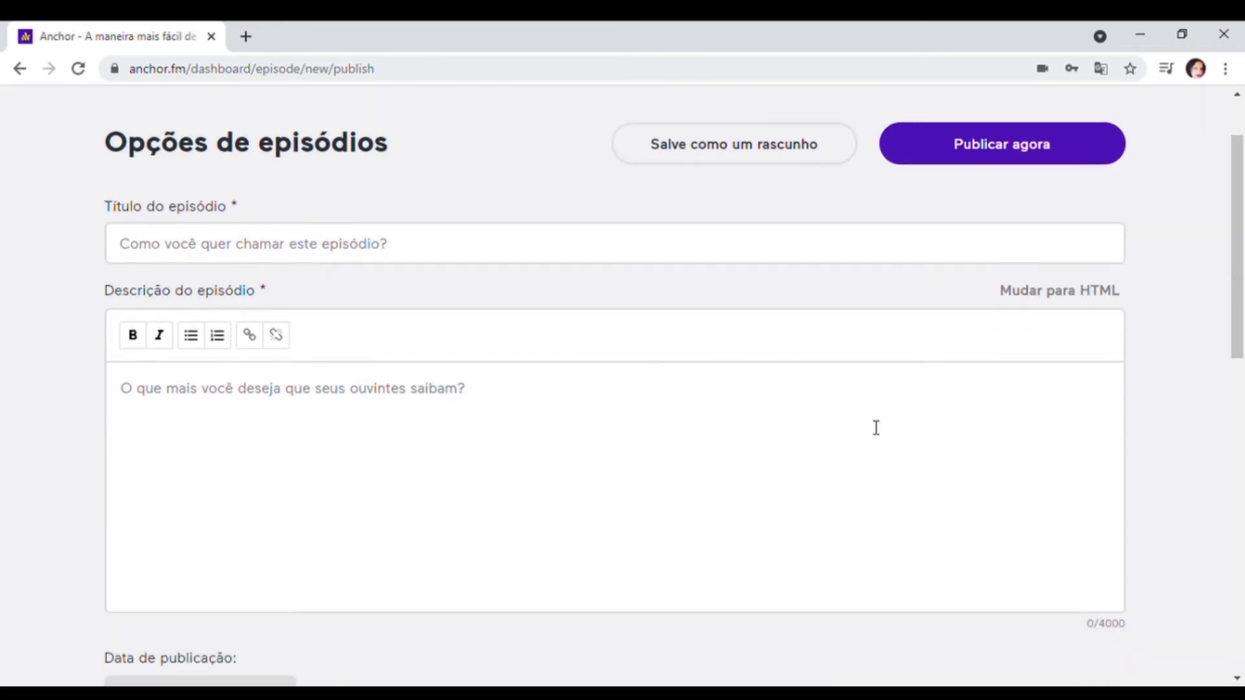
{"action": "left_click", "coordinate": [449, 256]}
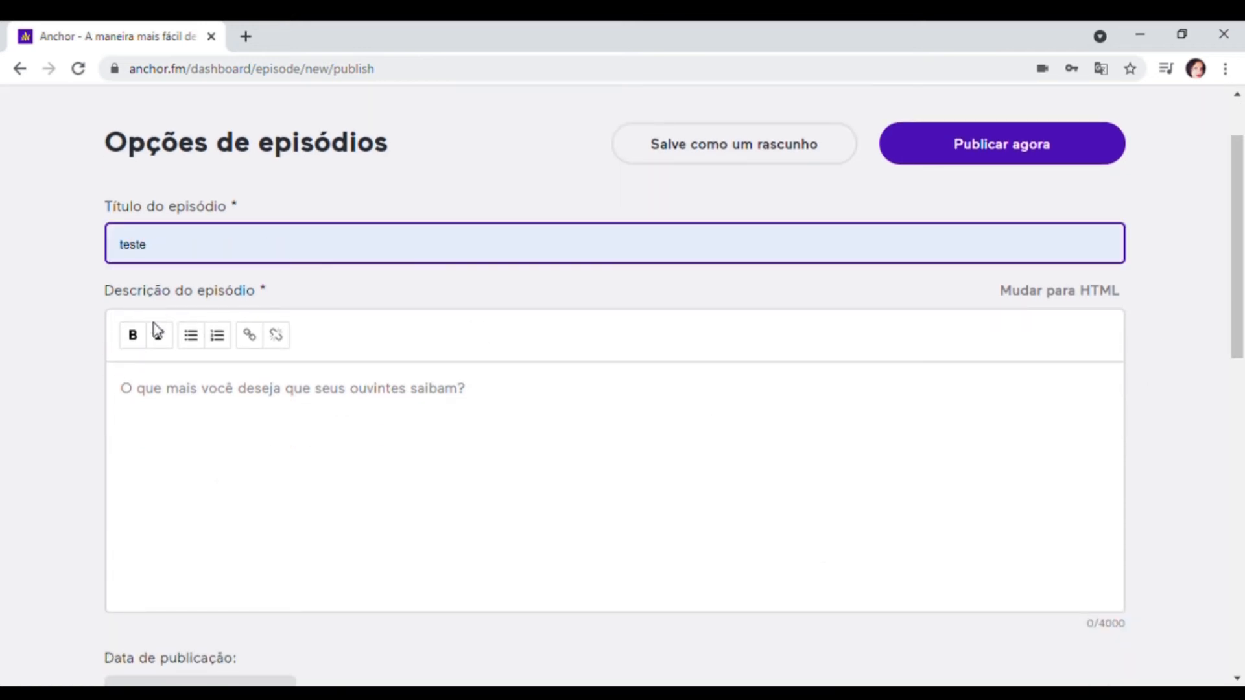
{"action": "left_click", "coordinate": [181, 345]}
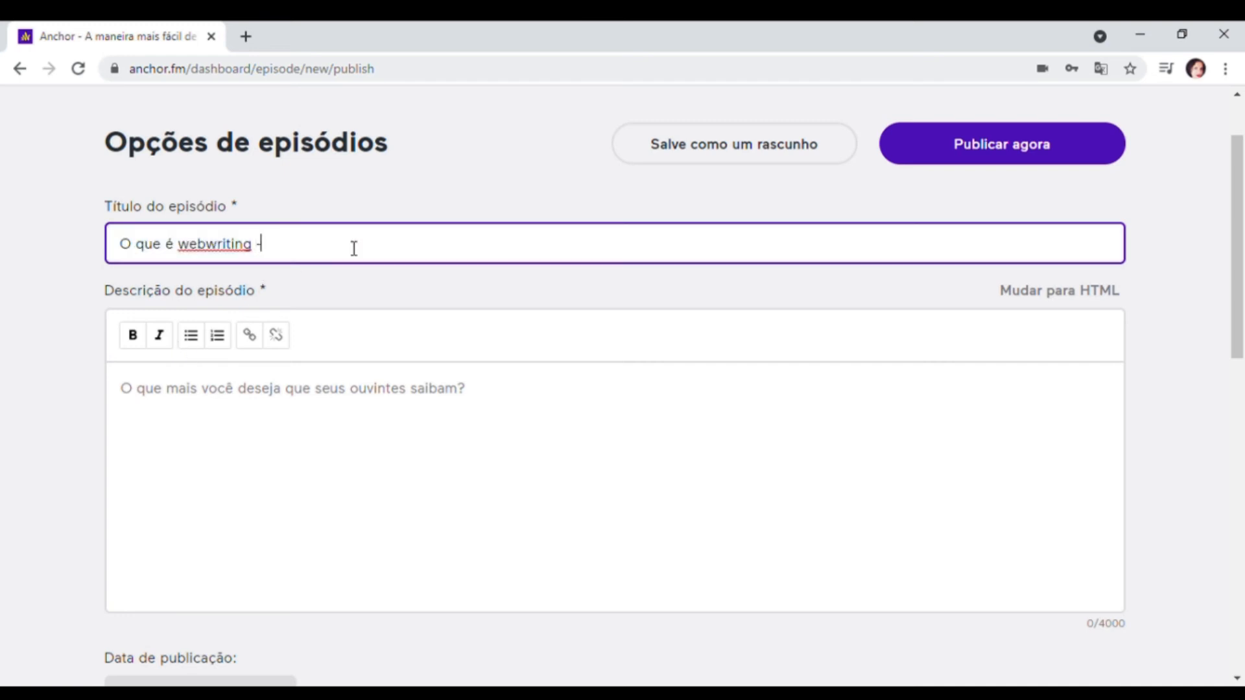
{"action": "type", "text": "- vem pra cá"}
- Enter "venha descobrir o que é webwriting" as the episode description
{"action": "left_click", "coordinate": [627, 493]}
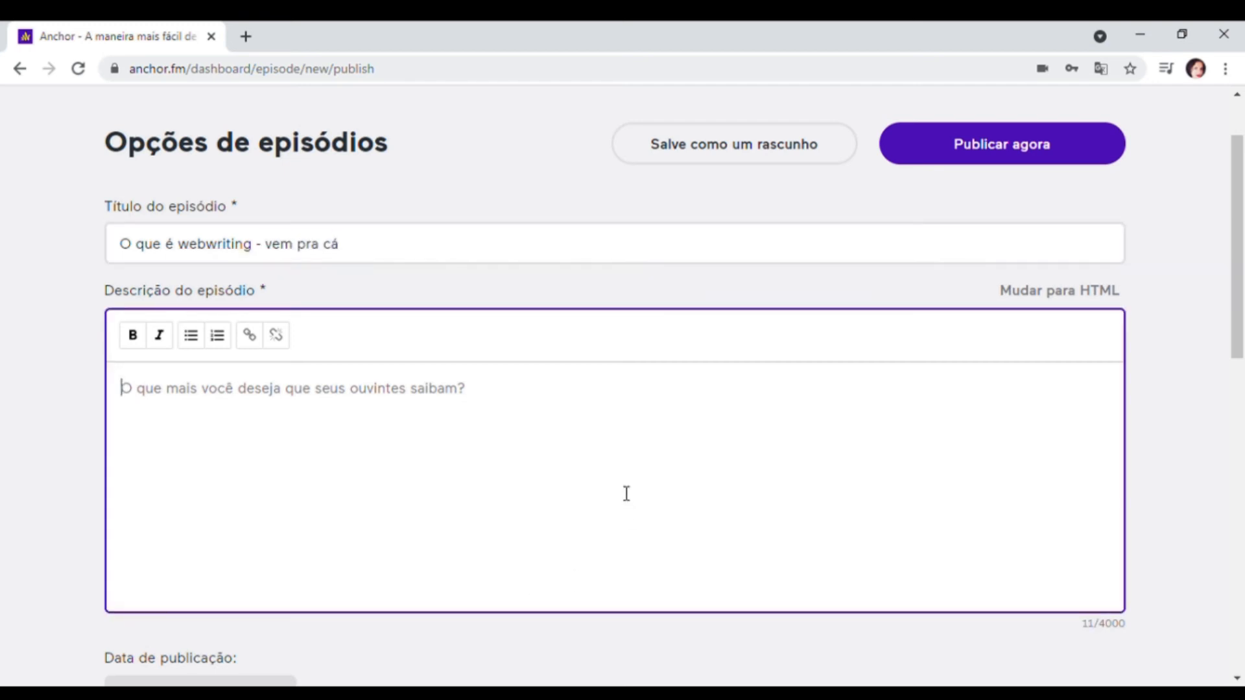
{"action": "type", "text": "vem"}
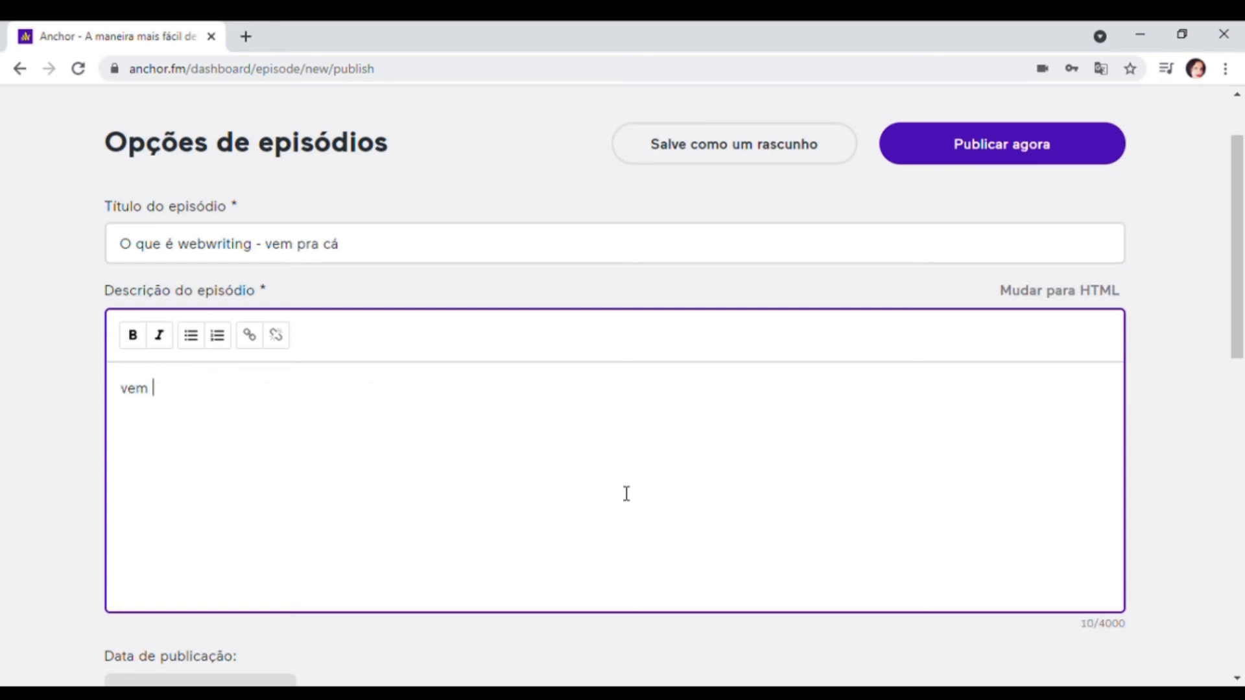
{"action": "key", "text": "BackSpace"}
{"action": "type", "text": "nha desco"}
{"action": "type", "text": "brir o que é "}
{"action": "type", "text": "webs"}
{"action": "key", "text": "BackSpace"}
{"action": "type", "text": "writing"}
- Try bold on "ha descobrir" and italics on "o que" in the episode description
{"action": "scroll", "coordinate": [626, 494], "scroll_direction": "down", "scroll_amount": 3}
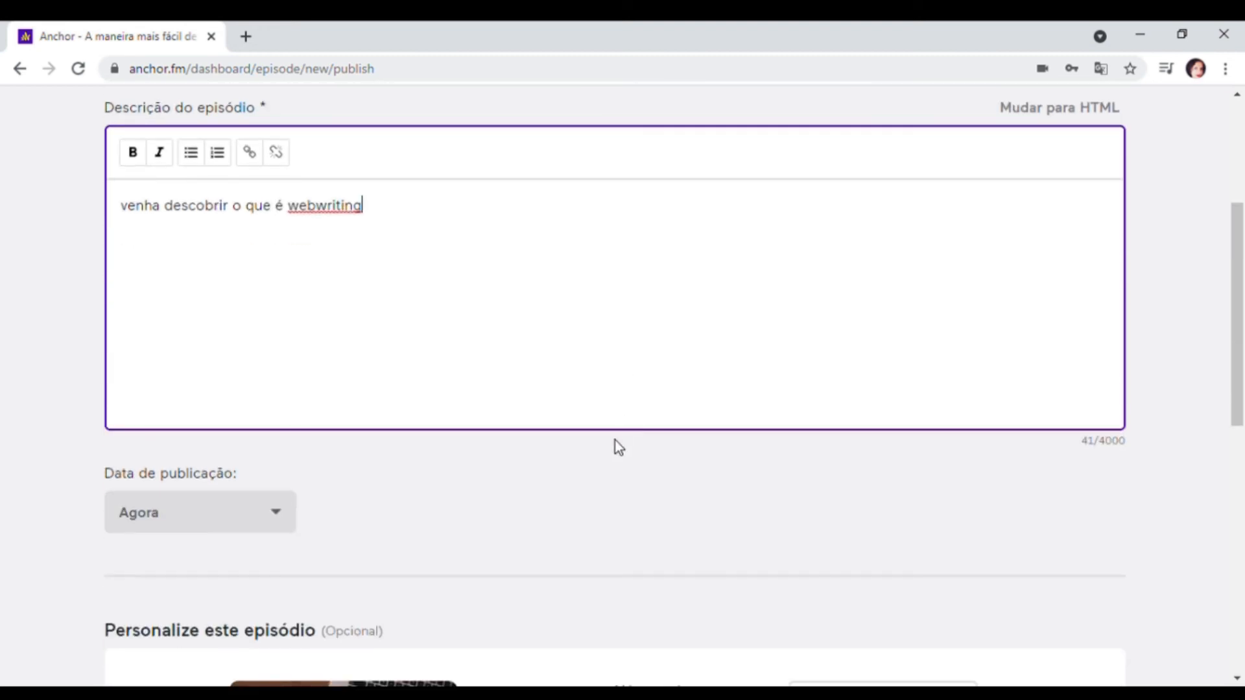
{"action": "left_click_drag", "start_coordinate": [146, 206], "coordinate": [270, 206]}
{"action": "left_click", "coordinate": [133, 152]}
{"action": "left_click", "coordinate": [241, 251]}
{"action": "left_click", "coordinate": [159, 152]}
{"action": "left_click", "coordinate": [335, 231]}
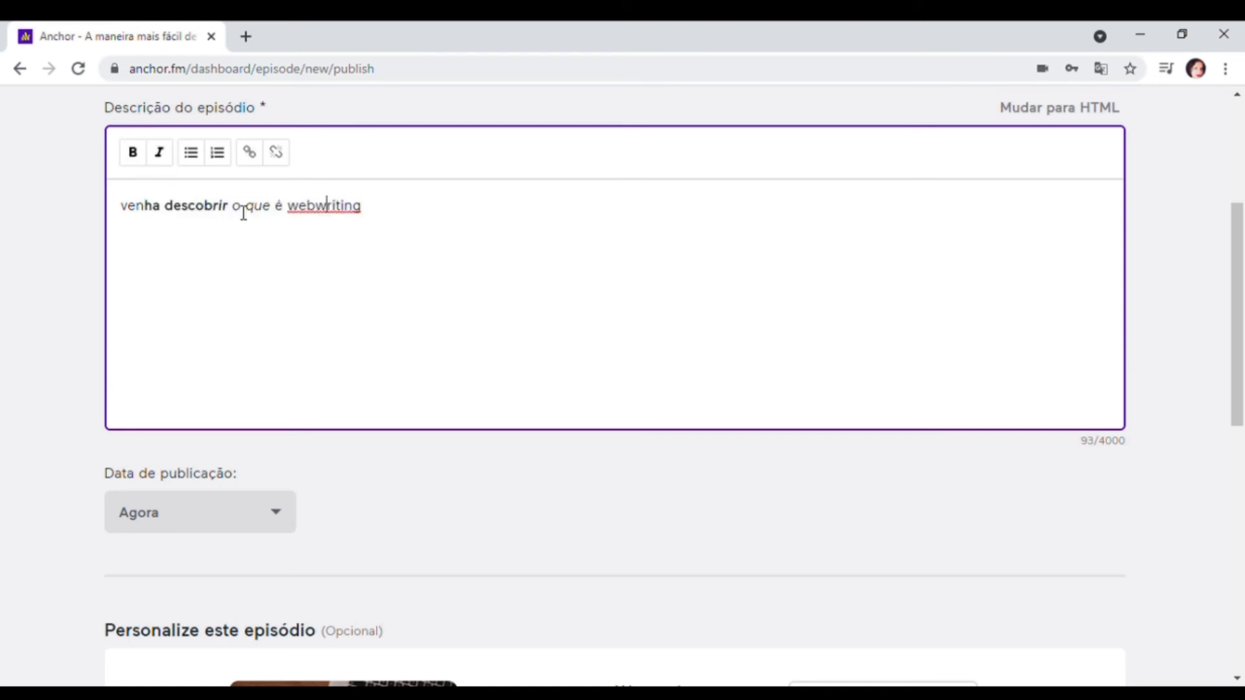
- Clear the bold and italic formatting from the episode description text
{"action": "left_click_drag", "start_coordinate": [332, 206], "coordinate": [268, 214]}
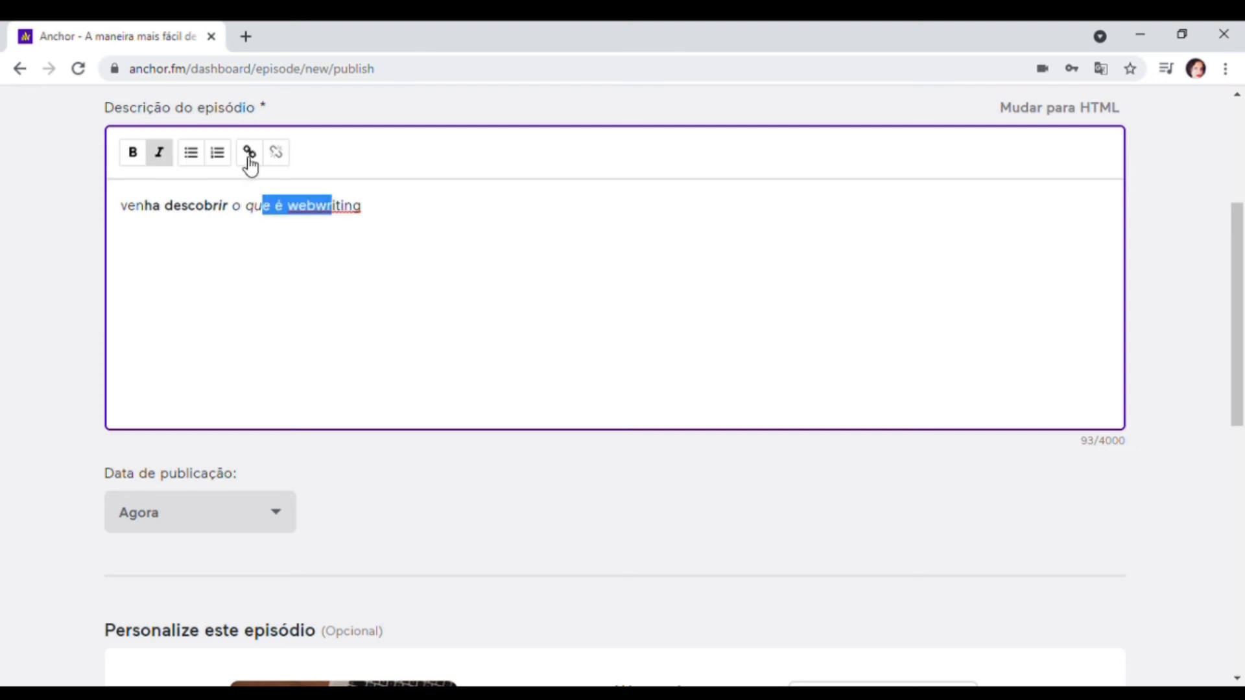
{"action": "left_click_drag", "start_coordinate": [386, 206], "coordinate": [134, 227]}
{"action": "left_click", "coordinate": [139, 154]}
{"action": "left_click", "coordinate": [162, 154]}
{"action": "left_click", "coordinate": [138, 159]}
{"action": "left_click", "coordinate": [162, 159]}
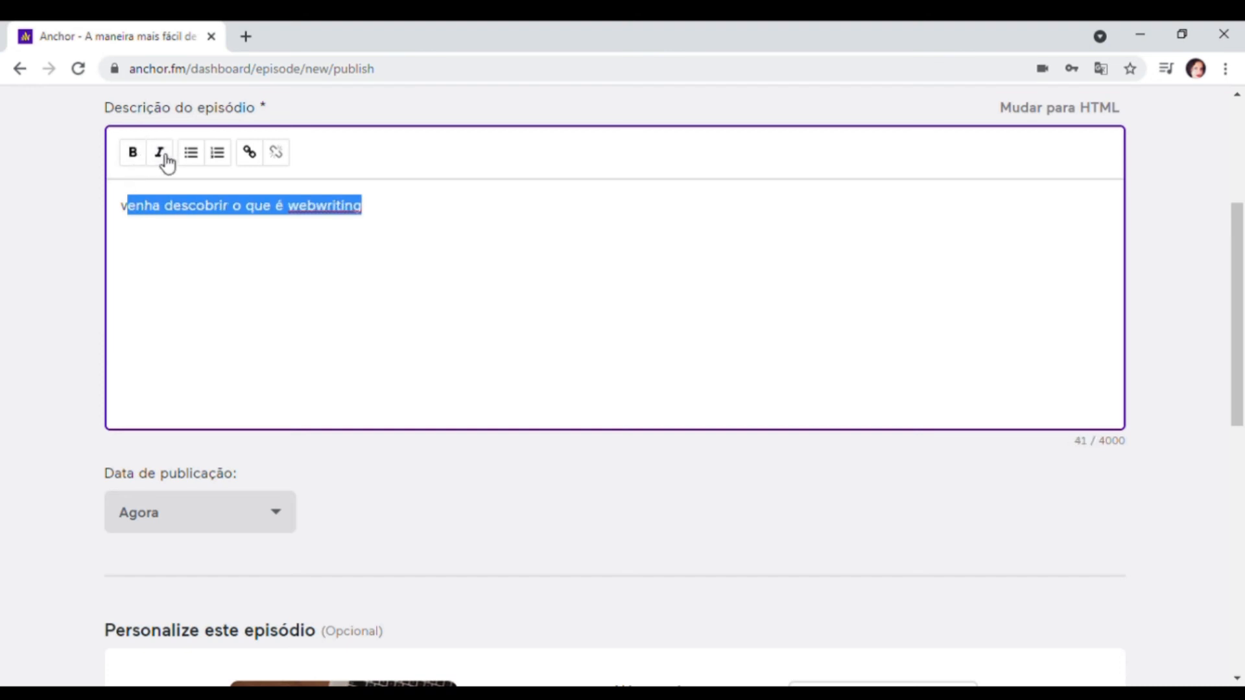
{"action": "left_click", "coordinate": [516, 315]}
- View the publication date and time options, keeping the date set to Agora
{"action": "scroll", "coordinate": [948, 382], "scroll_direction": "down", "scroll_amount": 4}
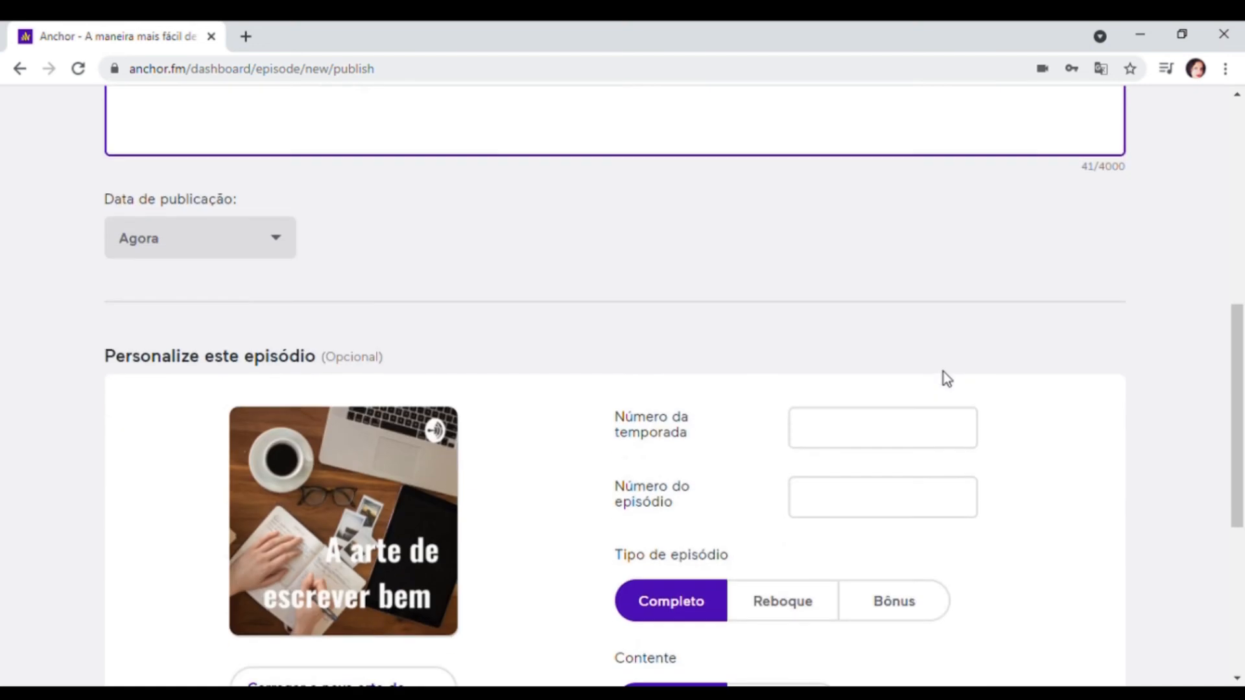
{"action": "left_click", "coordinate": [280, 244]}
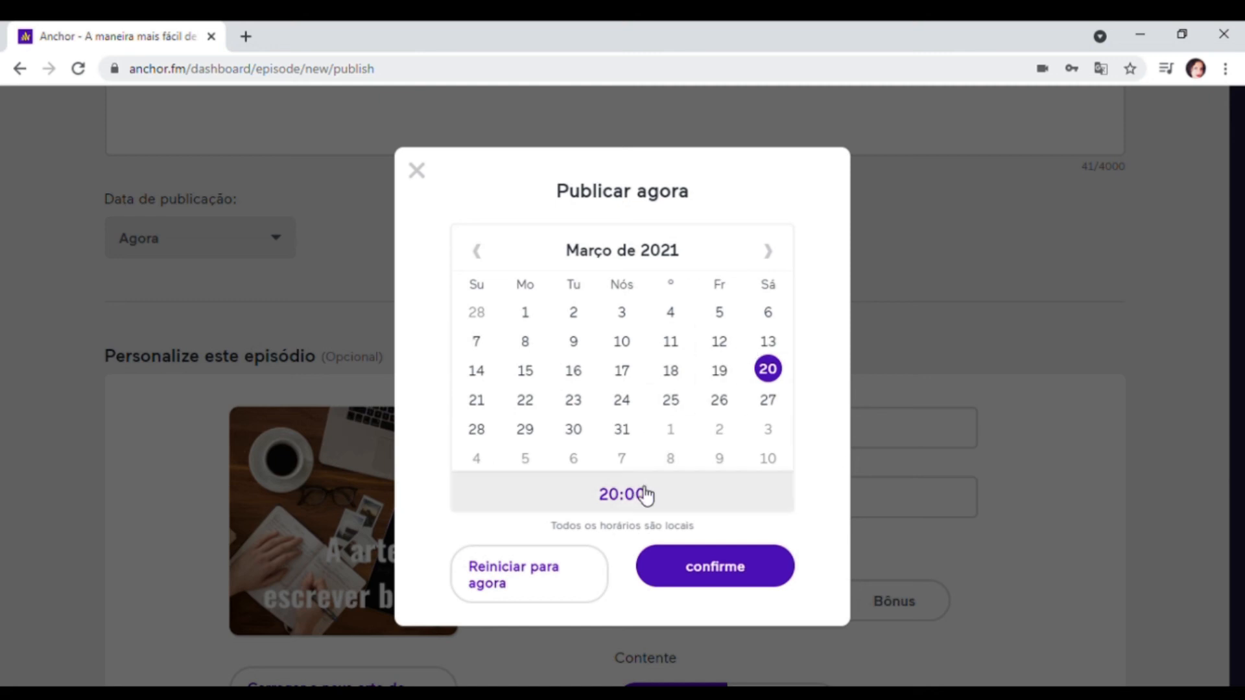
{"action": "left_click", "coordinate": [418, 172]}
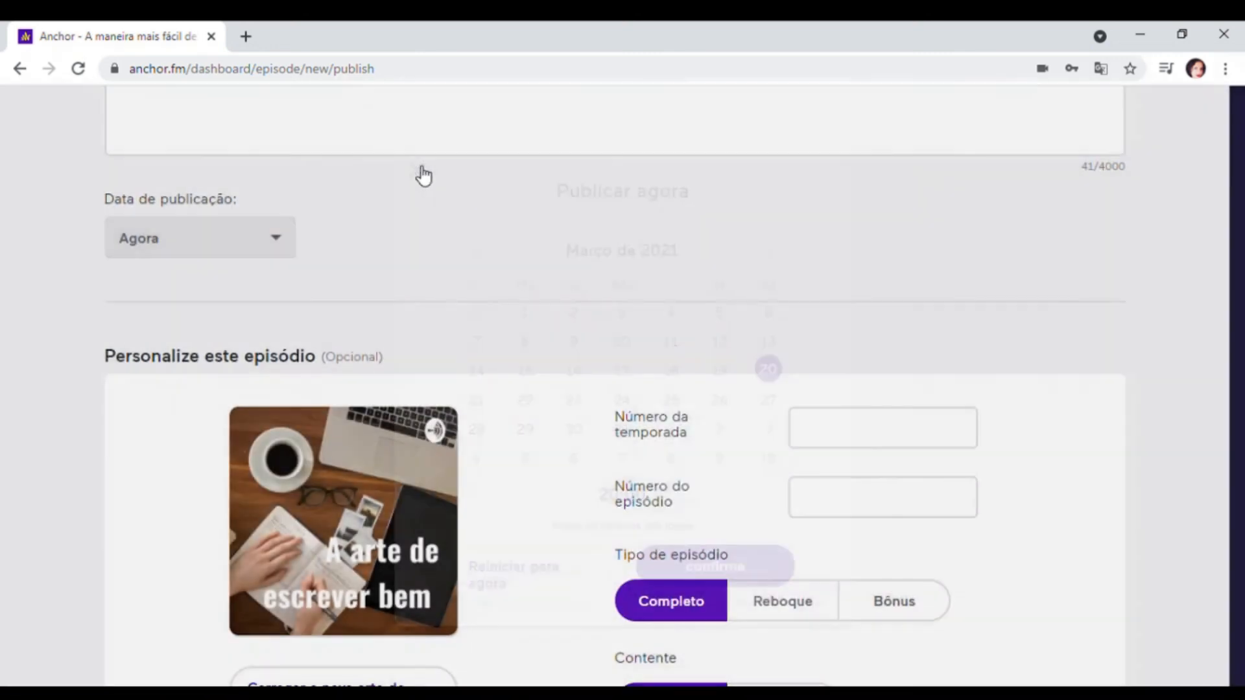
- Set the season number to 1 and the episode number to 2
{"action": "scroll", "coordinate": [670, 205], "scroll_direction": "down", "scroll_amount": 1}
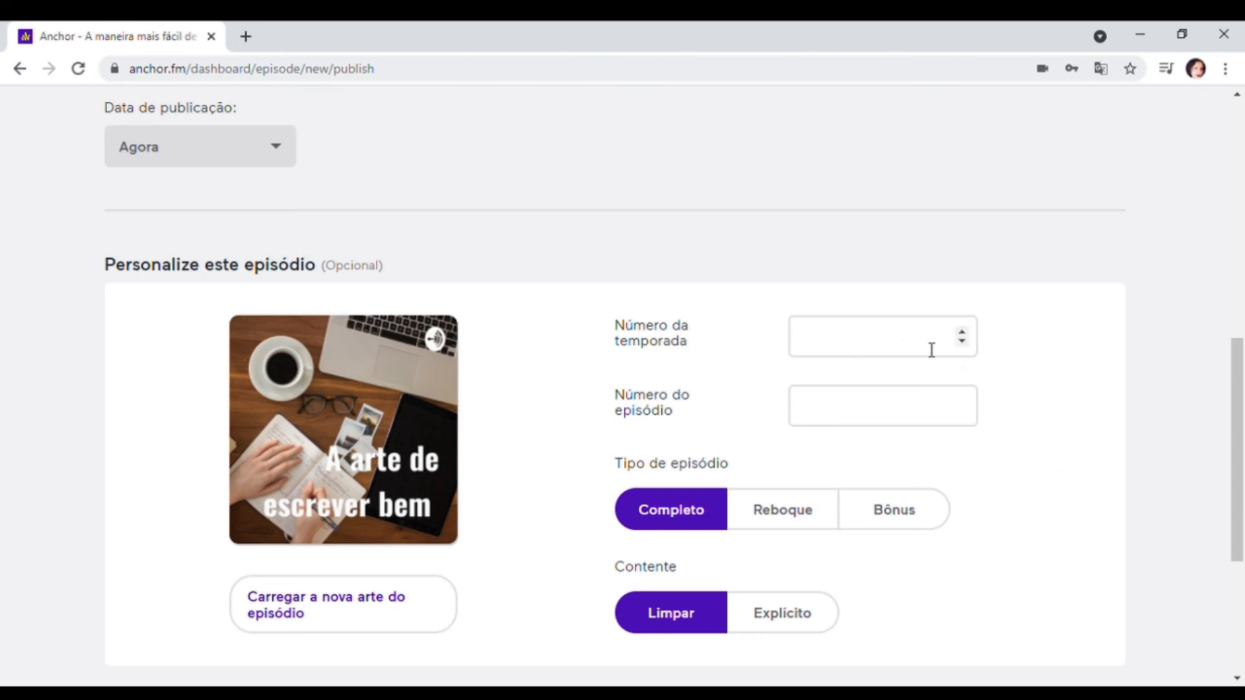
{"action": "left_click", "coordinate": [961, 333]}
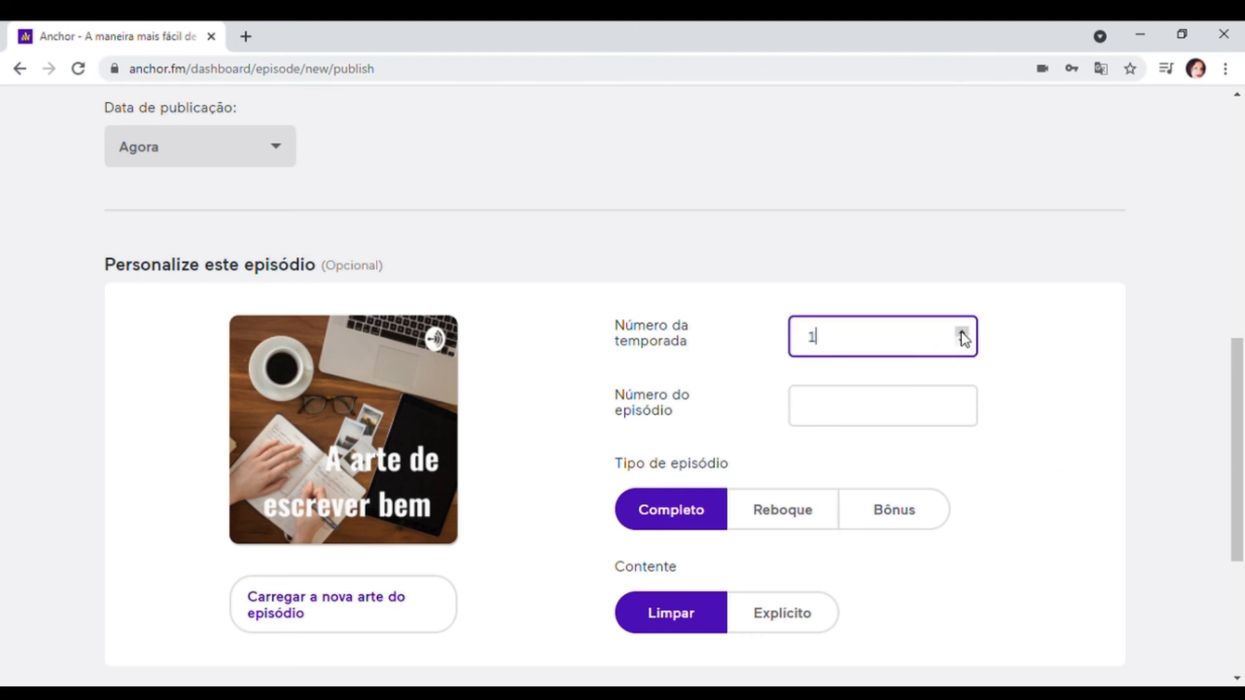
{"action": "left_click", "coordinate": [963, 402]}
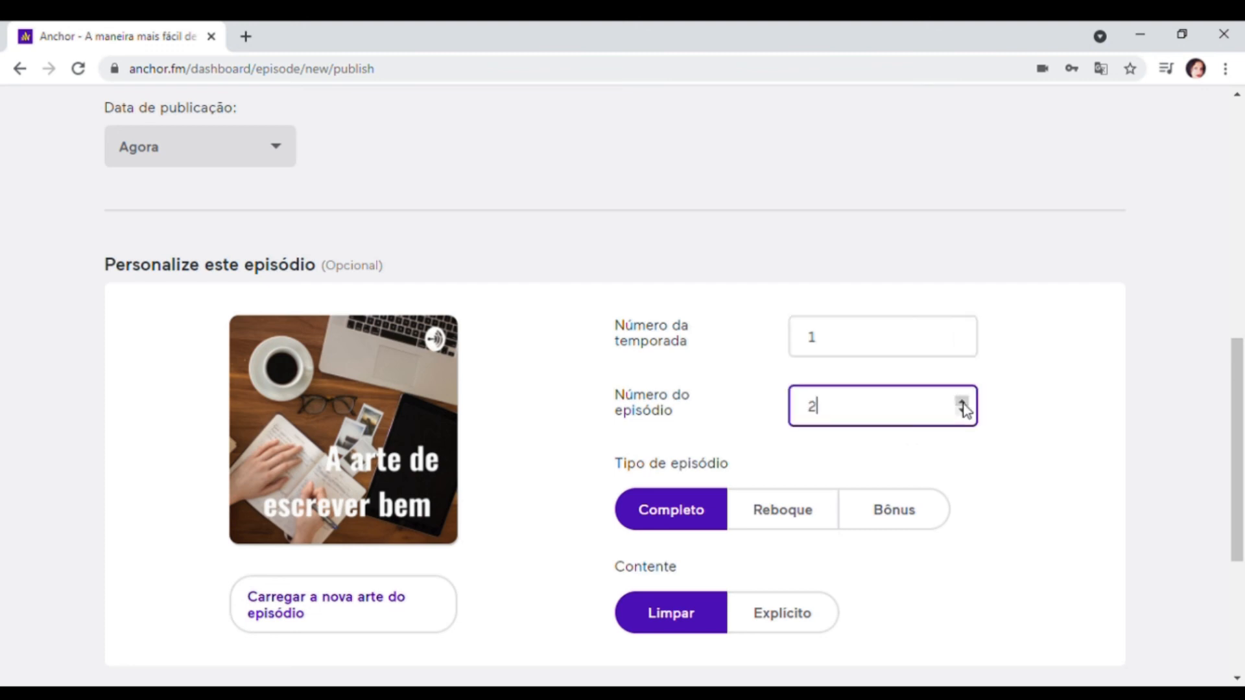
{"action": "scroll", "coordinate": [629, 421], "scroll_direction": "down", "scroll_amount": 2}
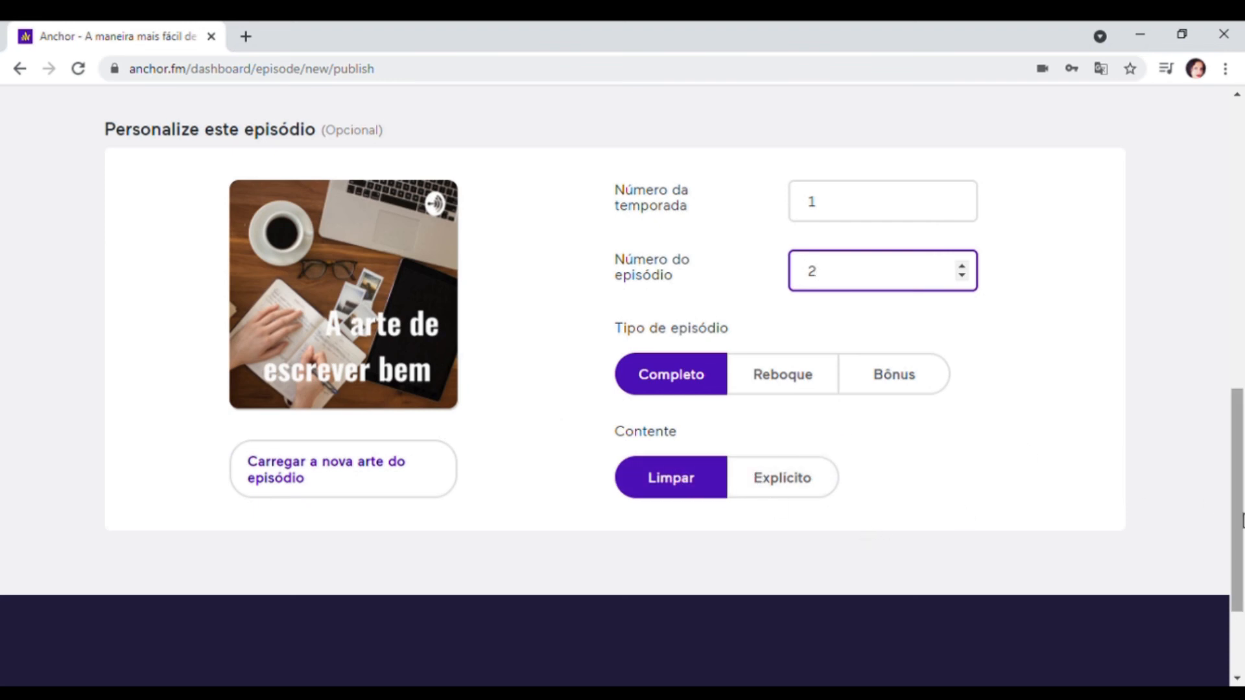
{"action": "left_click_drag", "start_coordinate": [1243, 513], "coordinate": [1244, 432]}
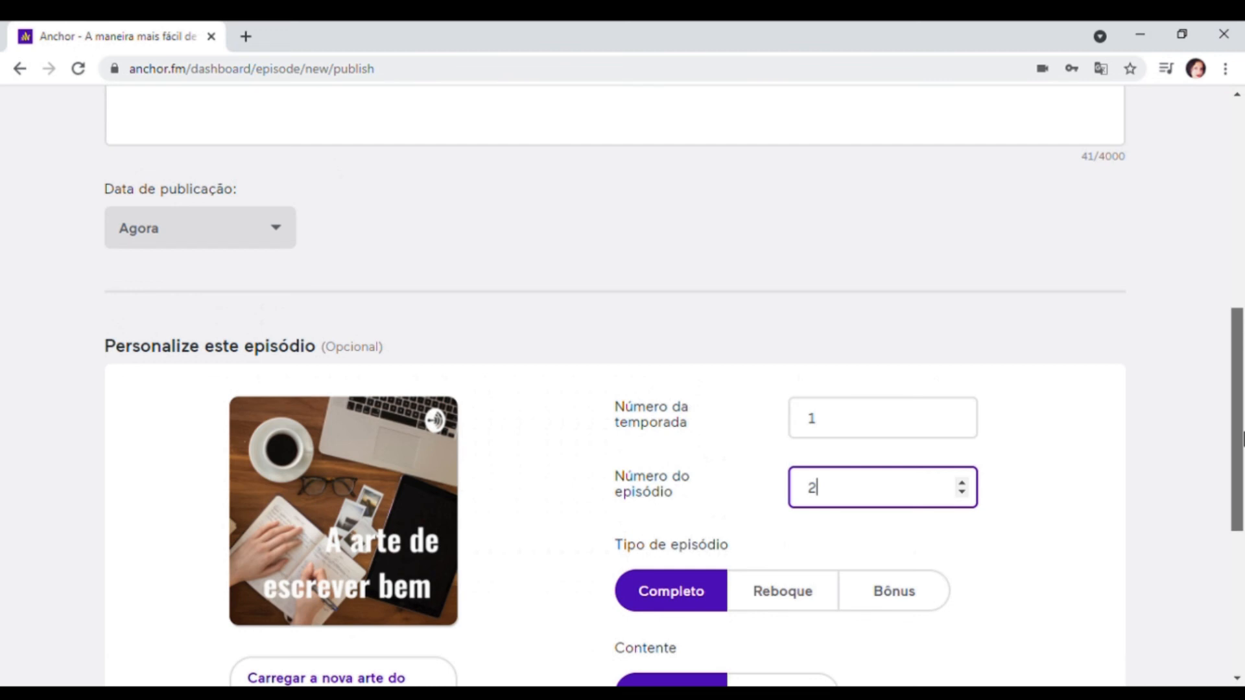
{"action": "left_click_drag", "start_coordinate": [1243, 439], "coordinate": [1243, 174]}
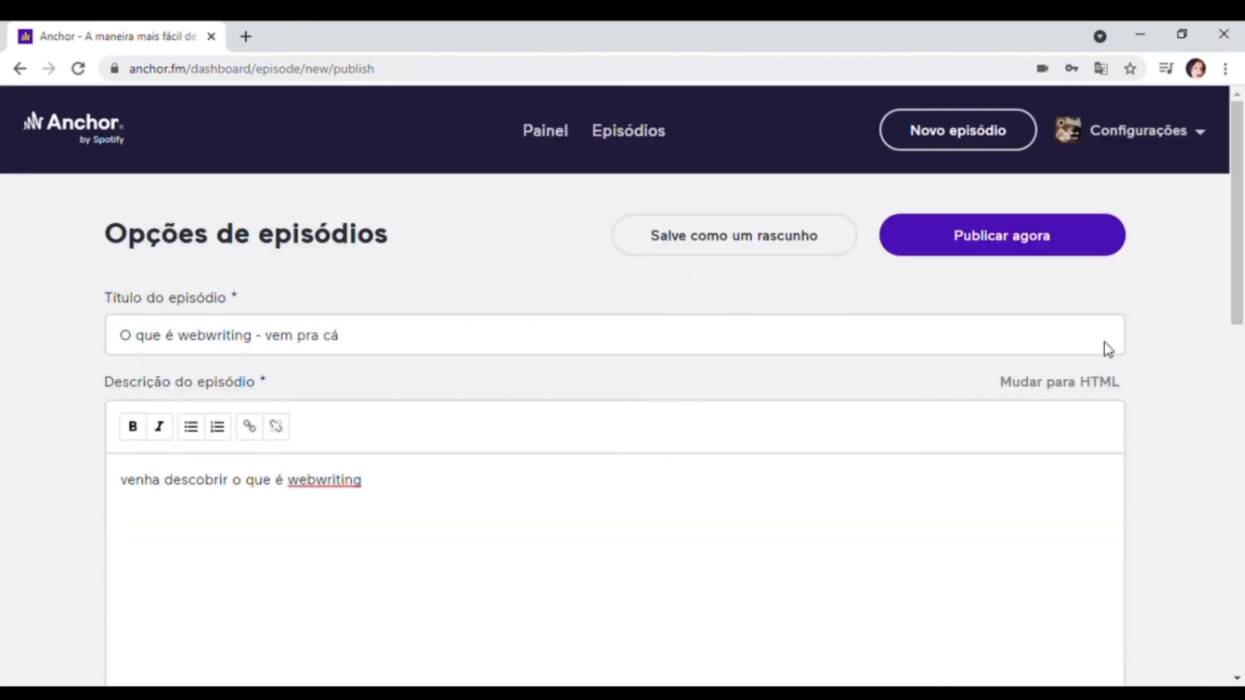
- Publish the episode immediately and dismiss the sharing options
{"action": "left_click", "coordinate": [1035, 237]}
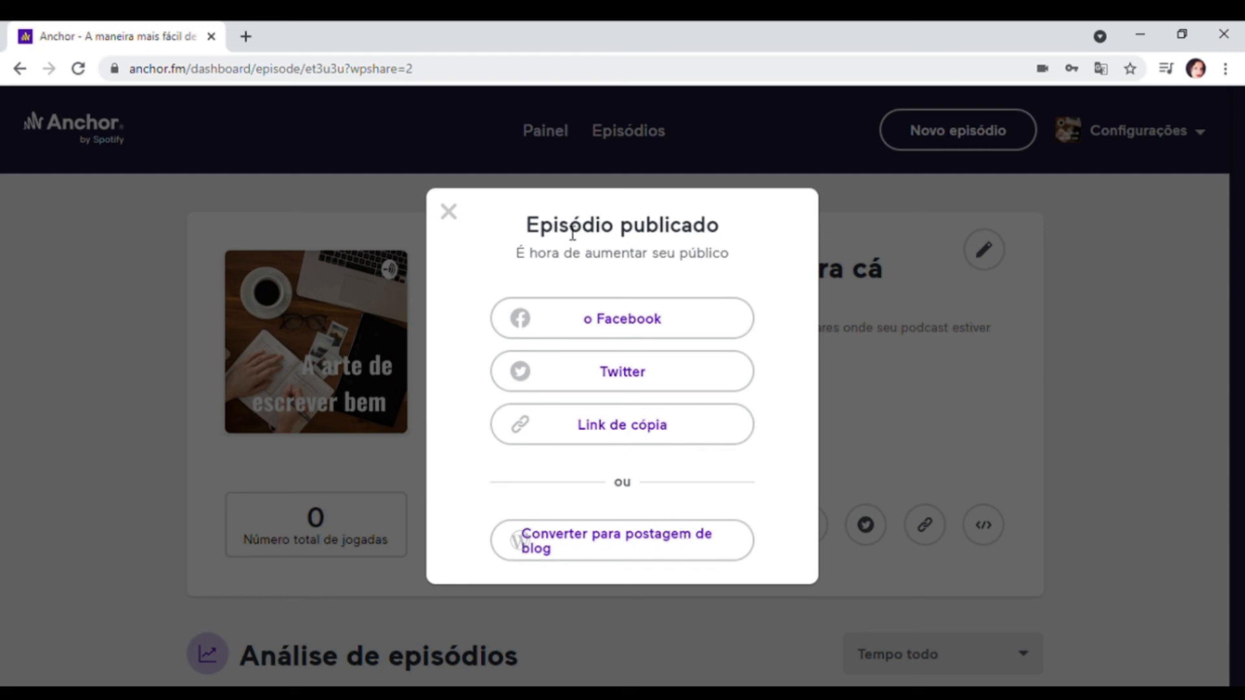
{"action": "left_click", "coordinate": [449, 212]}
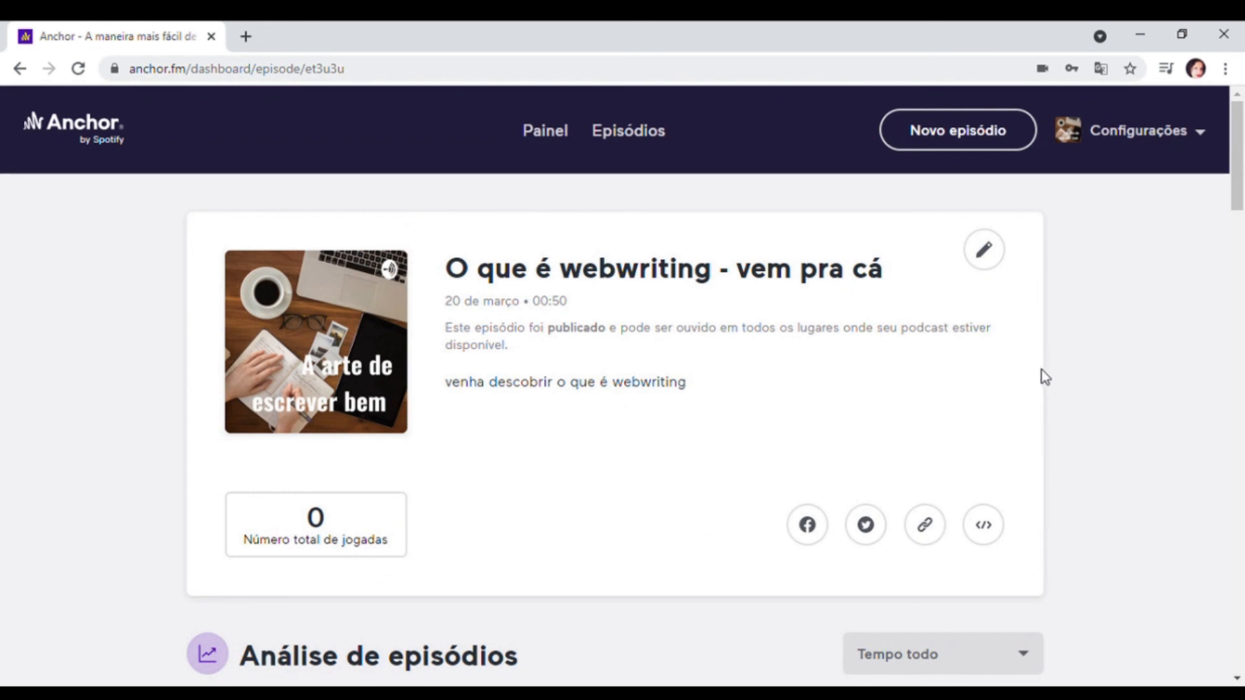
- Open the episode "O que é webwriting - vem pra cá" from the episode list and examine its analytics and audio segments
{"action": "left_click", "coordinate": [641, 138]}
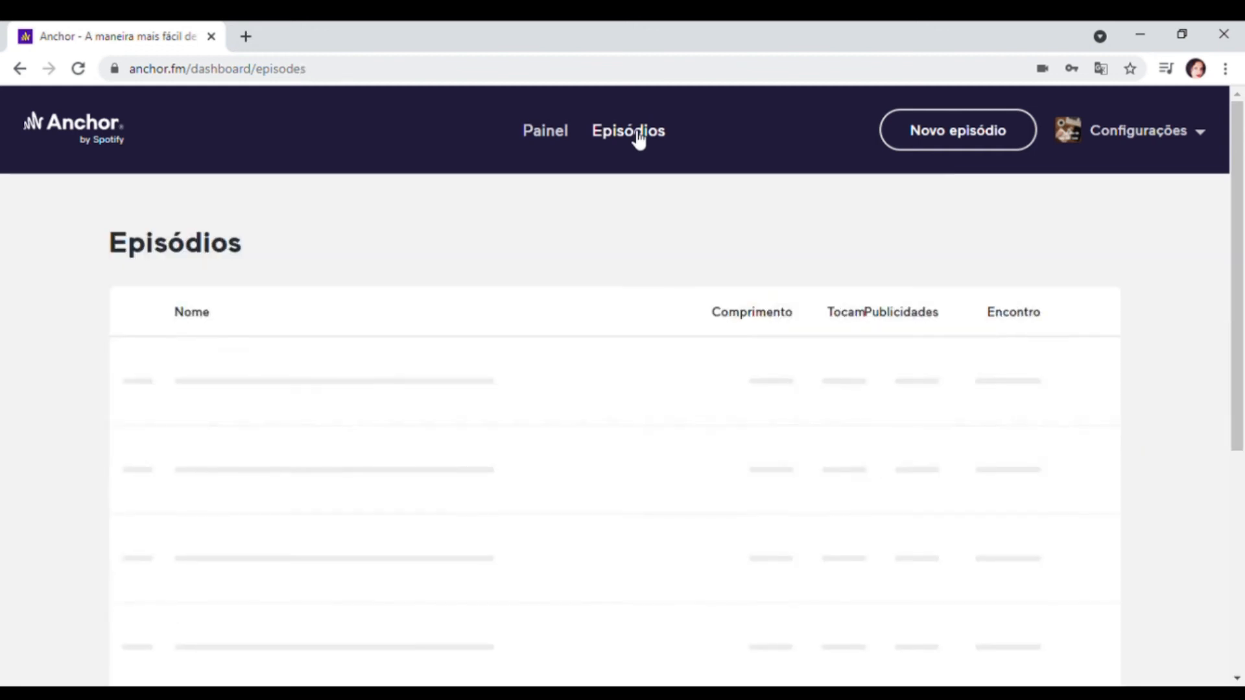
{"action": "scroll", "coordinate": [668, 240], "scroll_direction": "down", "scroll_amount": 1}
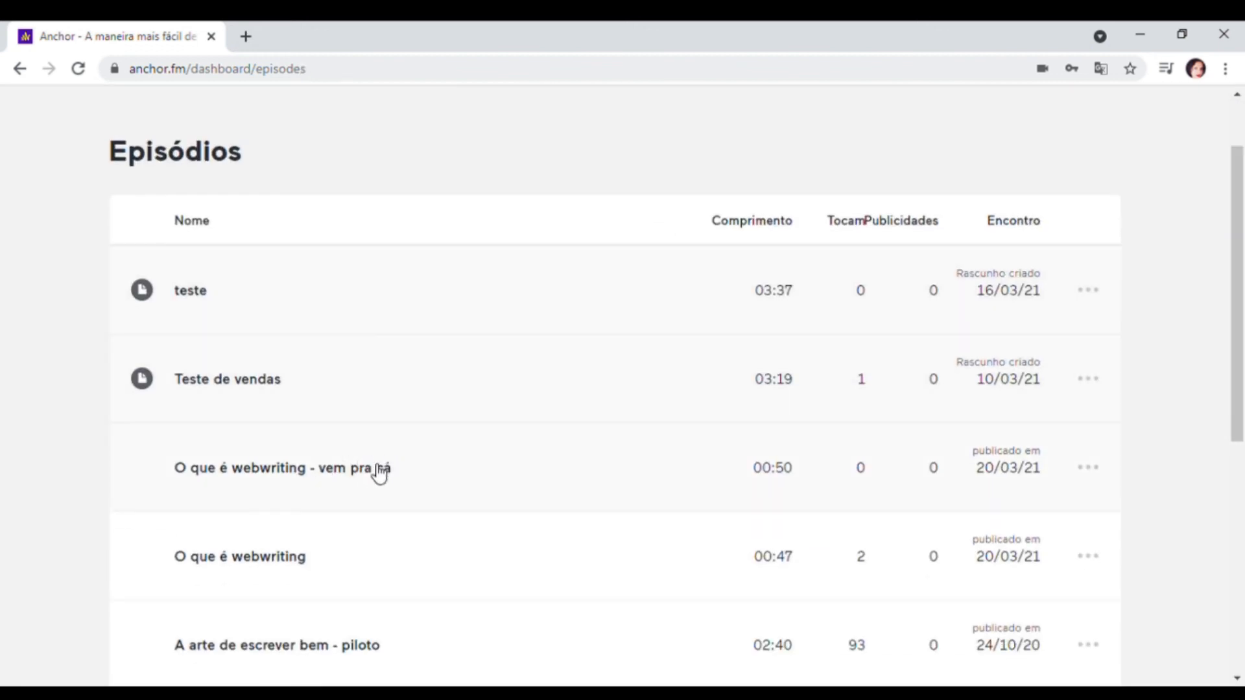
{"action": "left_click", "coordinate": [380, 470]}
{"action": "scroll", "coordinate": [1103, 454], "scroll_direction": "down", "scroll_amount": 1}
{"action": "scroll", "coordinate": [1163, 464], "scroll_direction": "down", "scroll_amount": 20}
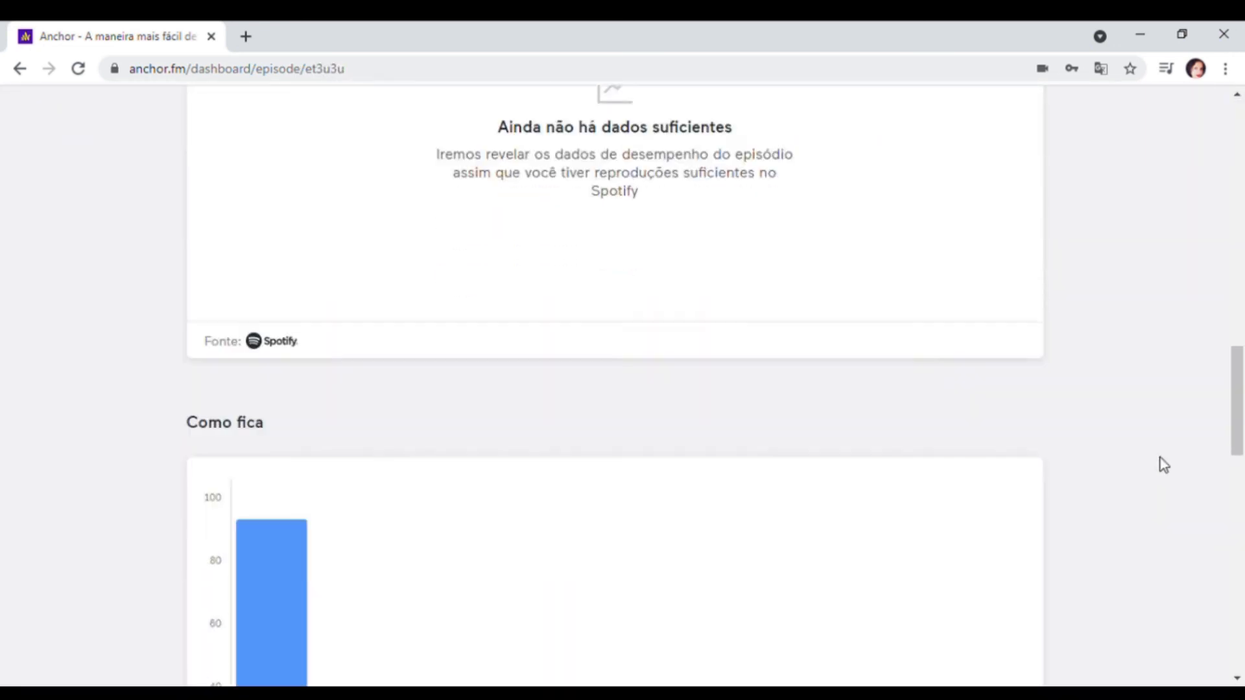
{"action": "scroll", "coordinate": [1161, 463], "scroll_direction": "down", "scroll_amount": 8}
{"action": "scroll", "coordinate": [1158, 462], "scroll_direction": "up", "scroll_amount": 4}
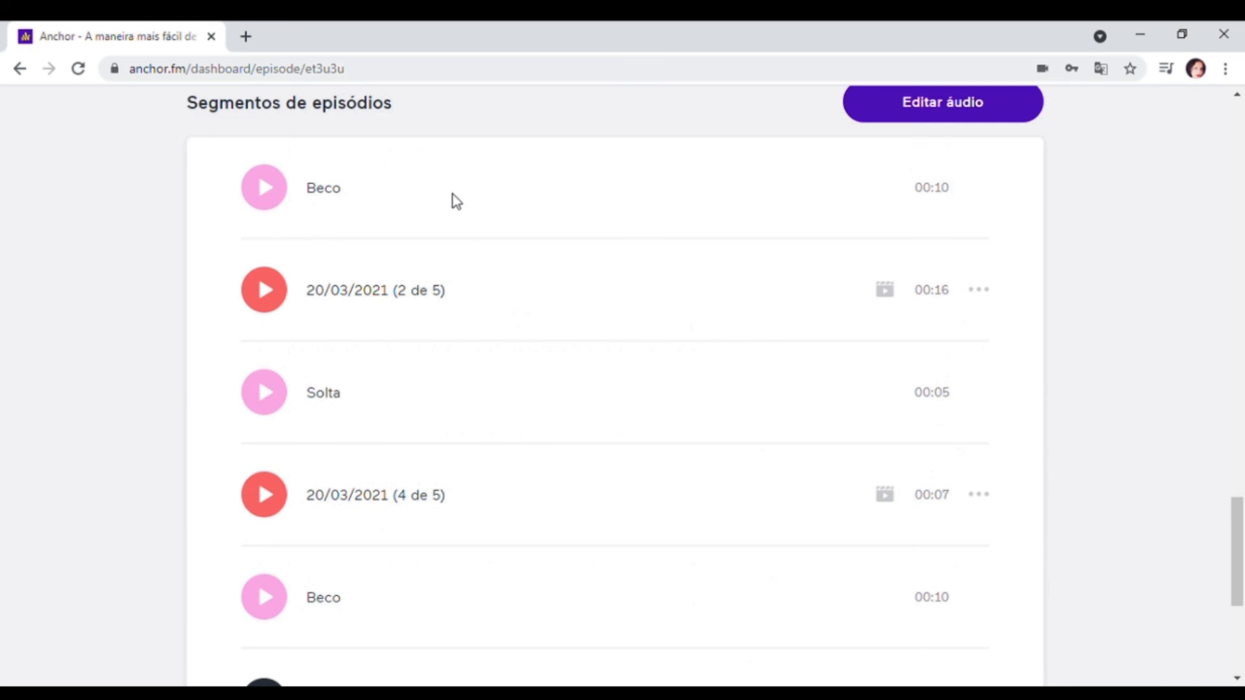
{"action": "scroll", "coordinate": [597, 180], "scroll_direction": "down", "scroll_amount": 5}
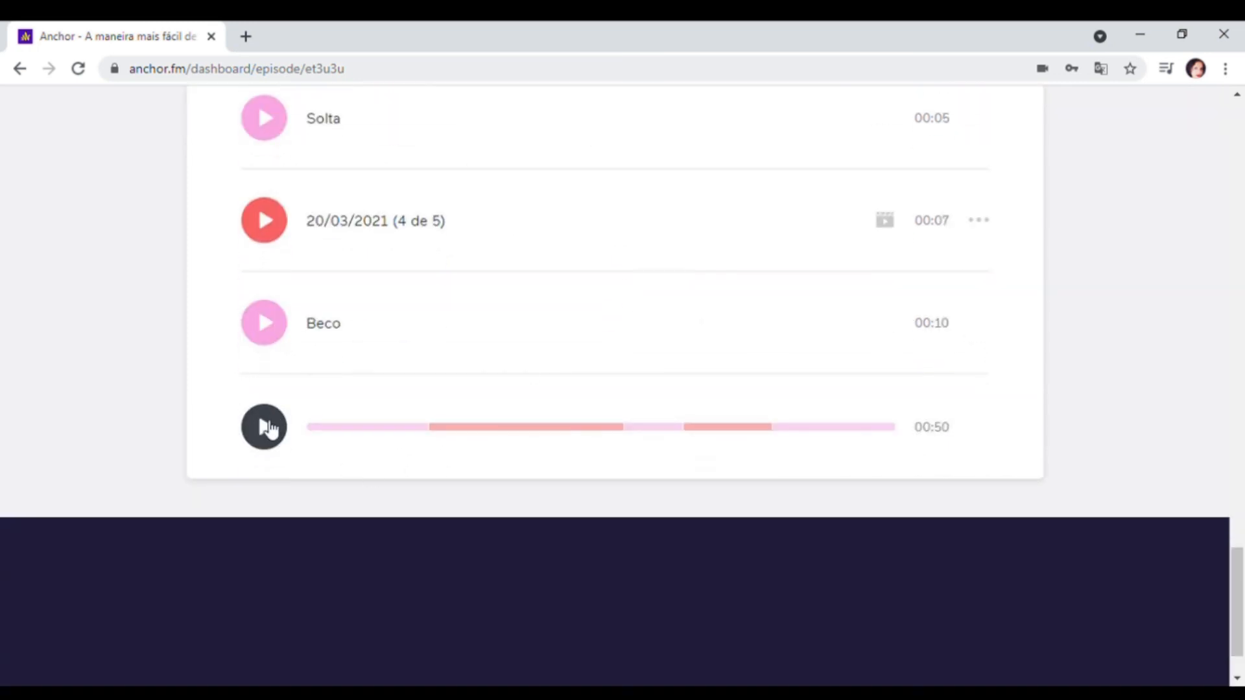